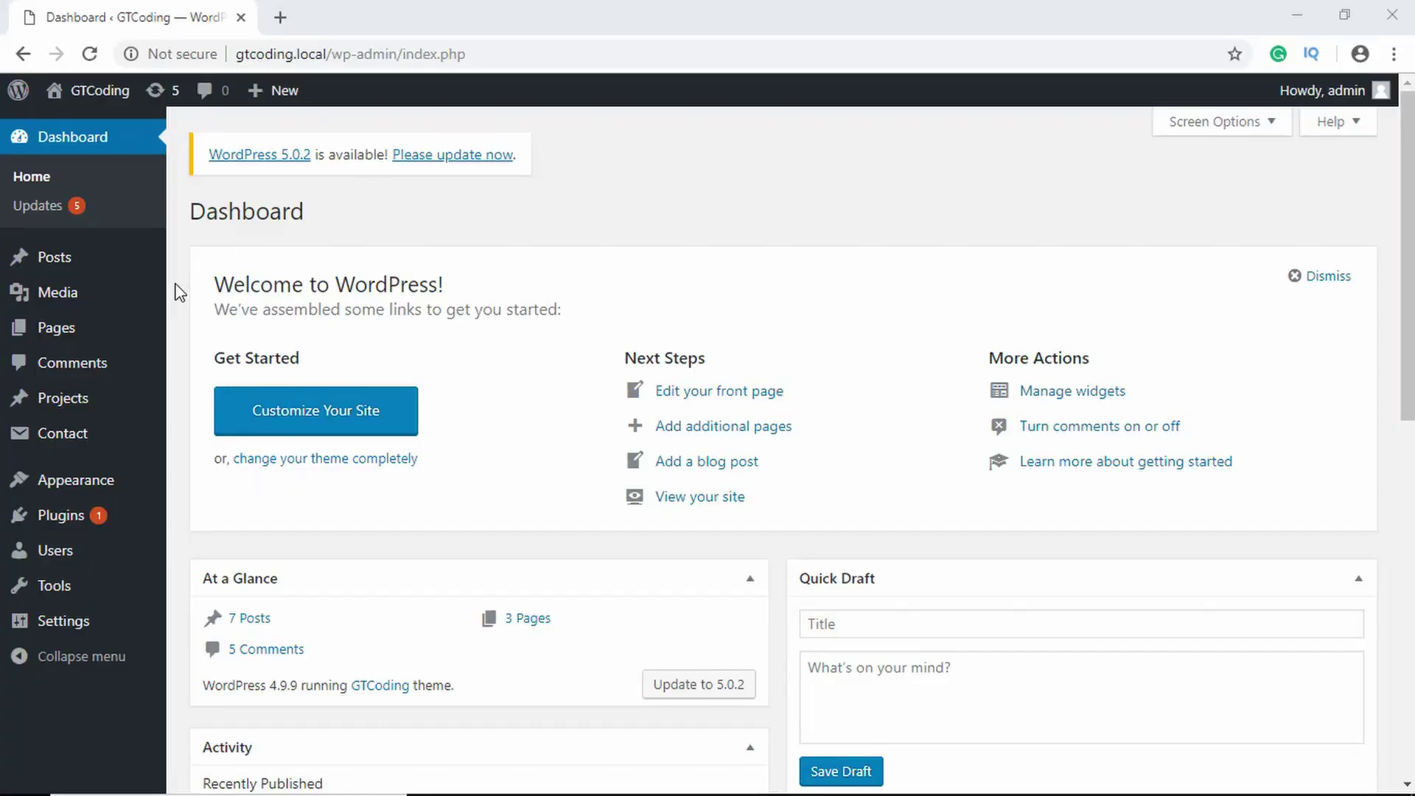
Start a new Contact Form 7 form titled 'My Contact Form'
{"action": "mouse_move", "coordinate": [68, 446]}
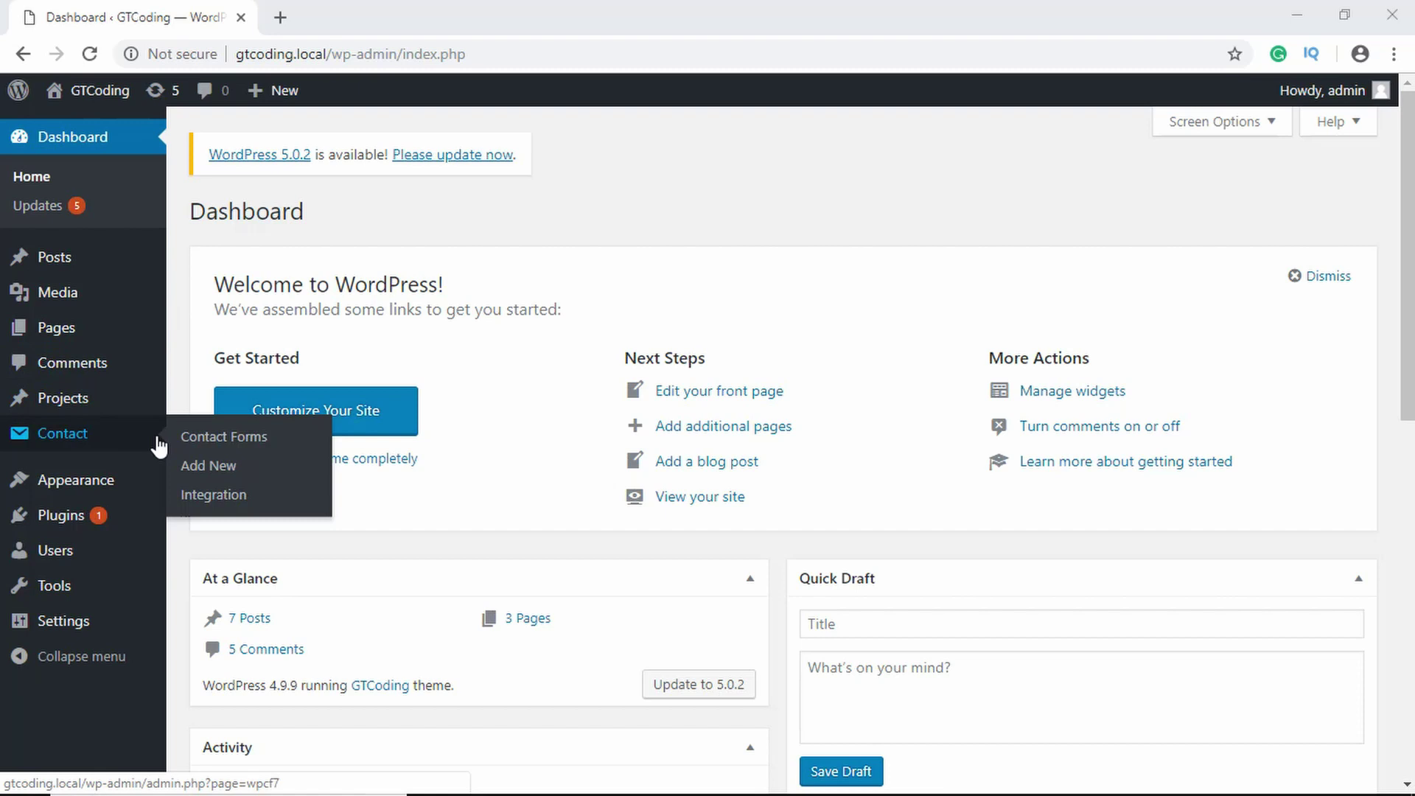
{"action": "mouse_move", "coordinate": [65, 518]}
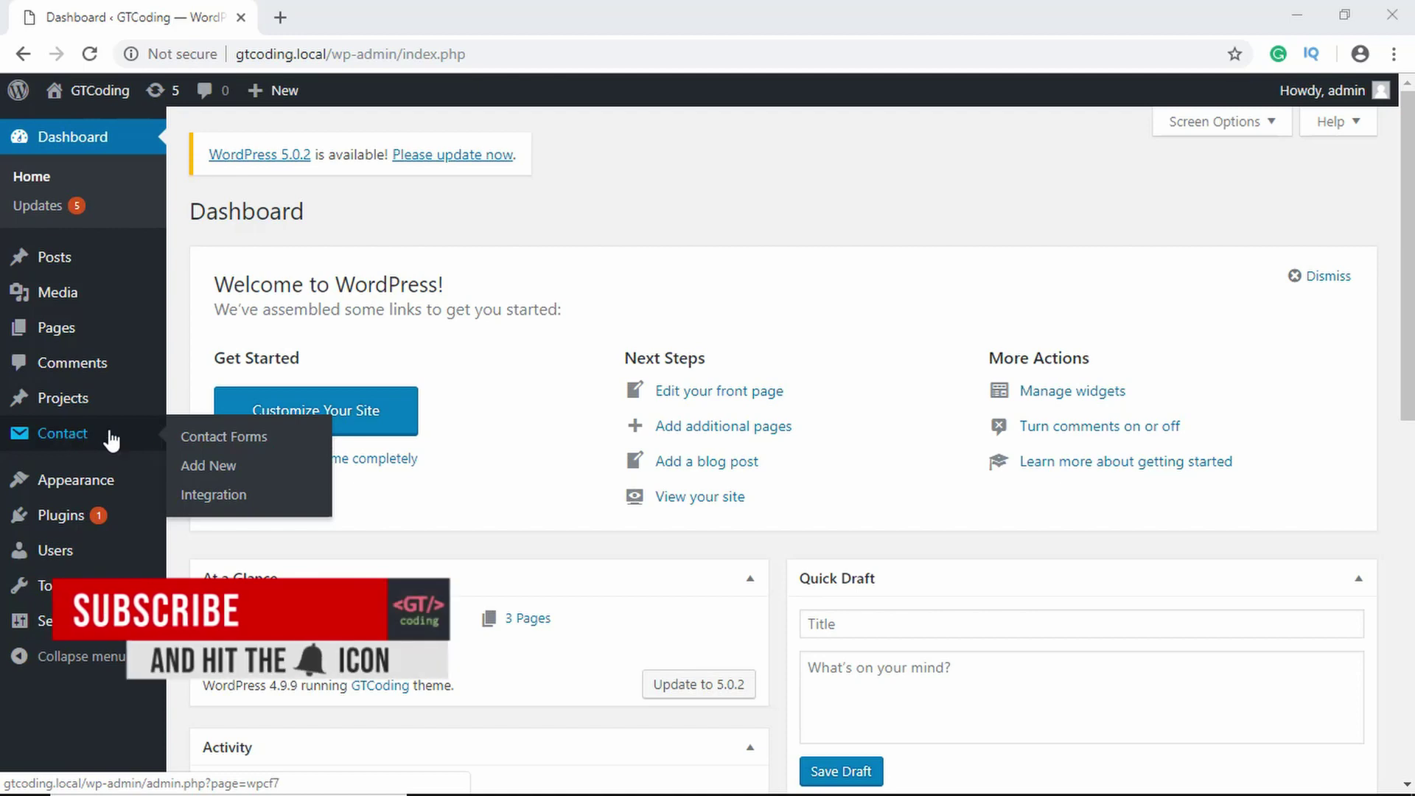
{"action": "left_click", "coordinate": [227, 475]}
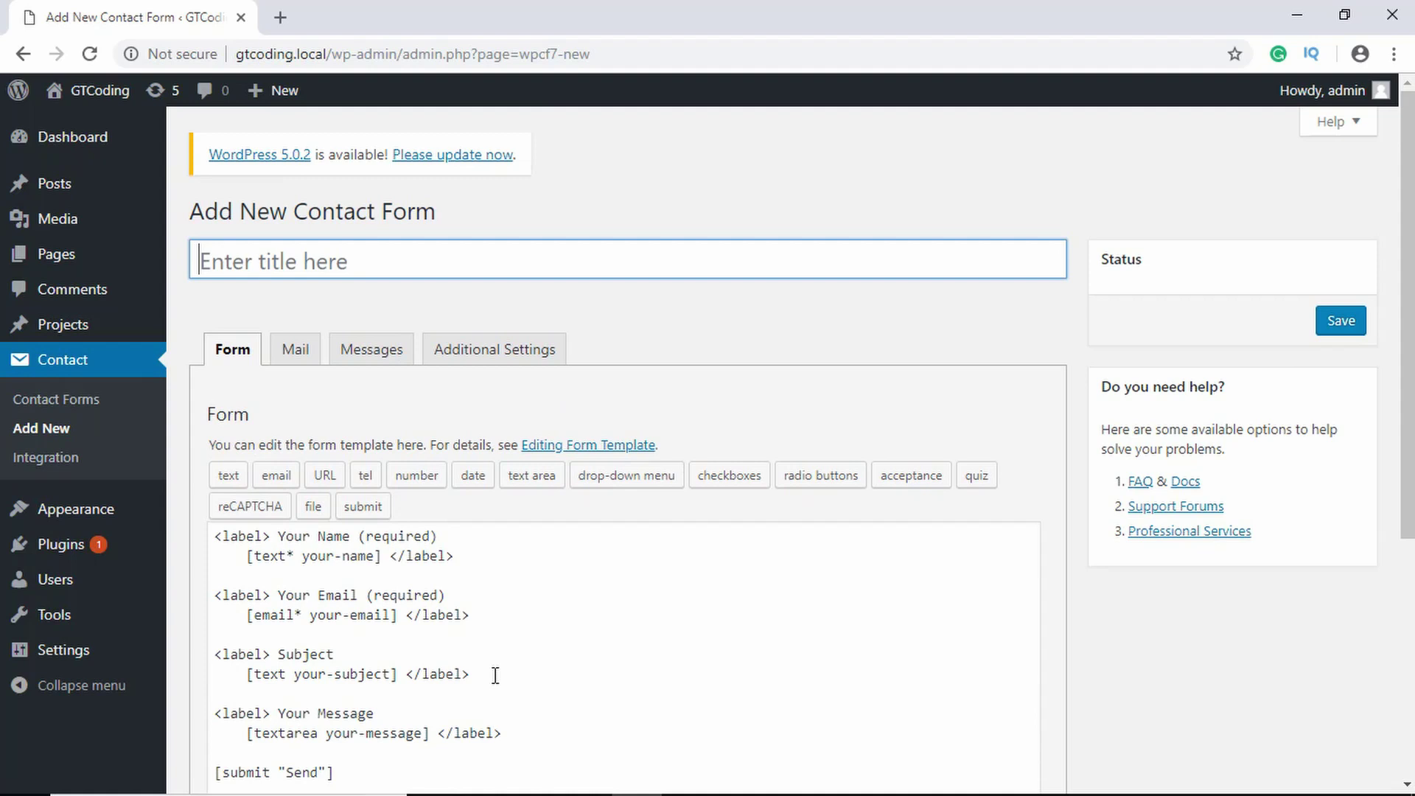
{"action": "left_click", "coordinate": [354, 251]}
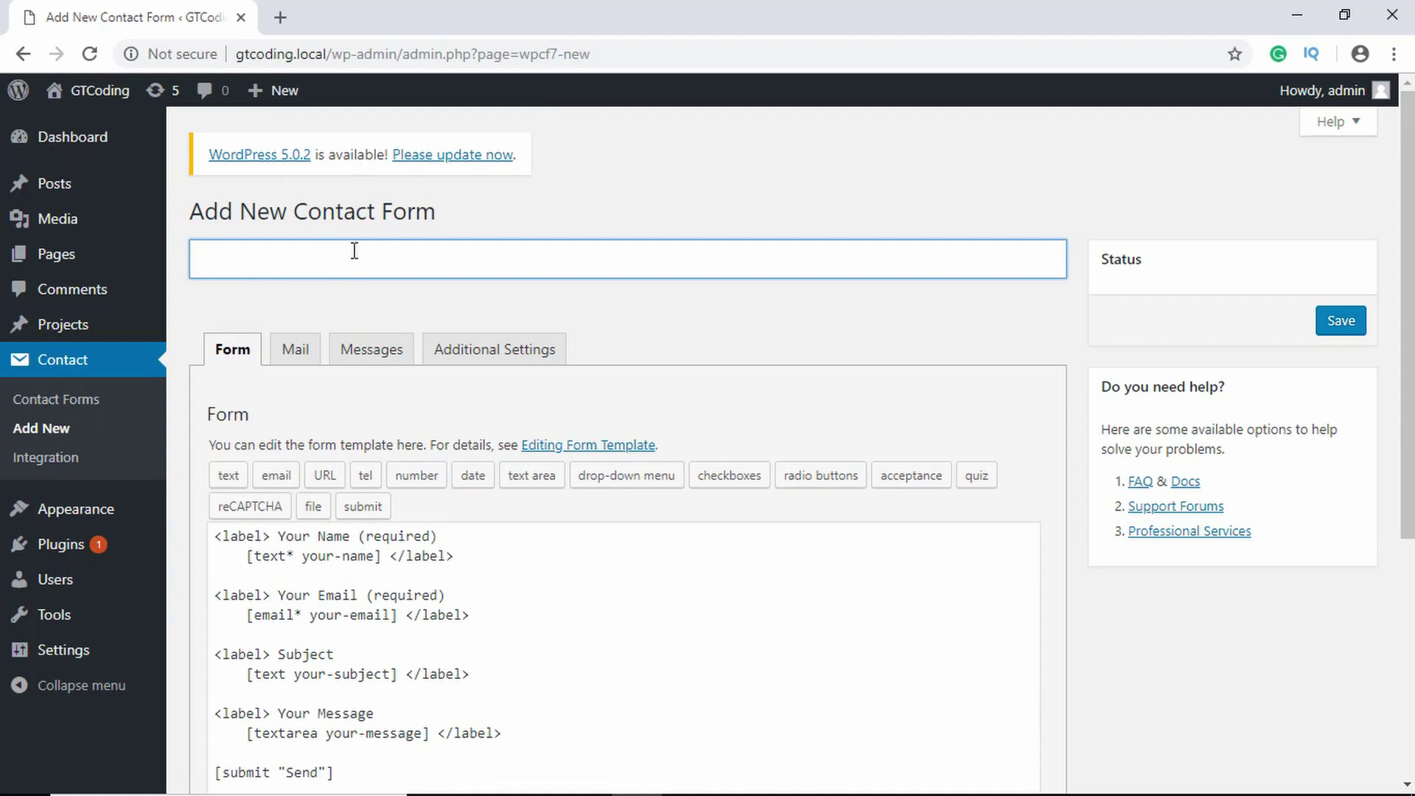
{"action": "type", "text": "My Contact Form"}
{"action": "left_click", "coordinate": [519, 528]}
Review the default template's name, email, subject and message fields, leaving them unchanged
{"action": "scroll", "coordinate": [511, 564], "scroll_direction": "down", "scroll_amount": 3}
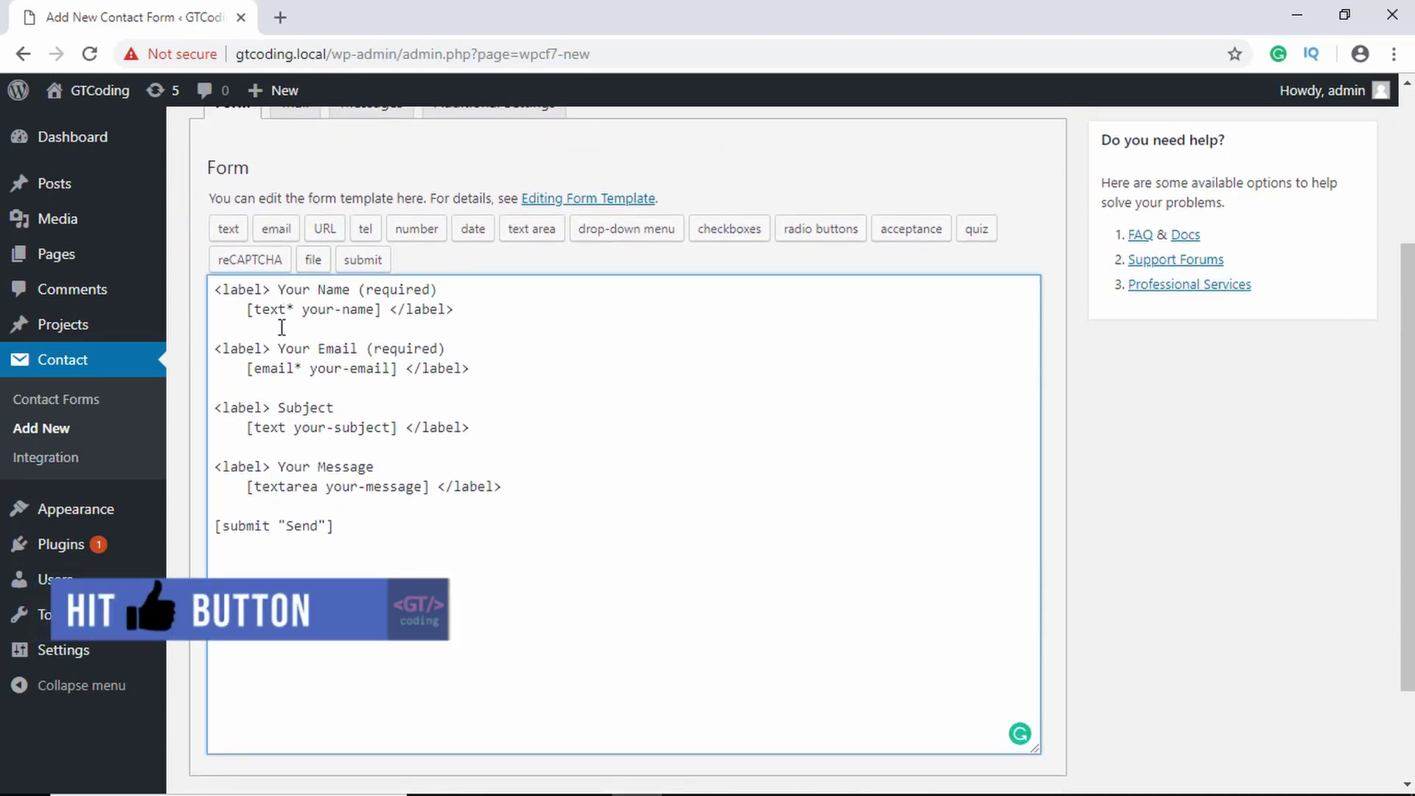
{"action": "left_click", "coordinate": [246, 310]}
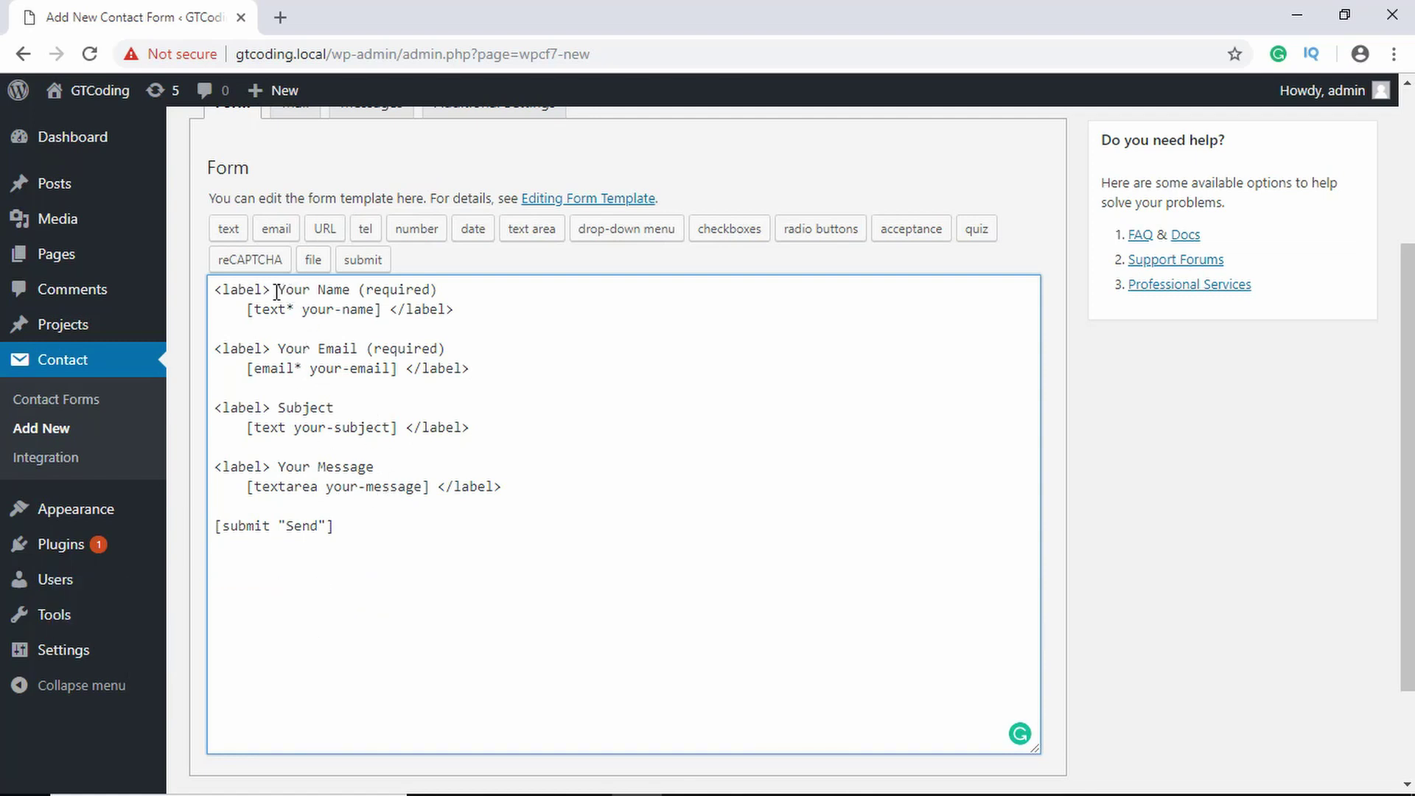
{"action": "left_click_drag", "start_coordinate": [276, 292], "coordinate": [337, 294]}
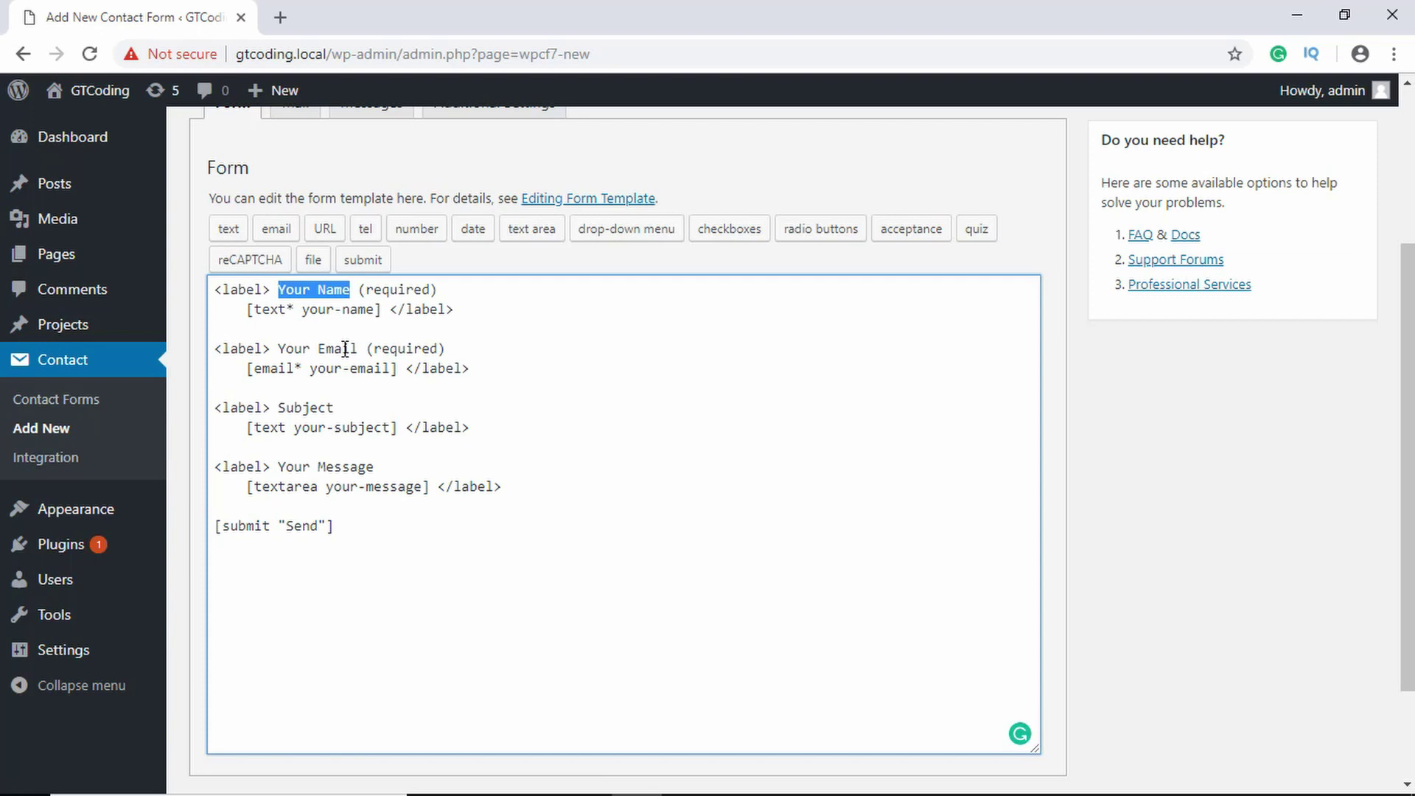
{"action": "scroll", "coordinate": [337, 483], "scroll_direction": "down", "scroll_amount": 1}
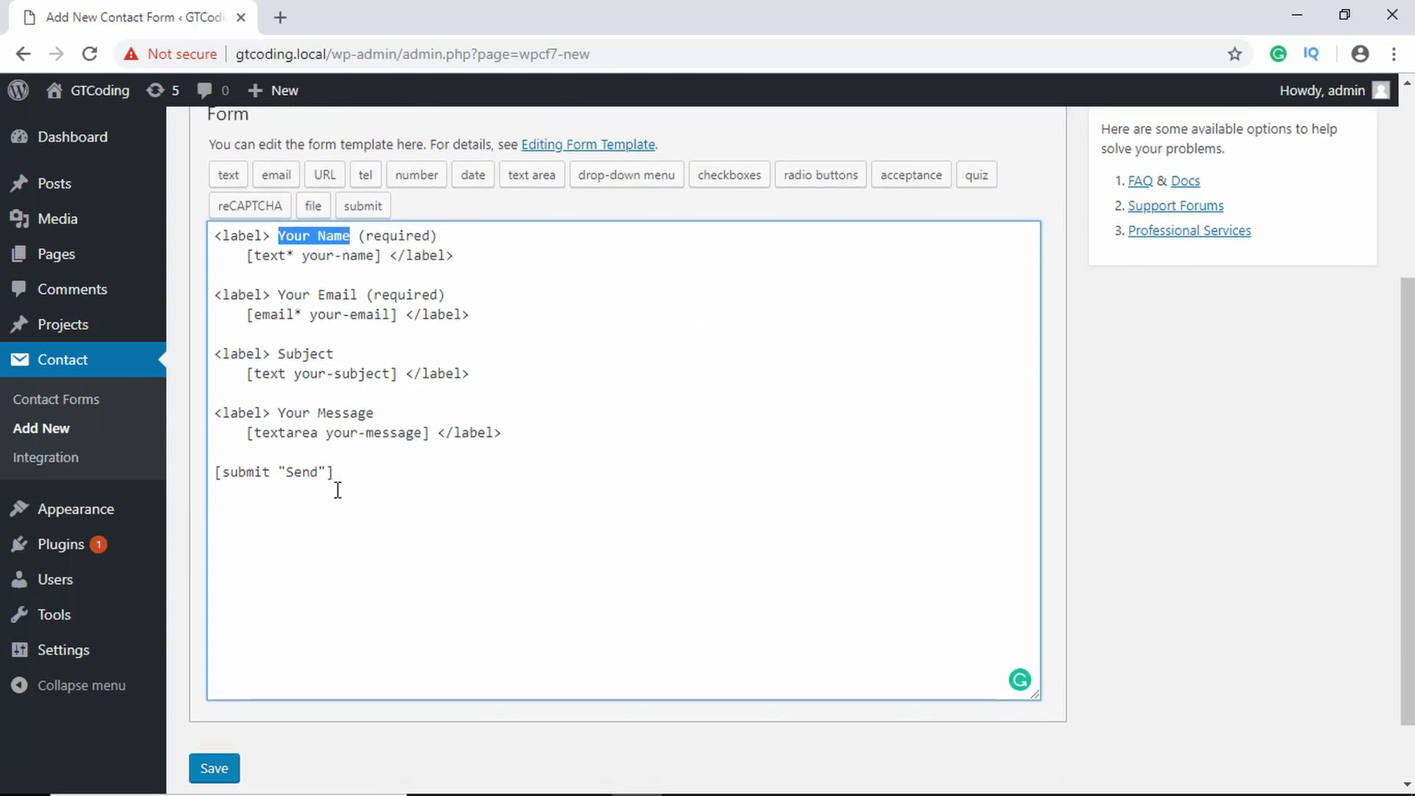
{"action": "scroll", "coordinate": [338, 489], "scroll_direction": "up", "scroll_amount": 1}
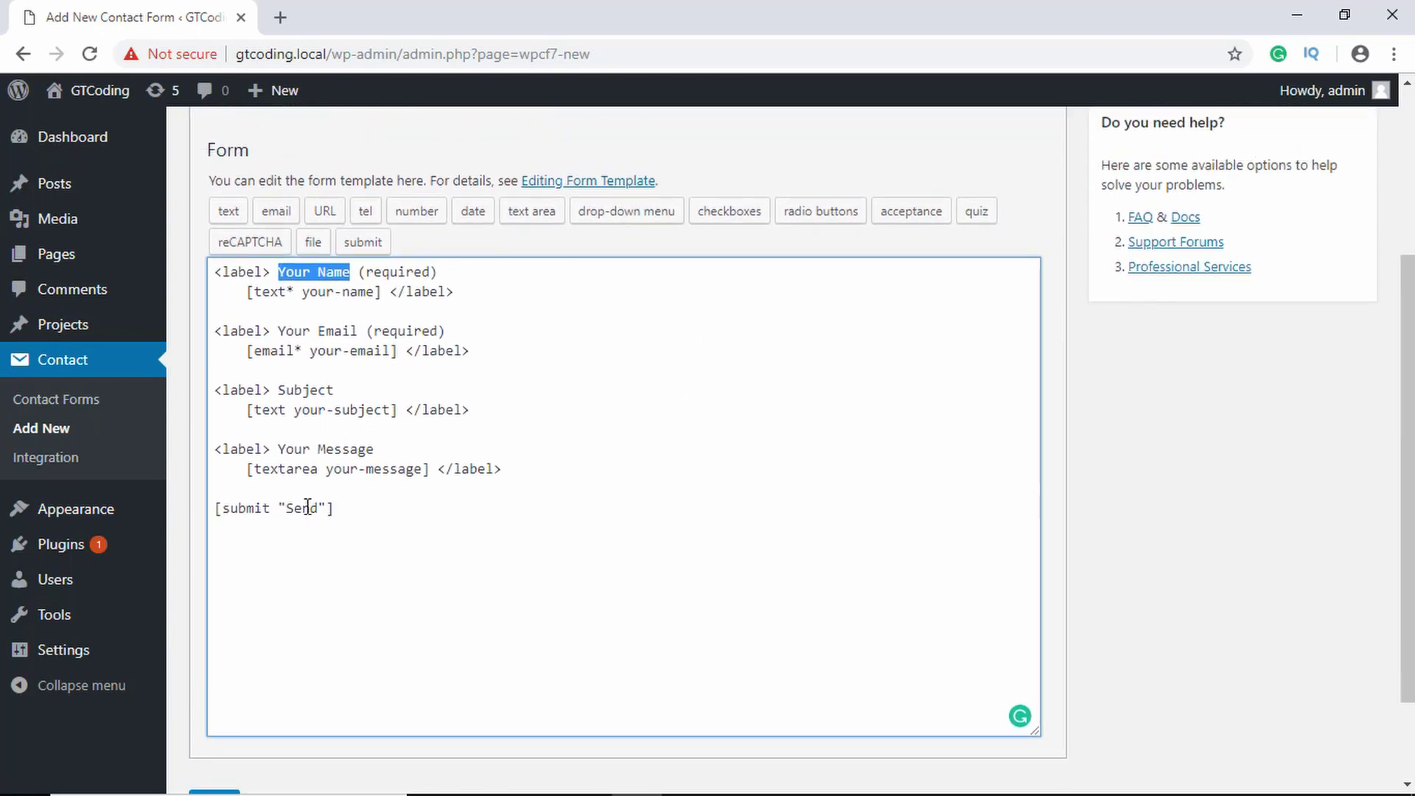
{"action": "scroll", "coordinate": [391, 503], "scroll_direction": "up", "scroll_amount": 4}
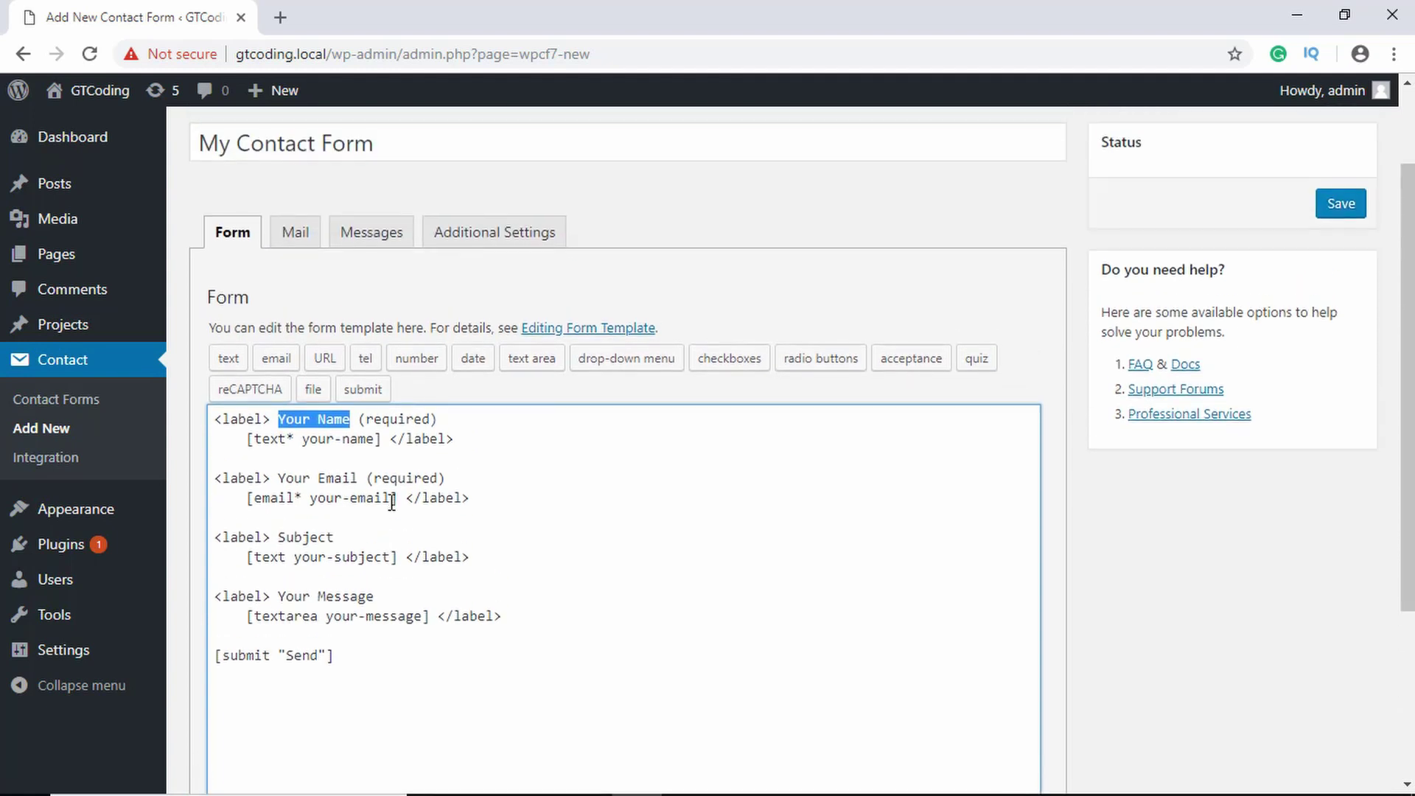
{"action": "left_click", "coordinate": [470, 531]}
{"action": "scroll", "coordinate": [442, 516], "scroll_direction": "up", "scroll_amount": 1}
{"action": "scroll", "coordinate": [347, 373], "scroll_direction": "up", "scroll_amount": 1}
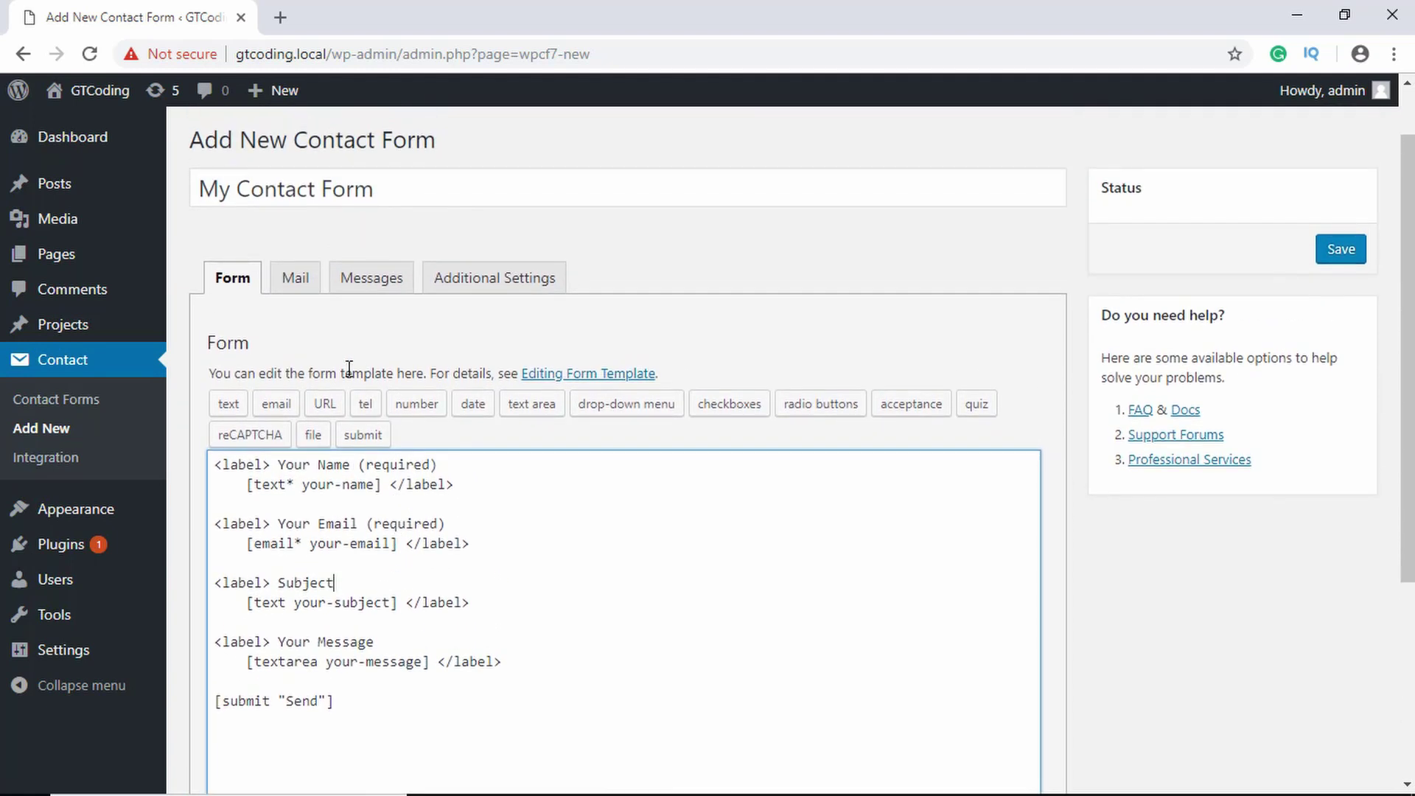
{"action": "scroll", "coordinate": [338, 420], "scroll_direction": "down", "scroll_amount": 2}
{"action": "scroll", "coordinate": [314, 374], "scroll_direction": "up", "scroll_amount": 4}
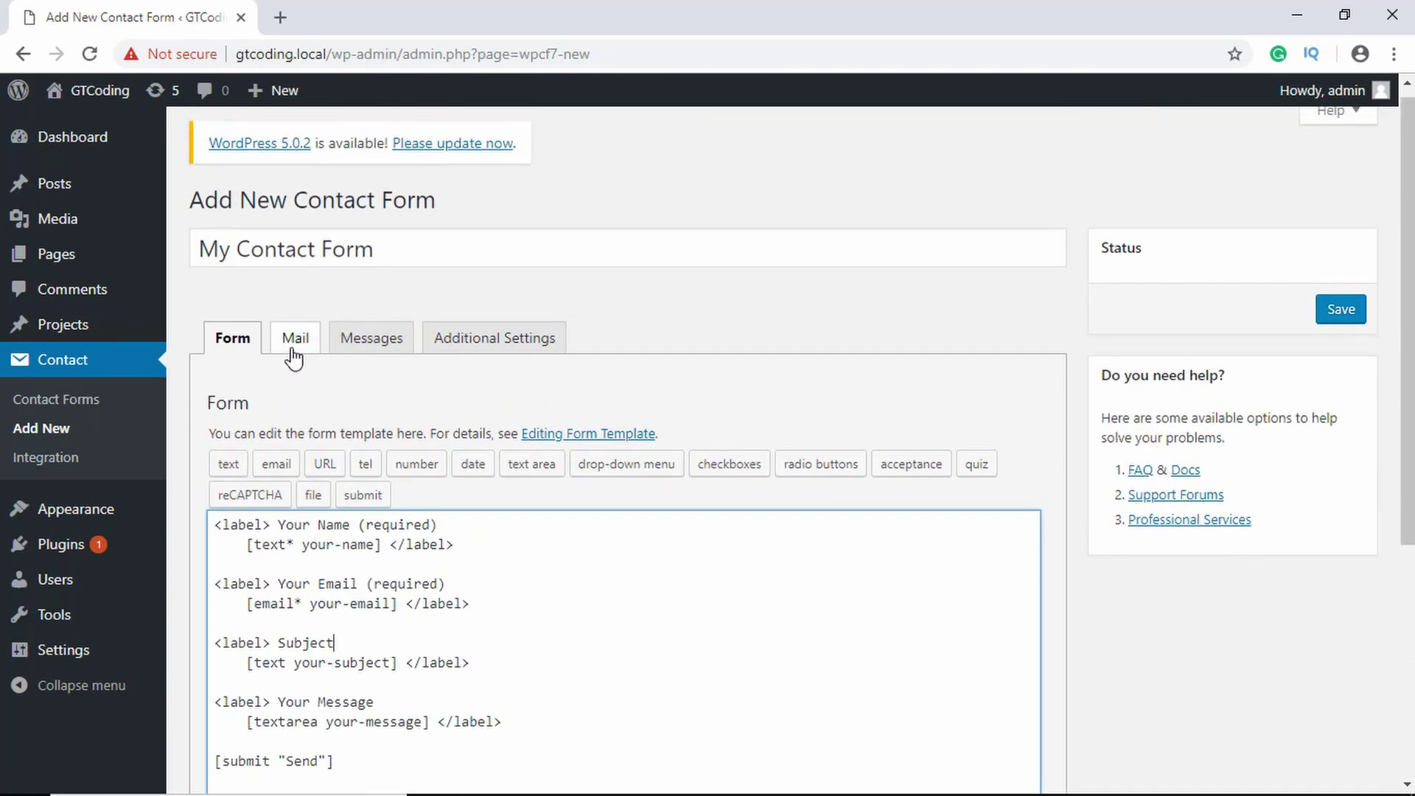
Review the form's Mail settings, including the recipient address in the To field
{"action": "left_click", "coordinate": [294, 348]}
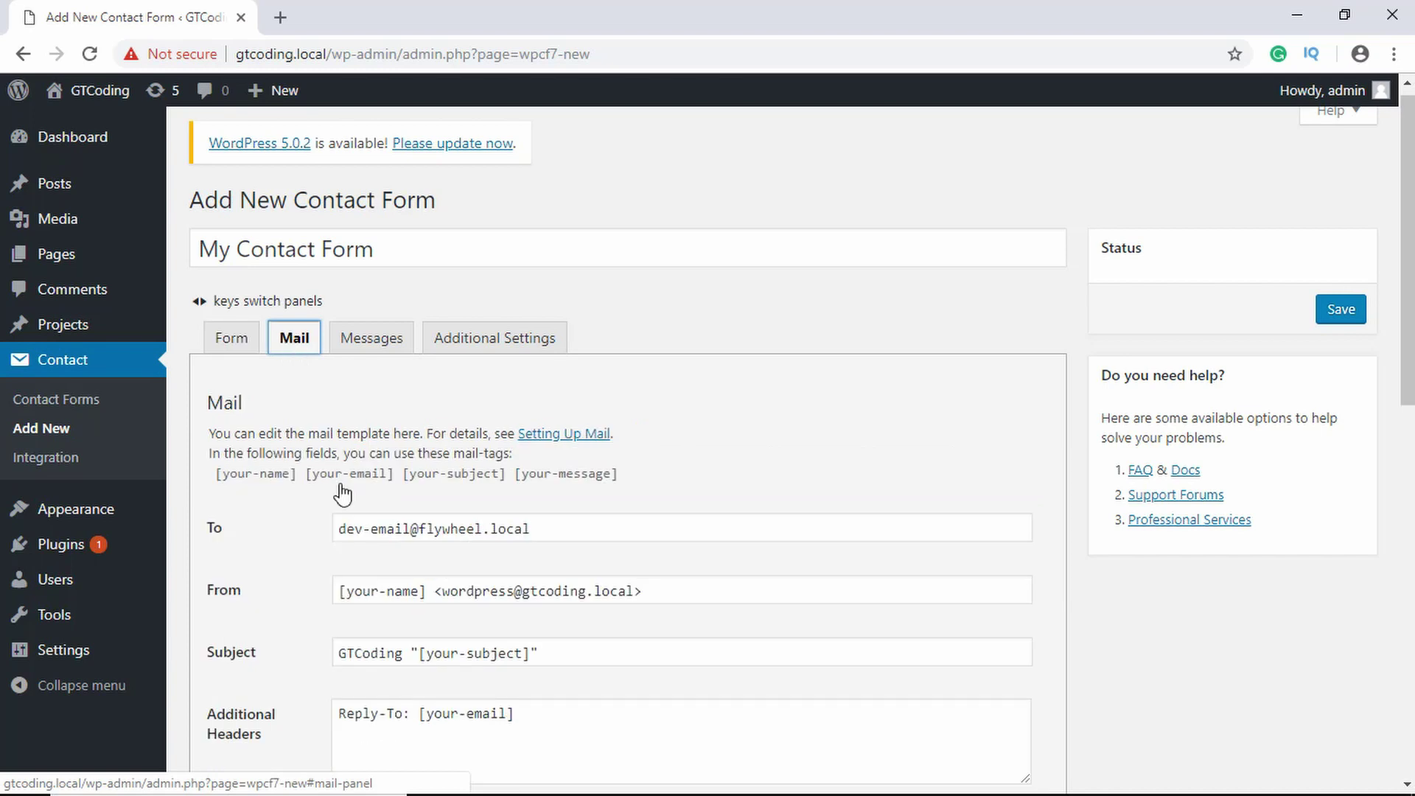
{"action": "scroll", "coordinate": [343, 492], "scroll_direction": "down", "scroll_amount": 3}
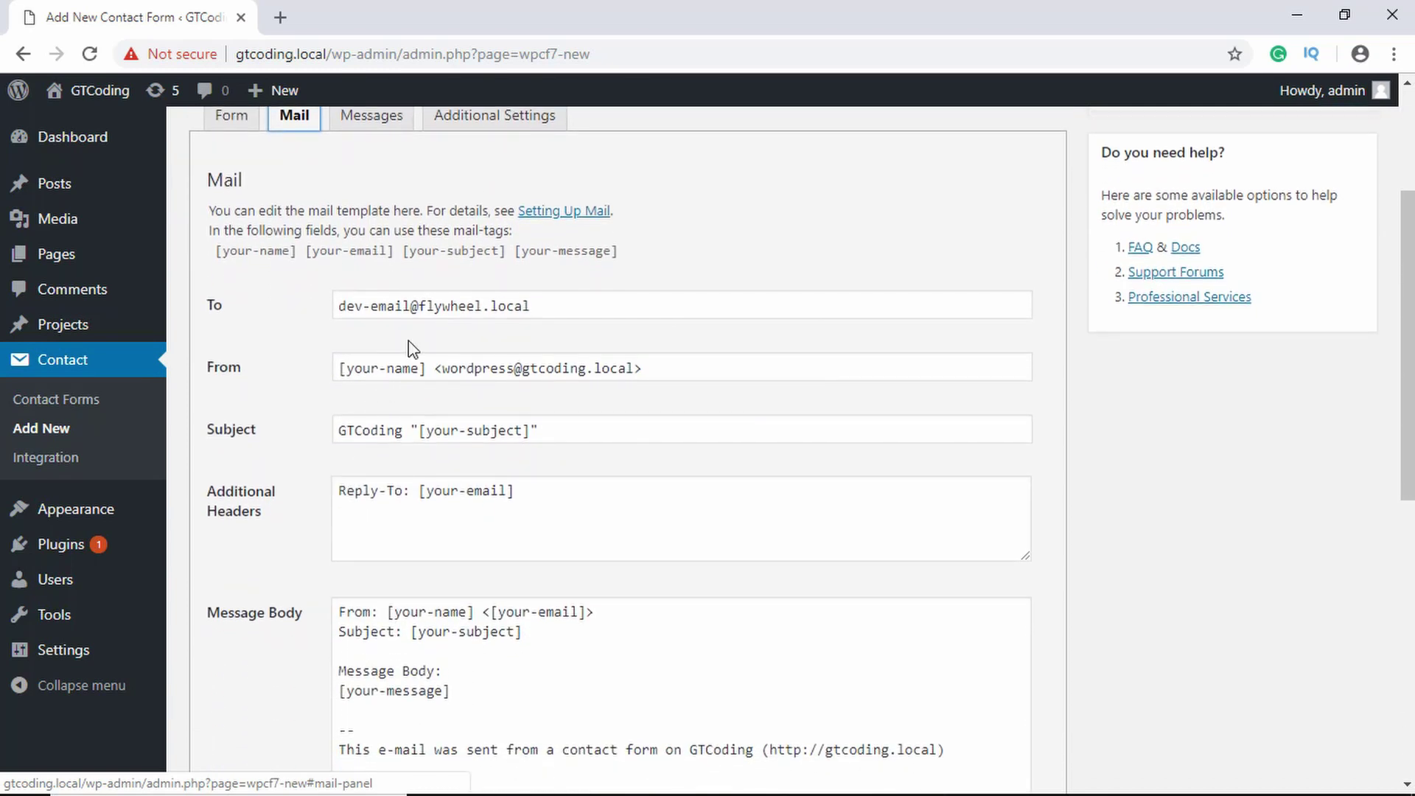
{"action": "left_click_drag", "start_coordinate": [581, 306], "coordinate": [347, 304]}
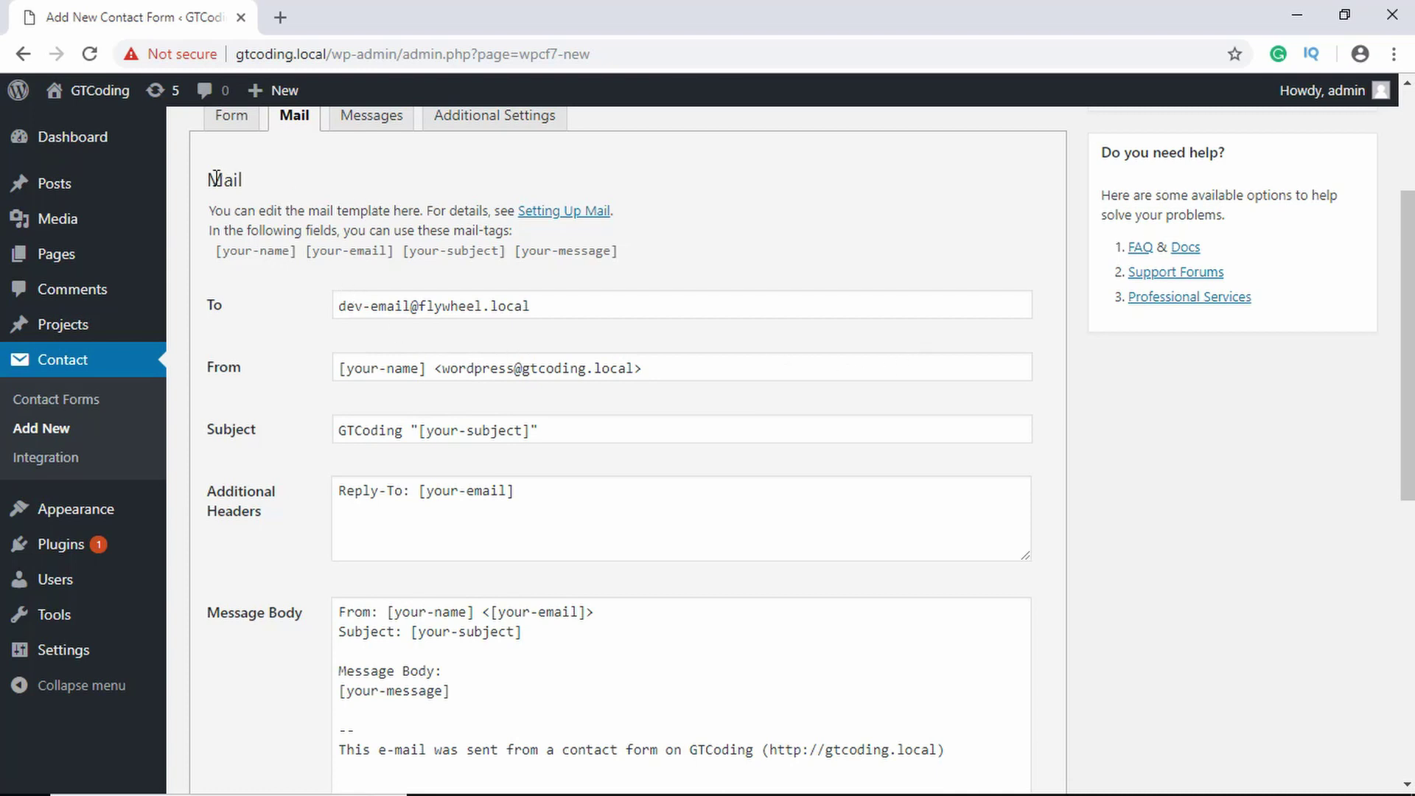
{"action": "scroll", "coordinate": [701, 304], "scroll_direction": "down", "scroll_amount": 1}
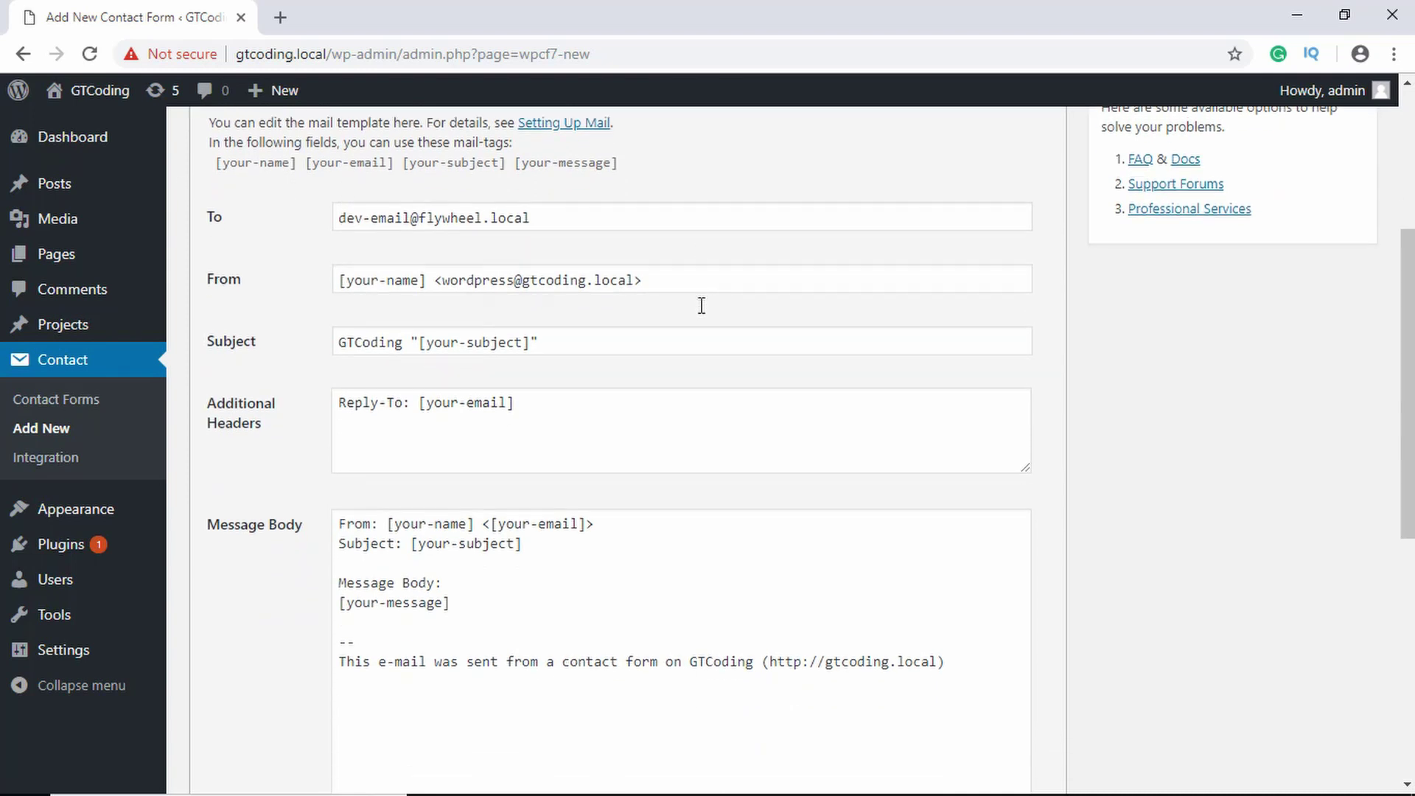
{"action": "scroll", "coordinate": [472, 319], "scroll_direction": "down", "scroll_amount": 3}
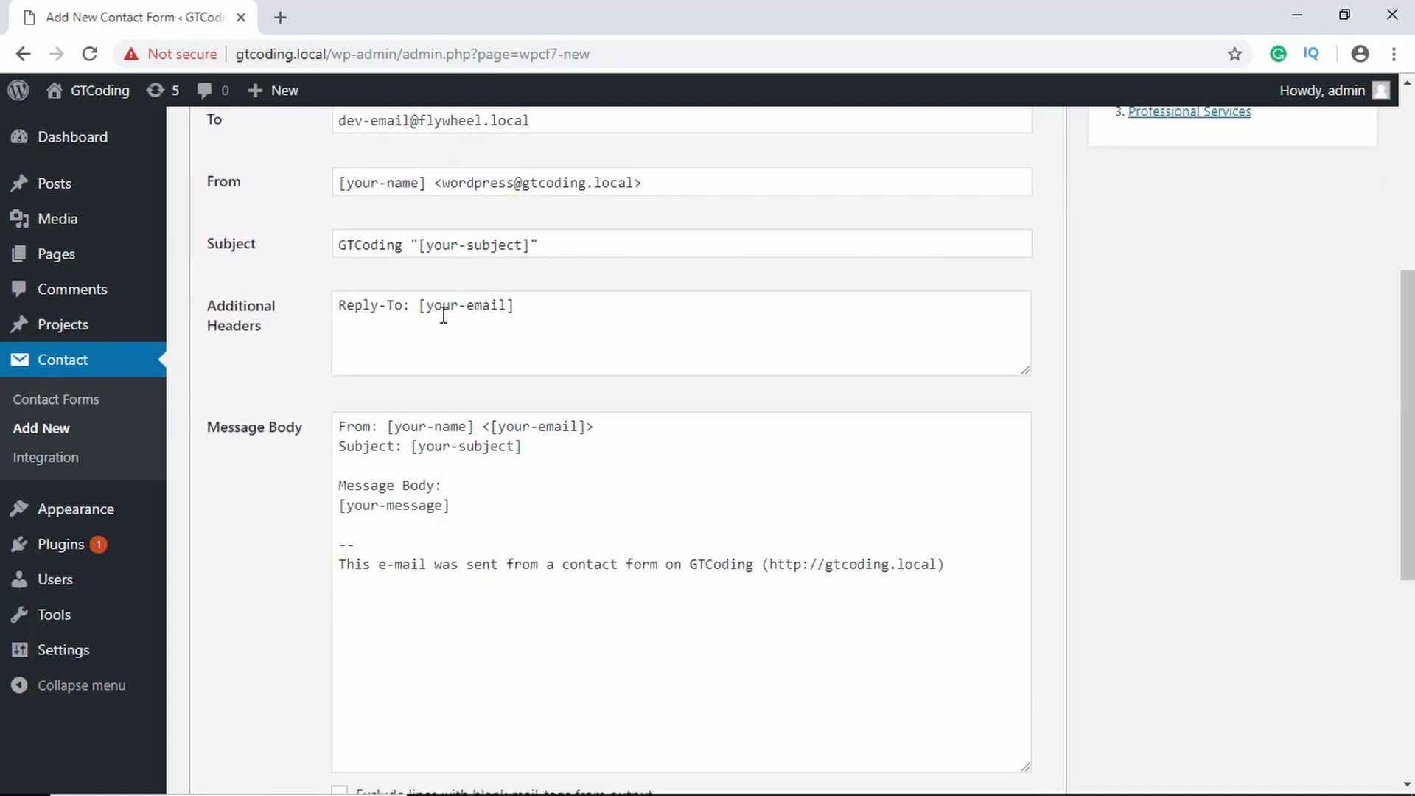
{"action": "scroll", "coordinate": [443, 316], "scroll_direction": "down", "scroll_amount": 3}
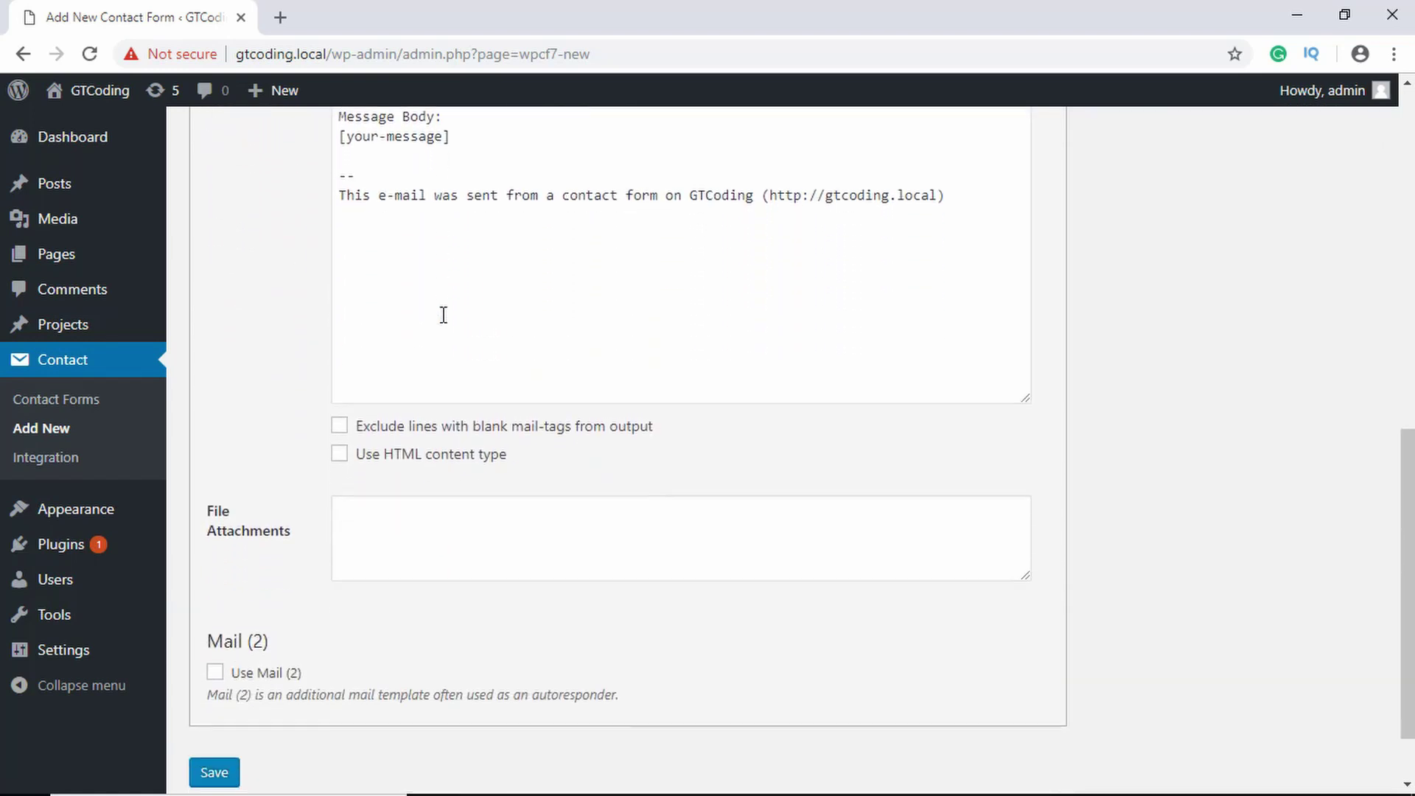
{"action": "scroll", "coordinate": [333, 556], "scroll_direction": "up", "scroll_amount": 8}
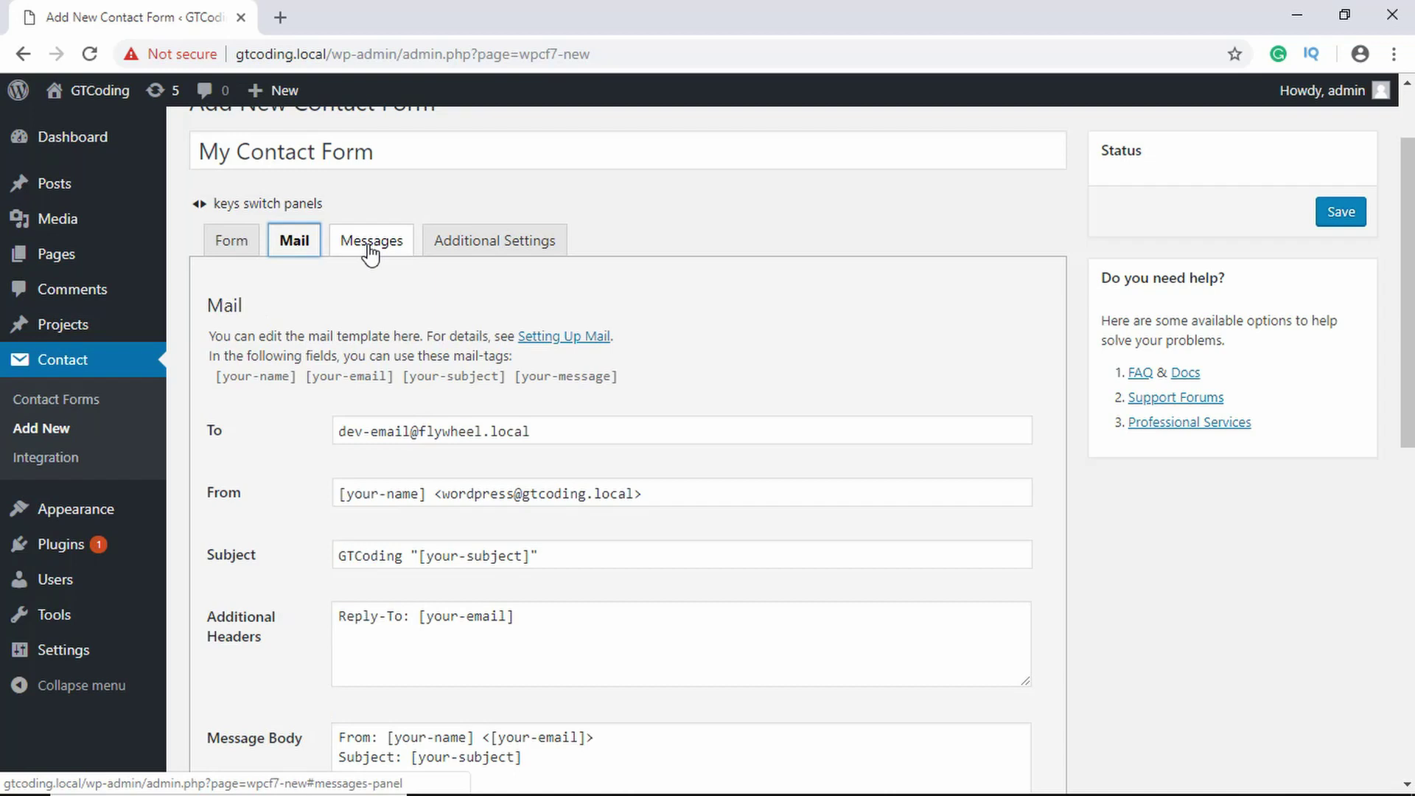
Look through the form's default visitor Messages list
{"action": "left_click", "coordinate": [368, 247]}
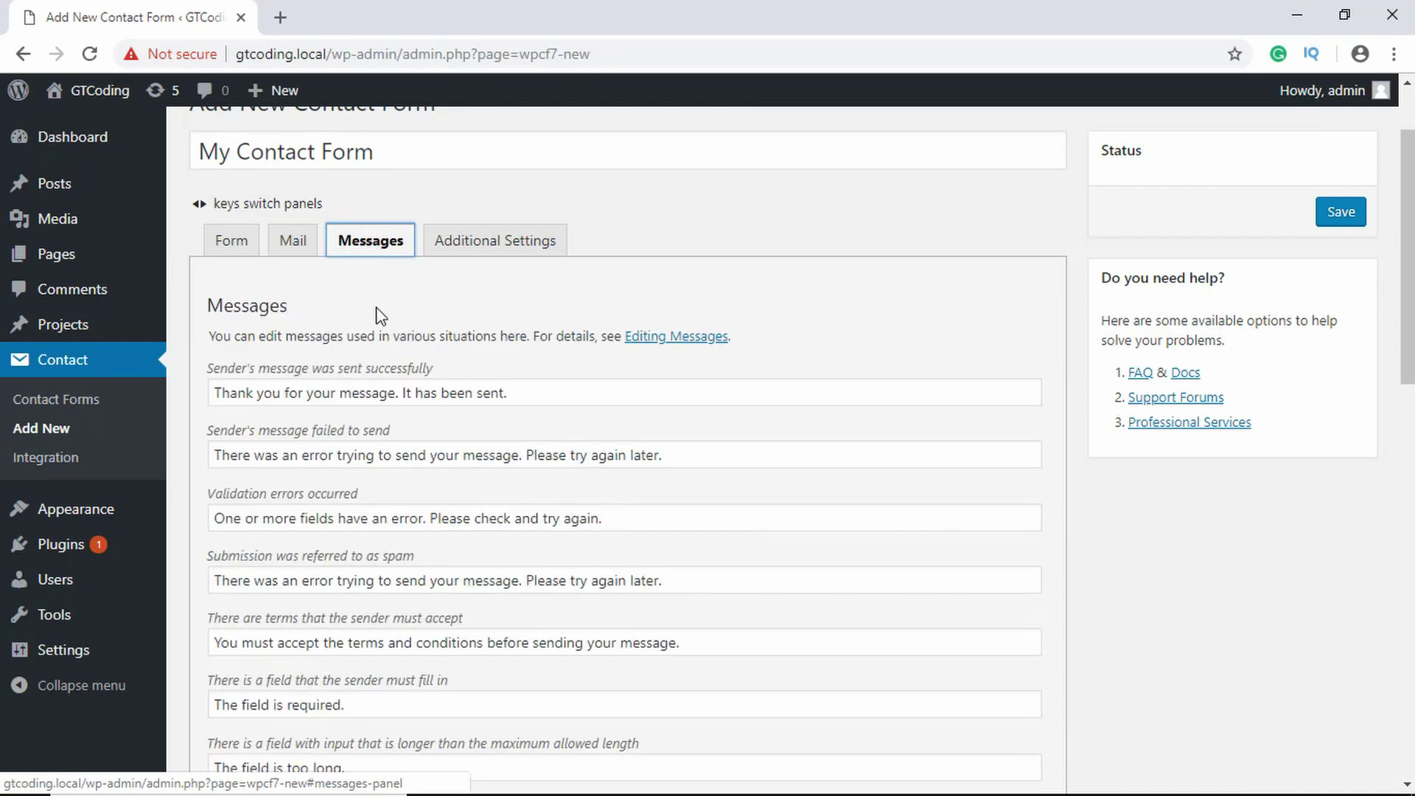
{"action": "scroll", "coordinate": [375, 316], "scroll_direction": "down", "scroll_amount": 1}
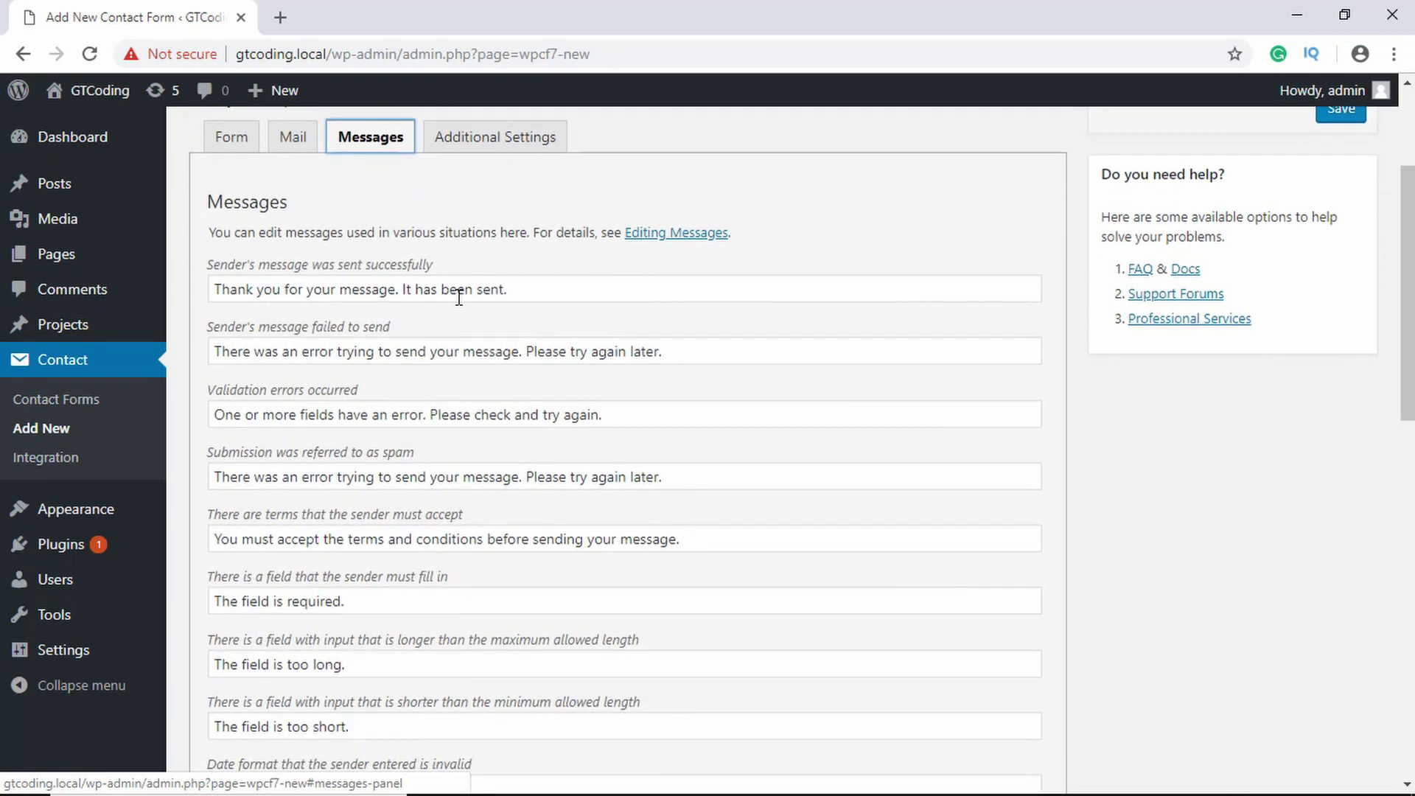
{"action": "scroll", "coordinate": [459, 296], "scroll_direction": "down", "scroll_amount": 10}
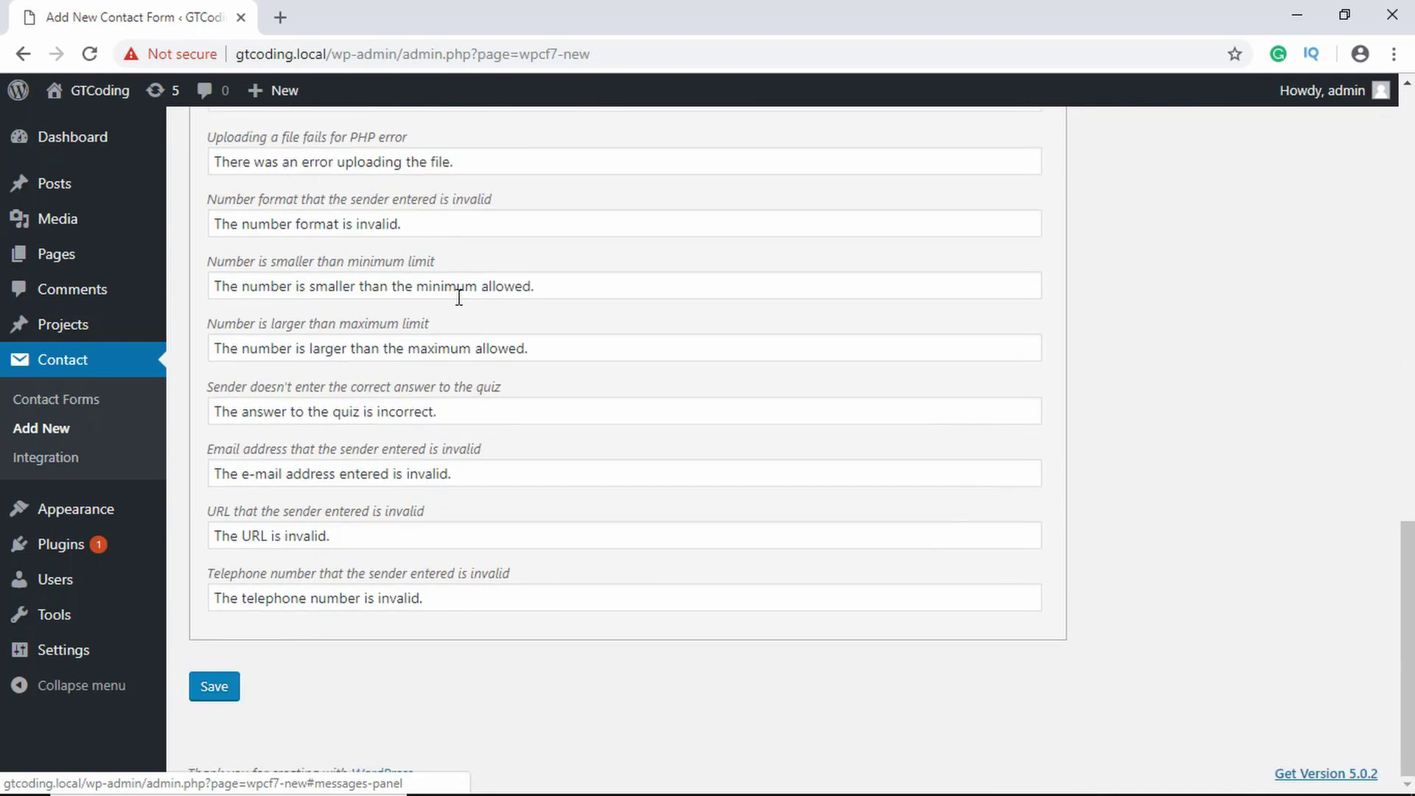
{"action": "scroll", "coordinate": [334, 432], "scroll_direction": "up", "scroll_amount": 14}
{"action": "scroll", "coordinate": [332, 432], "scroll_direction": "down", "scroll_amount": 13}
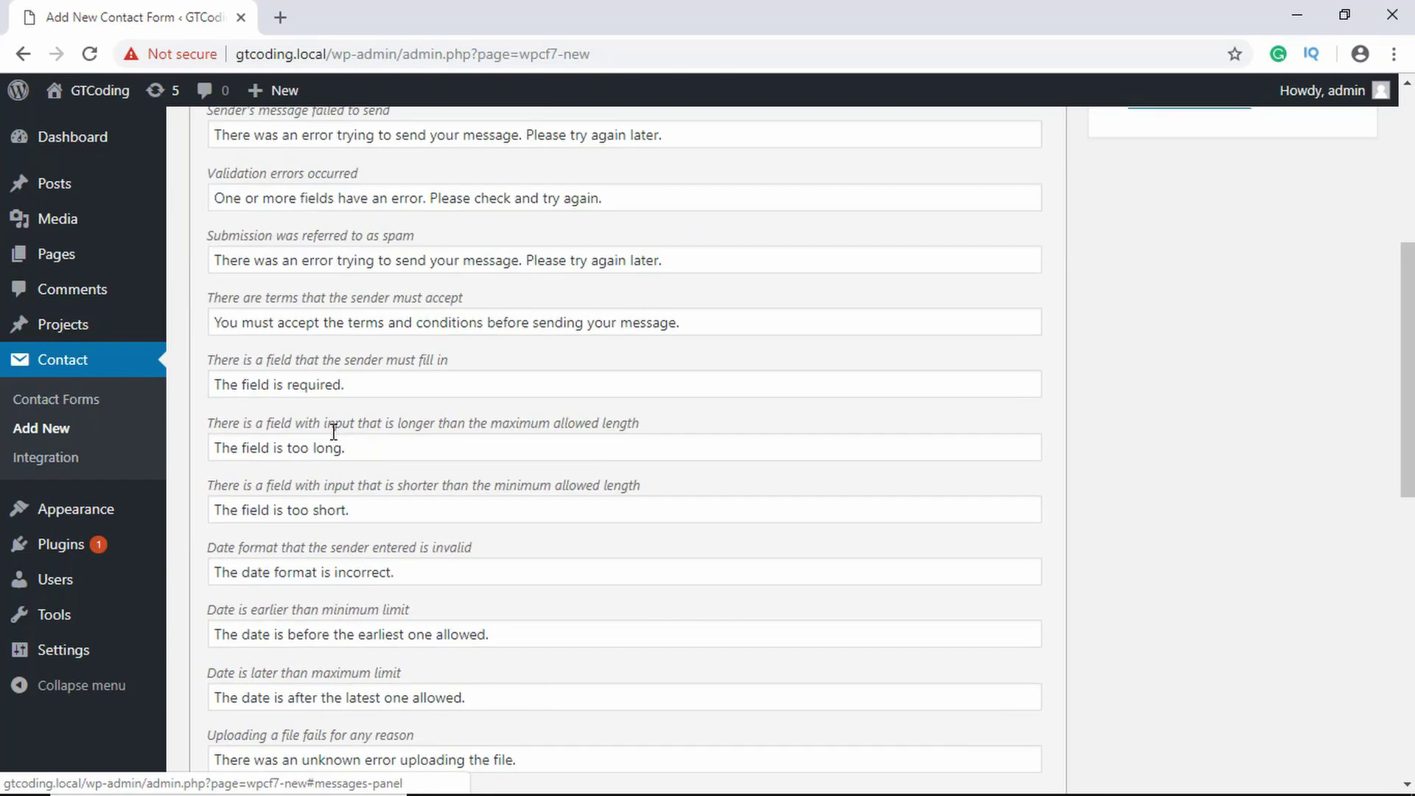
{"action": "scroll", "coordinate": [332, 432], "scroll_direction": "down", "scroll_amount": 1}
Save My Contact Form, note its [contact-form-7 id="60"] shortcode, and go to the Pages list
{"action": "left_click", "coordinate": [215, 686]}
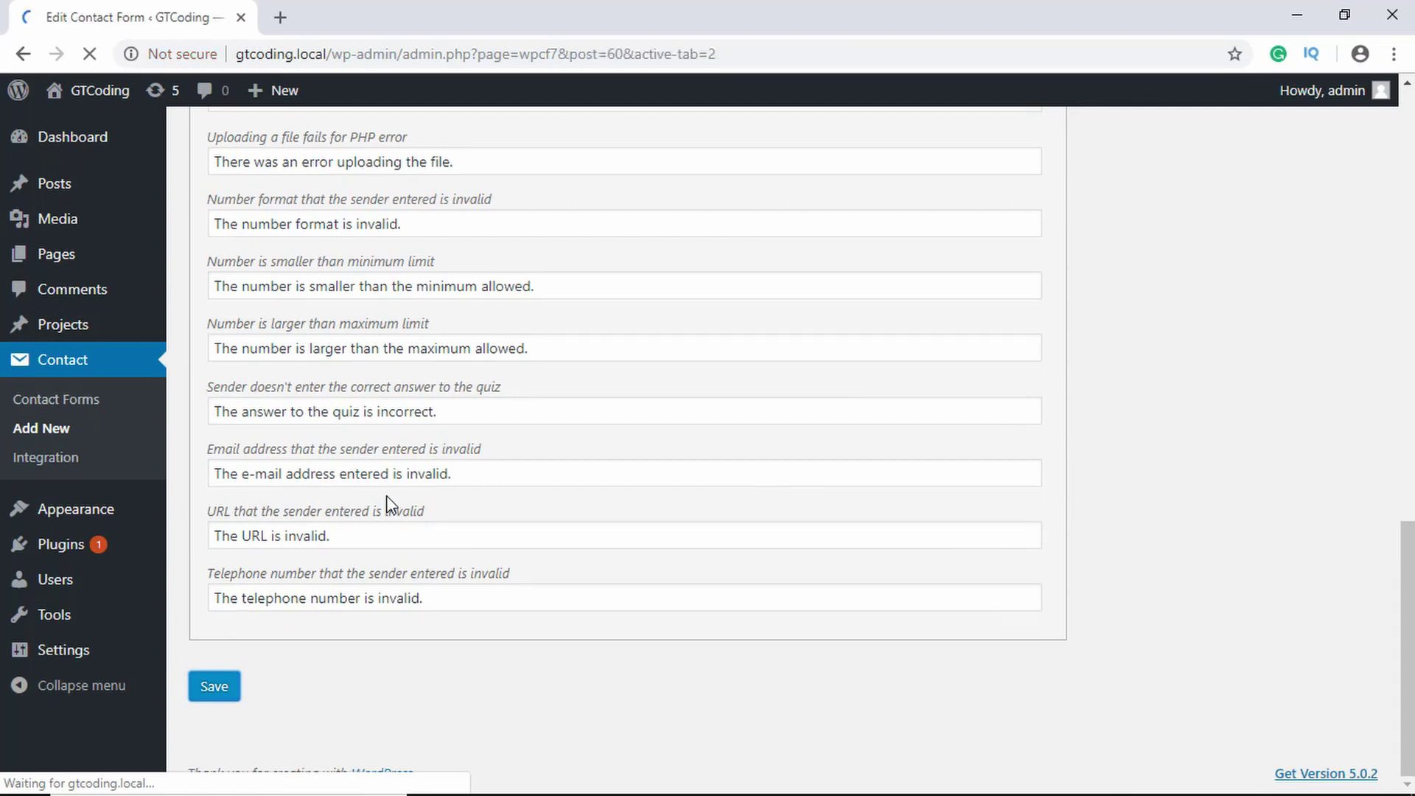
{"action": "scroll", "coordinate": [424, 373], "scroll_direction": "down", "scroll_amount": 3}
{"action": "scroll", "coordinate": [424, 372], "scroll_direction": "up", "scroll_amount": 6}
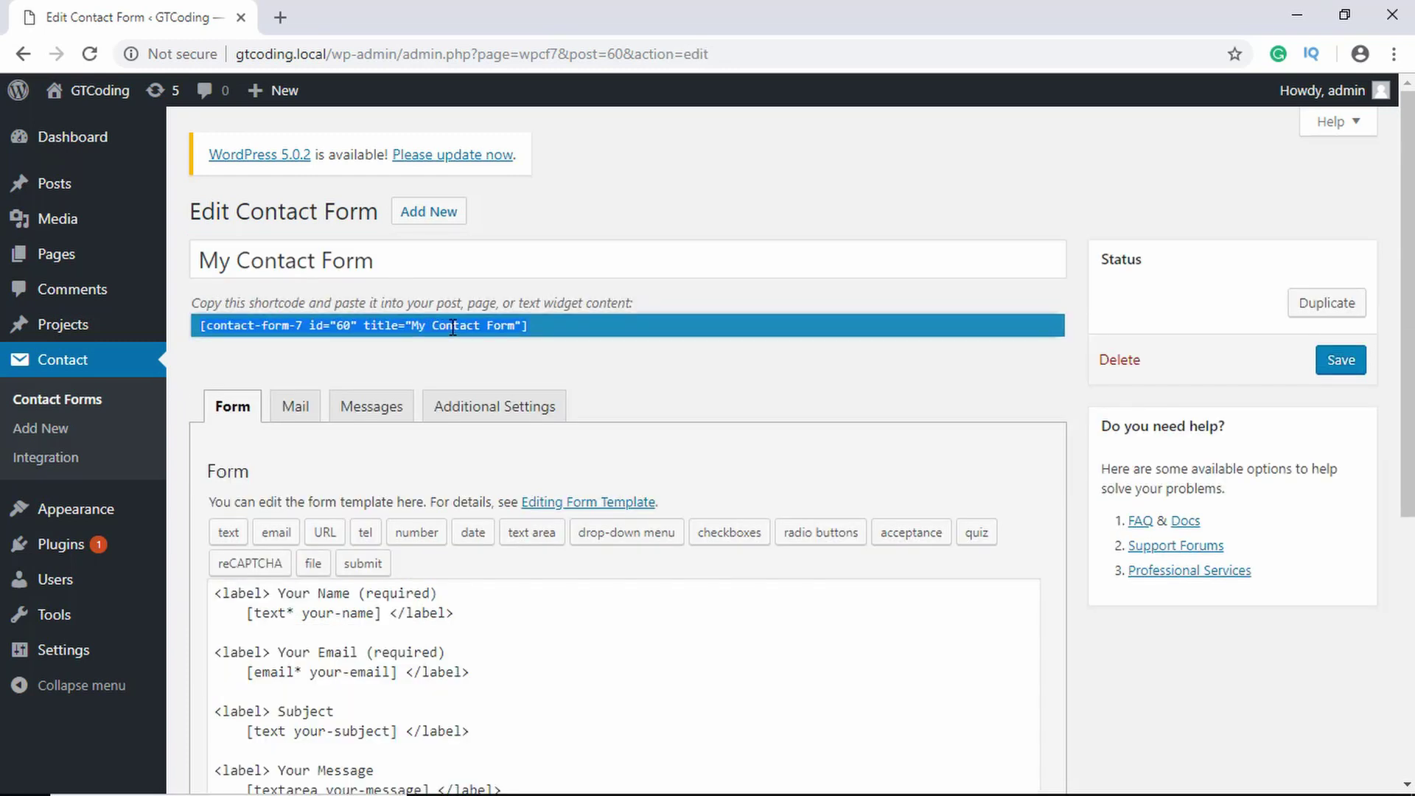
{"action": "left_click", "coordinate": [76, 259]}
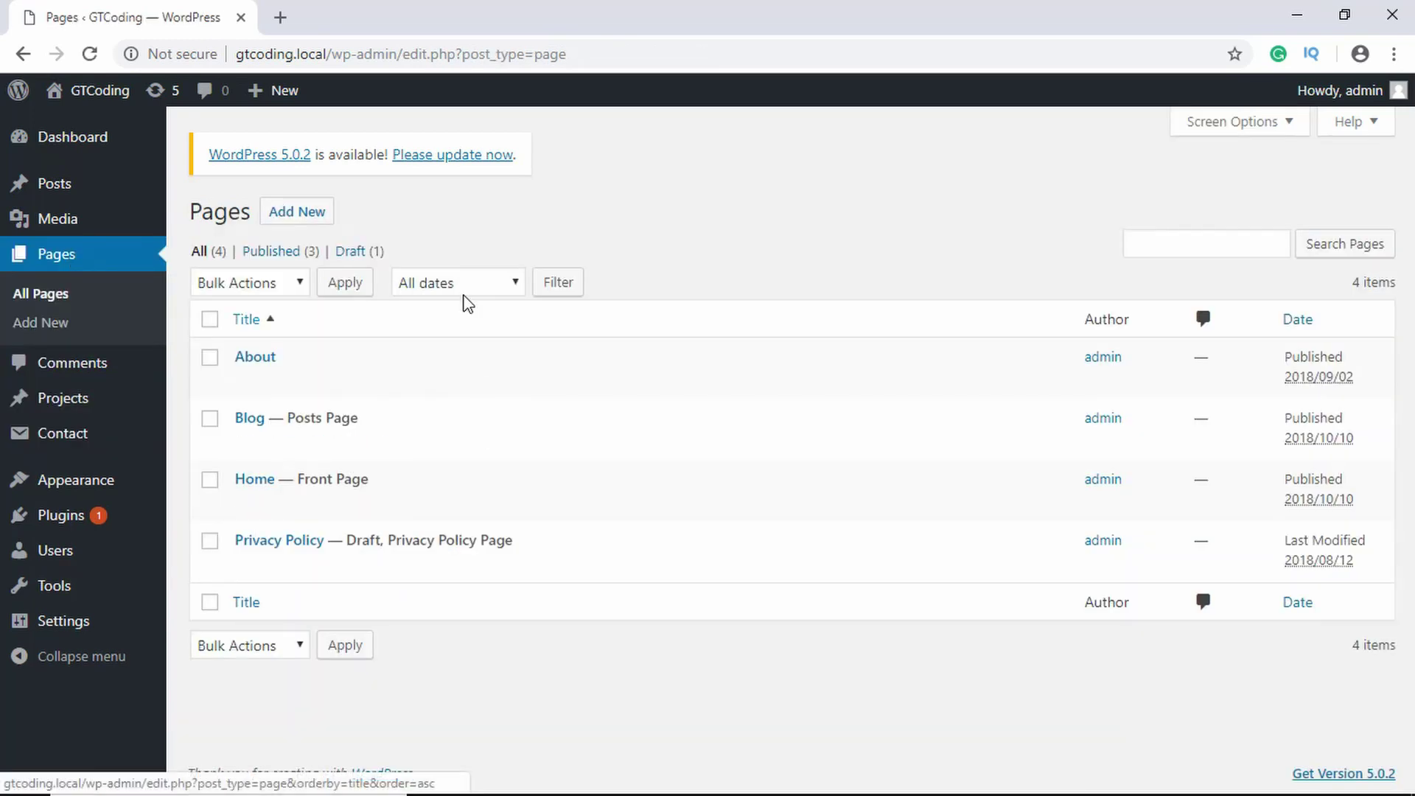
Create a page titled 'Contact' with an intro line inviting visitors to get in touch
{"action": "left_click", "coordinate": [289, 221]}
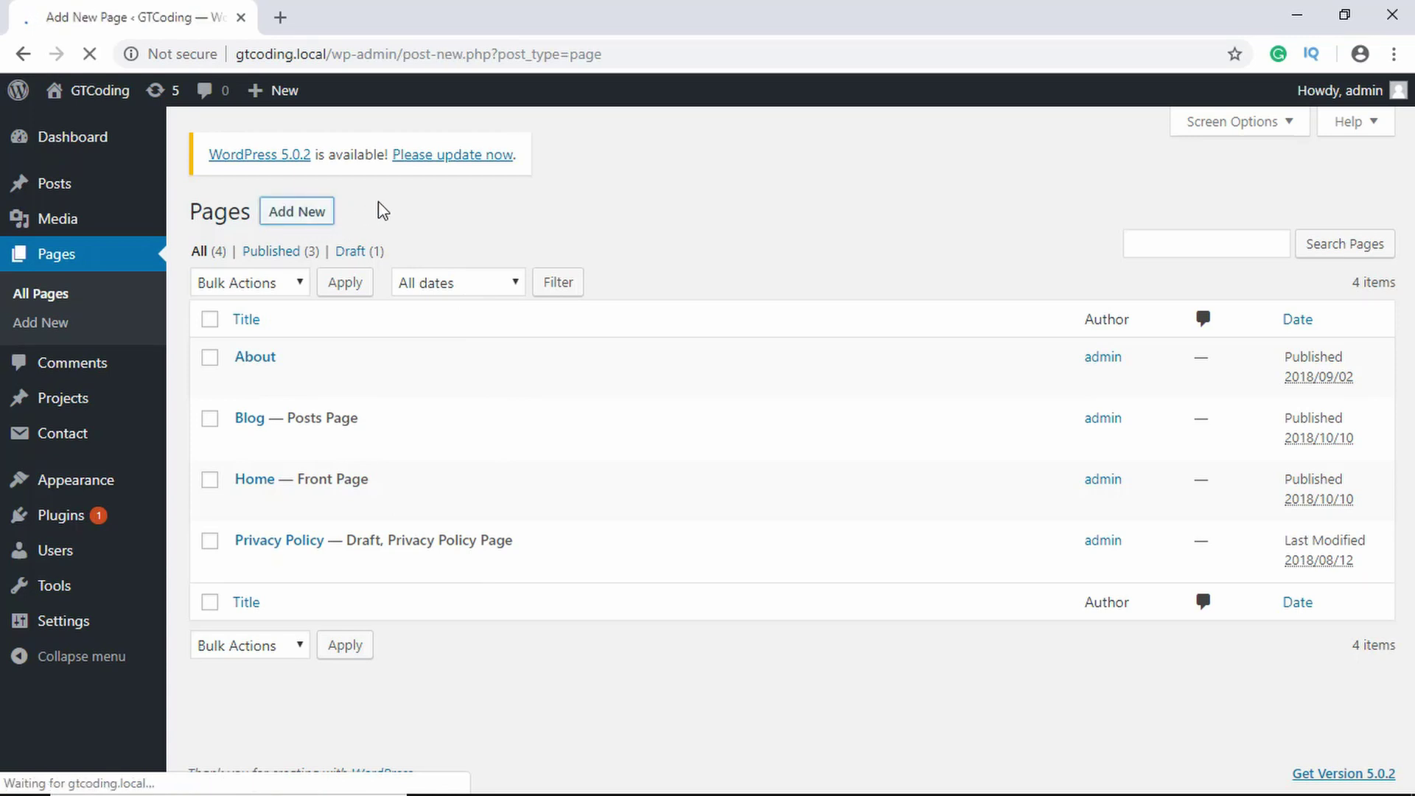
{"action": "type", "text": "Contact"}
{"action": "key", "text": "Tab"}
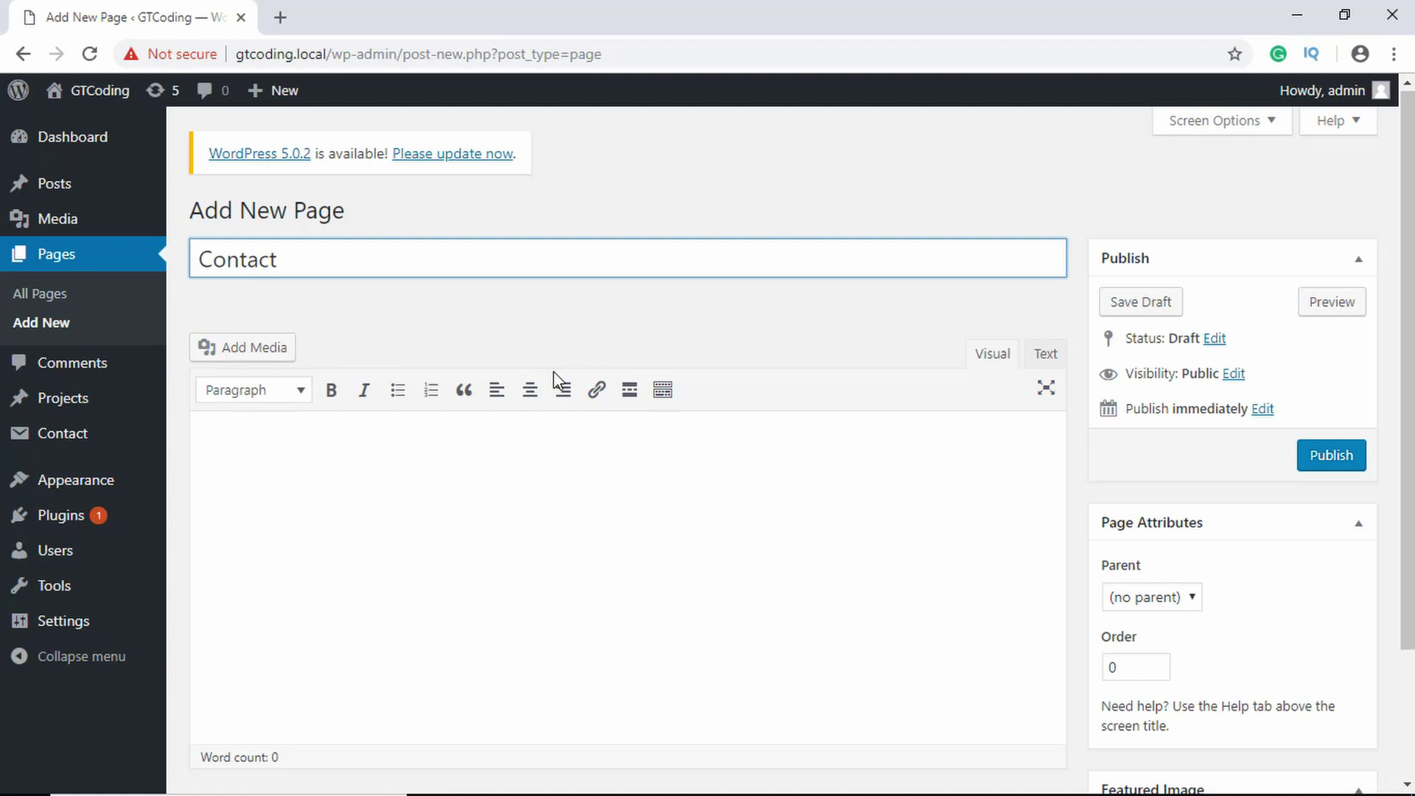
{"action": "scroll", "coordinate": [543, 375], "scroll_direction": "down", "scroll_amount": 2}
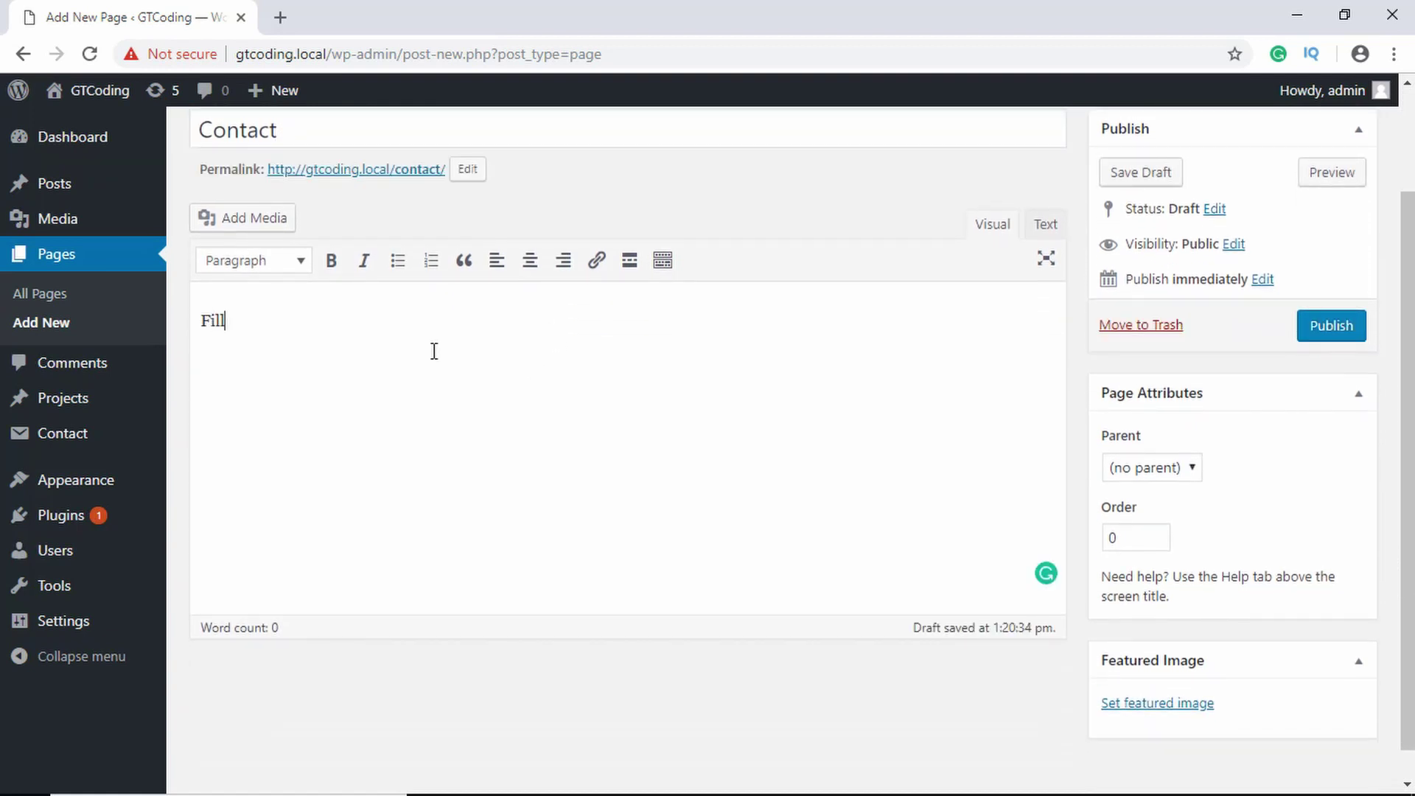
{"action": "type", "text": "Fill out the f"}
{"action": "key", "text": "BackSpace"}
{"action": "key", "text": "BackSpace"}
{"action": "type", "text": "owing form to get in touch with us"}
{"action": "key", "text": "Return"}
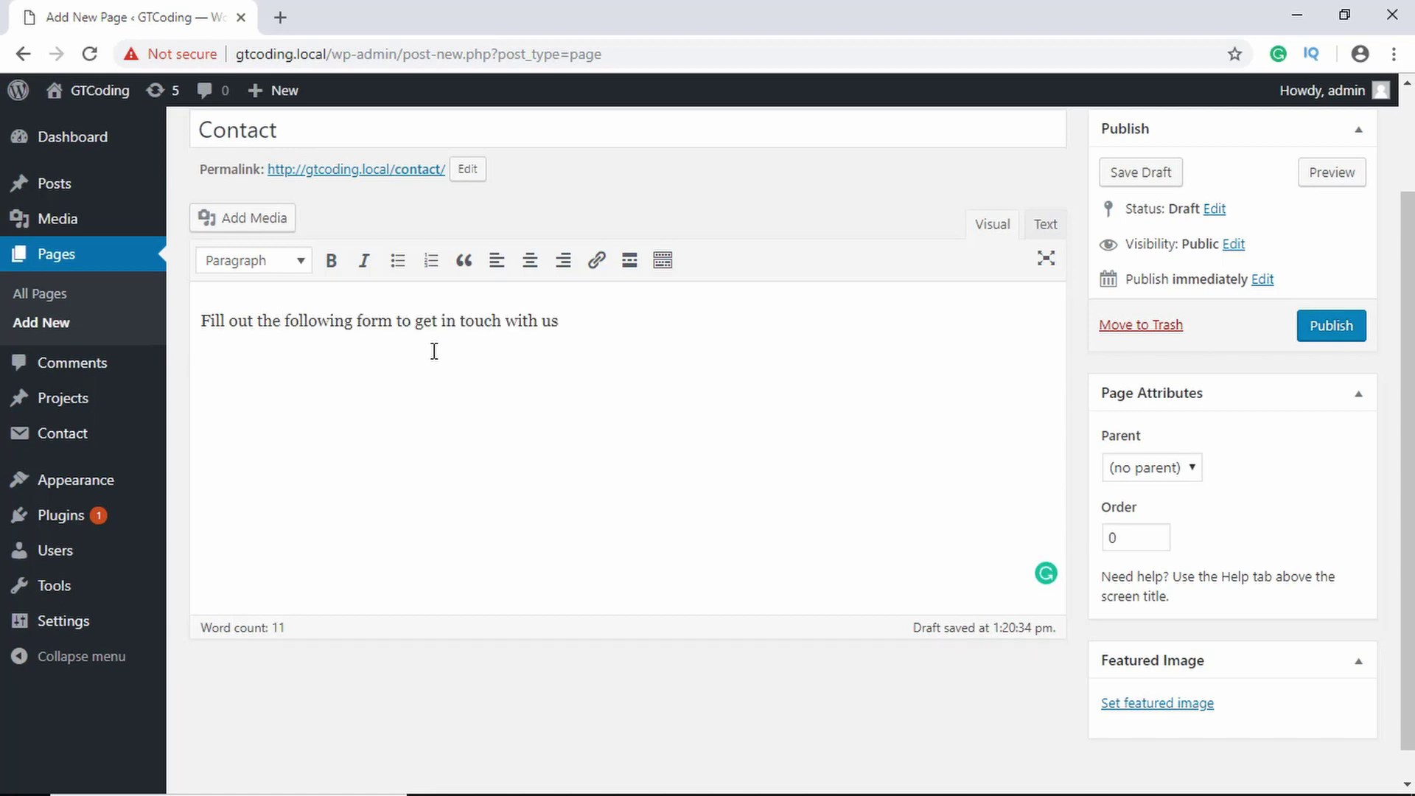
Paste the [contact-form-7 id="60" title="My Contact Form"] shortcode below and publish the page
{"action": "type", "text": "[contact-form-7 id=\"60\" title=\"My Contact Form\"]"}
{"action": "scroll", "coordinate": [628, 392], "scroll_direction": "down", "scroll_amount": 1}
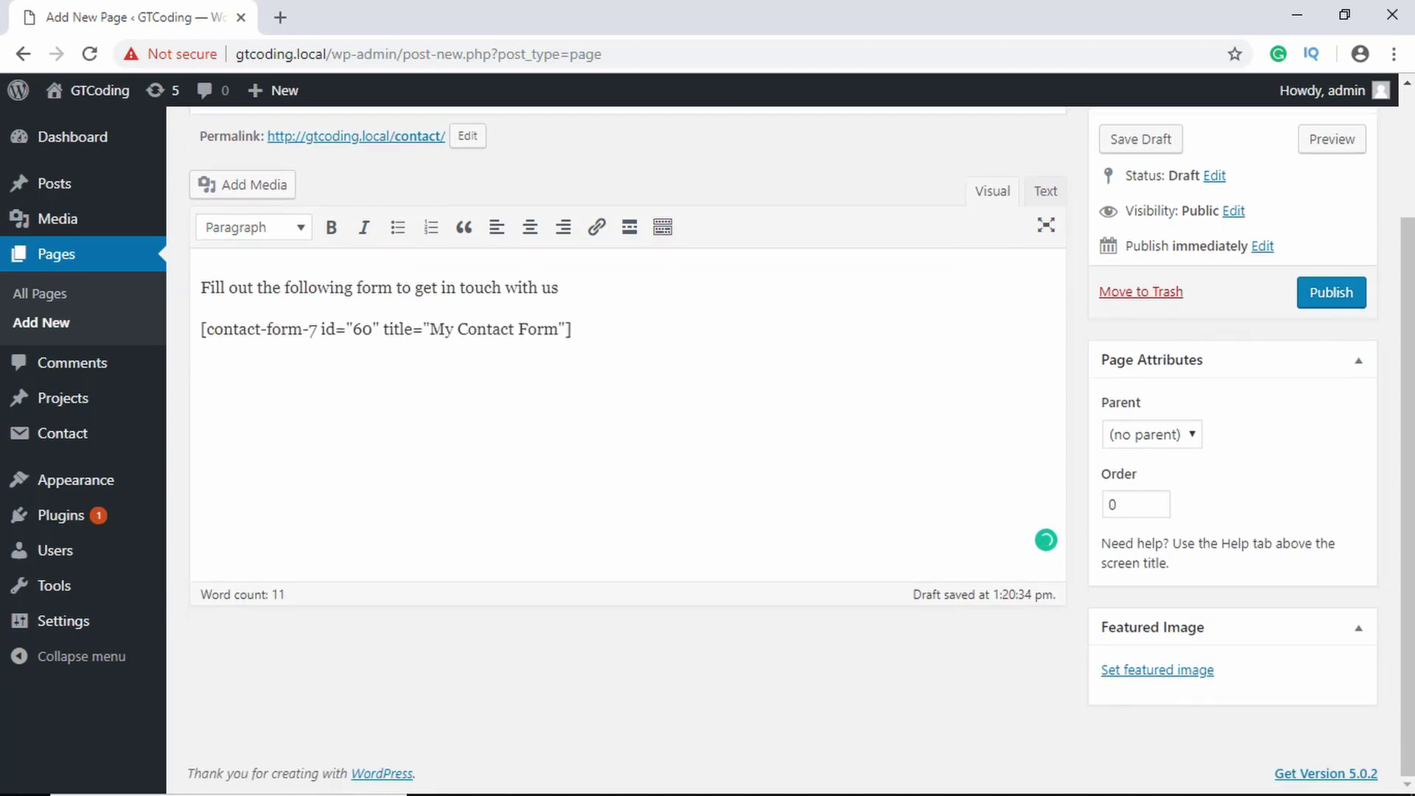
{"action": "left_click", "coordinate": [1319, 295]}
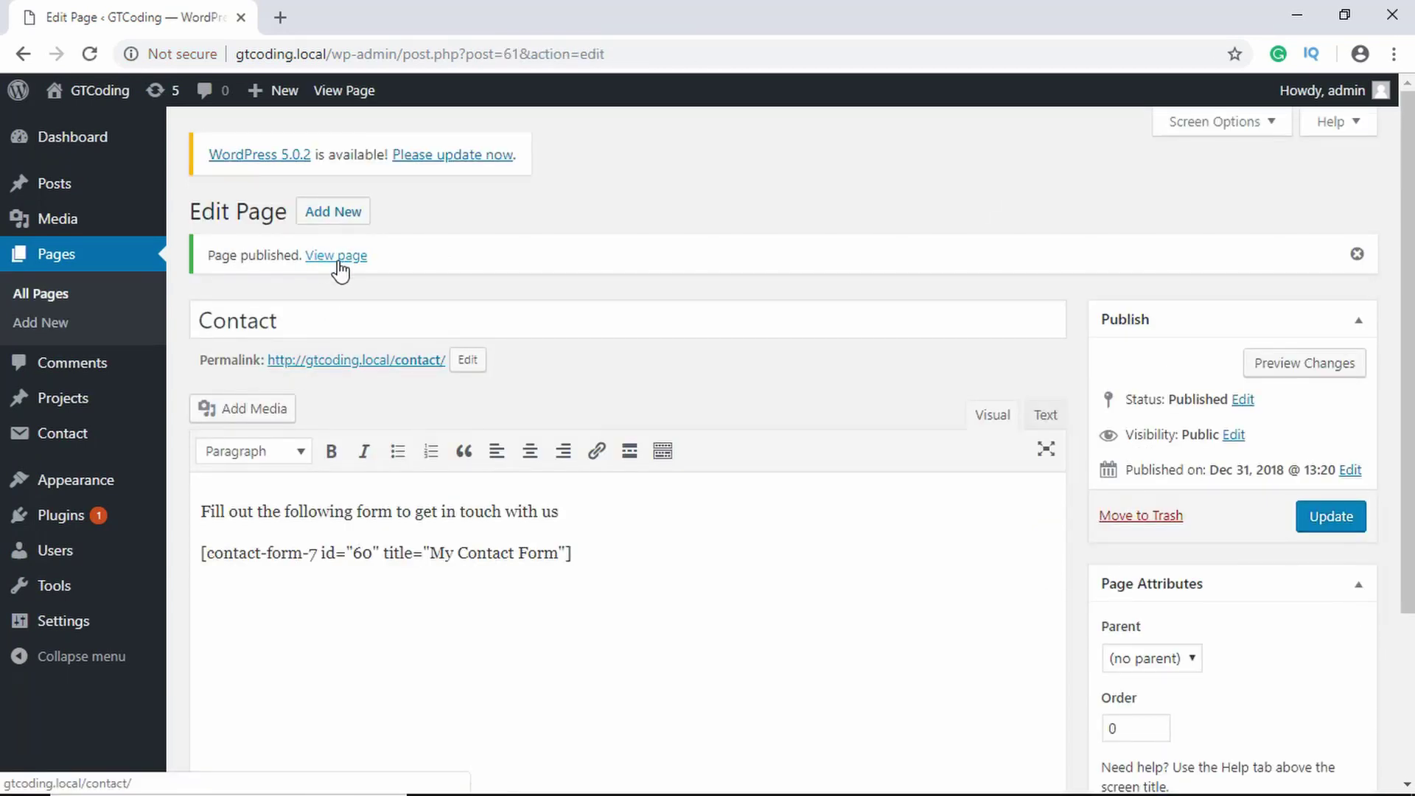
View the live Contact page's Name, Email, Subject and Message fields, then return to style.css
{"action": "middle_click", "coordinate": [346, 258]}
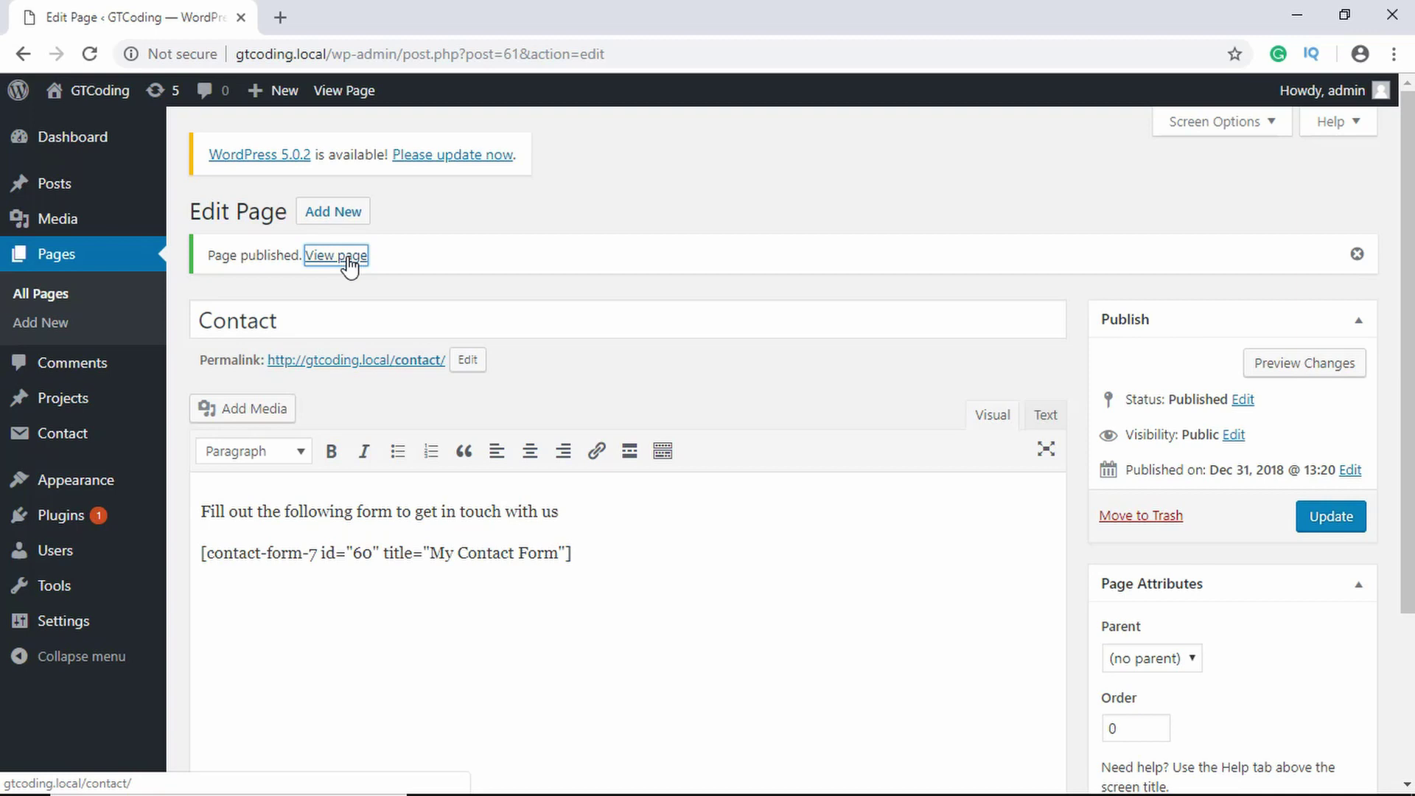
{"action": "left_click", "coordinate": [328, 10]}
{"action": "scroll", "coordinate": [49, 364], "scroll_direction": "down", "scroll_amount": 3}
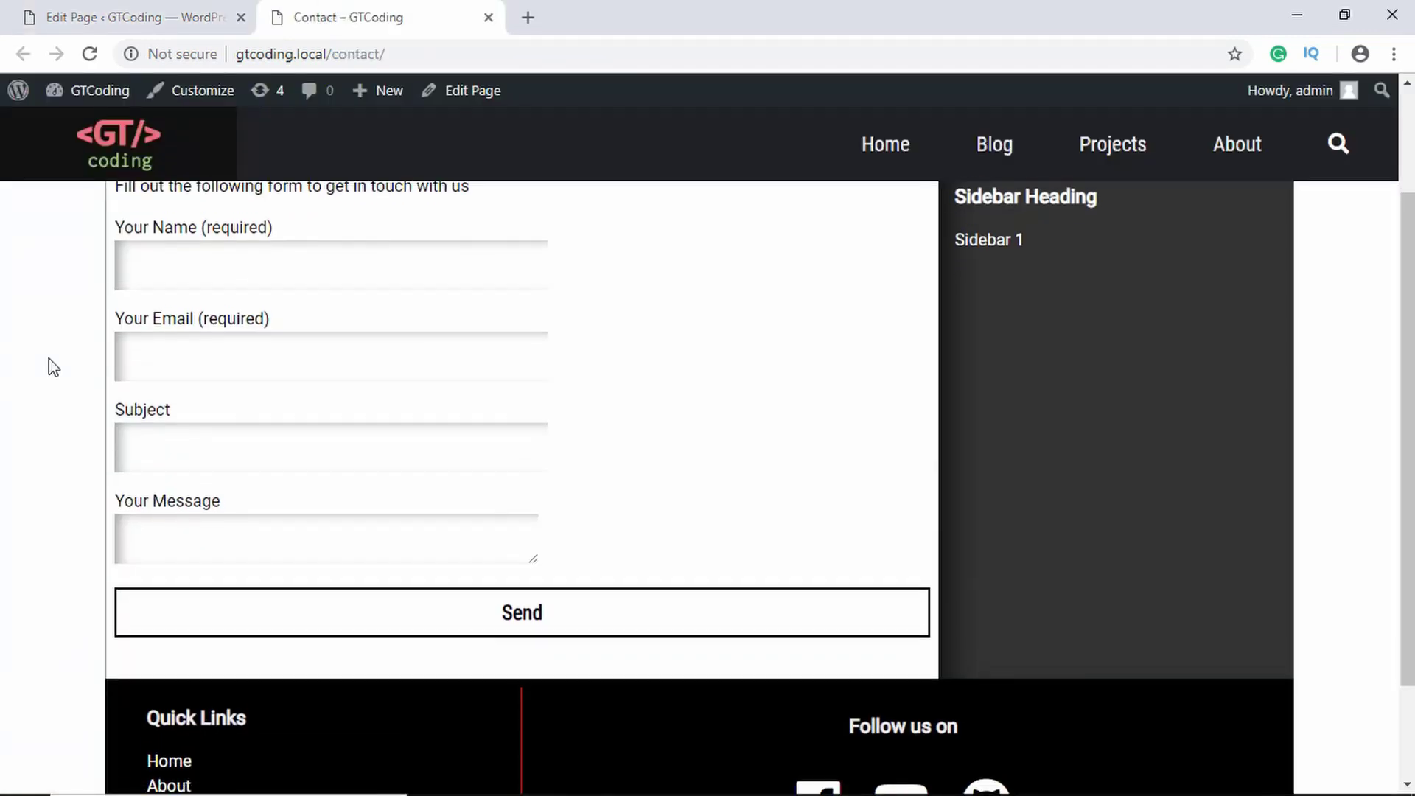
{"action": "scroll", "coordinate": [48, 364], "scroll_direction": "up", "scroll_amount": 3}
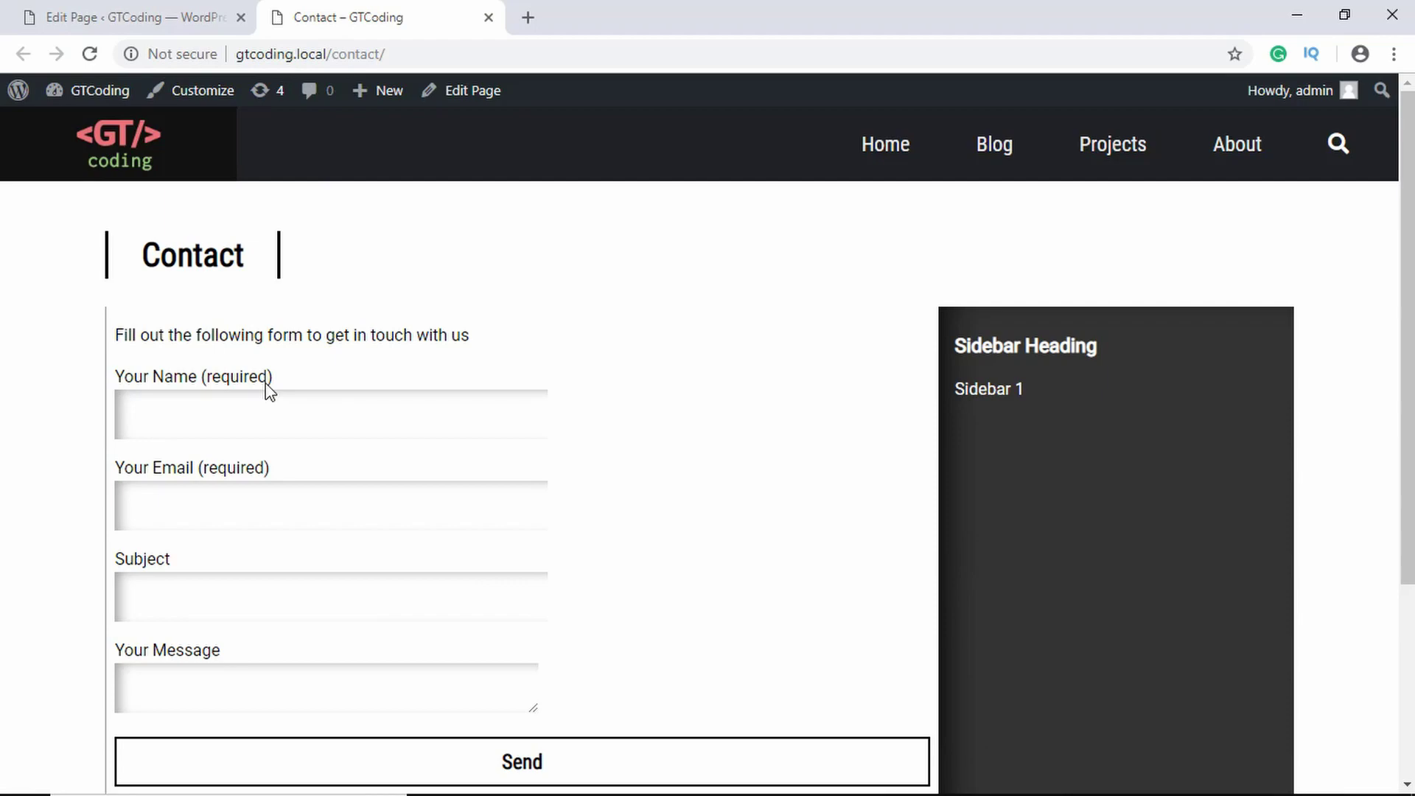
{"action": "key", "text": "alt+Tab"}
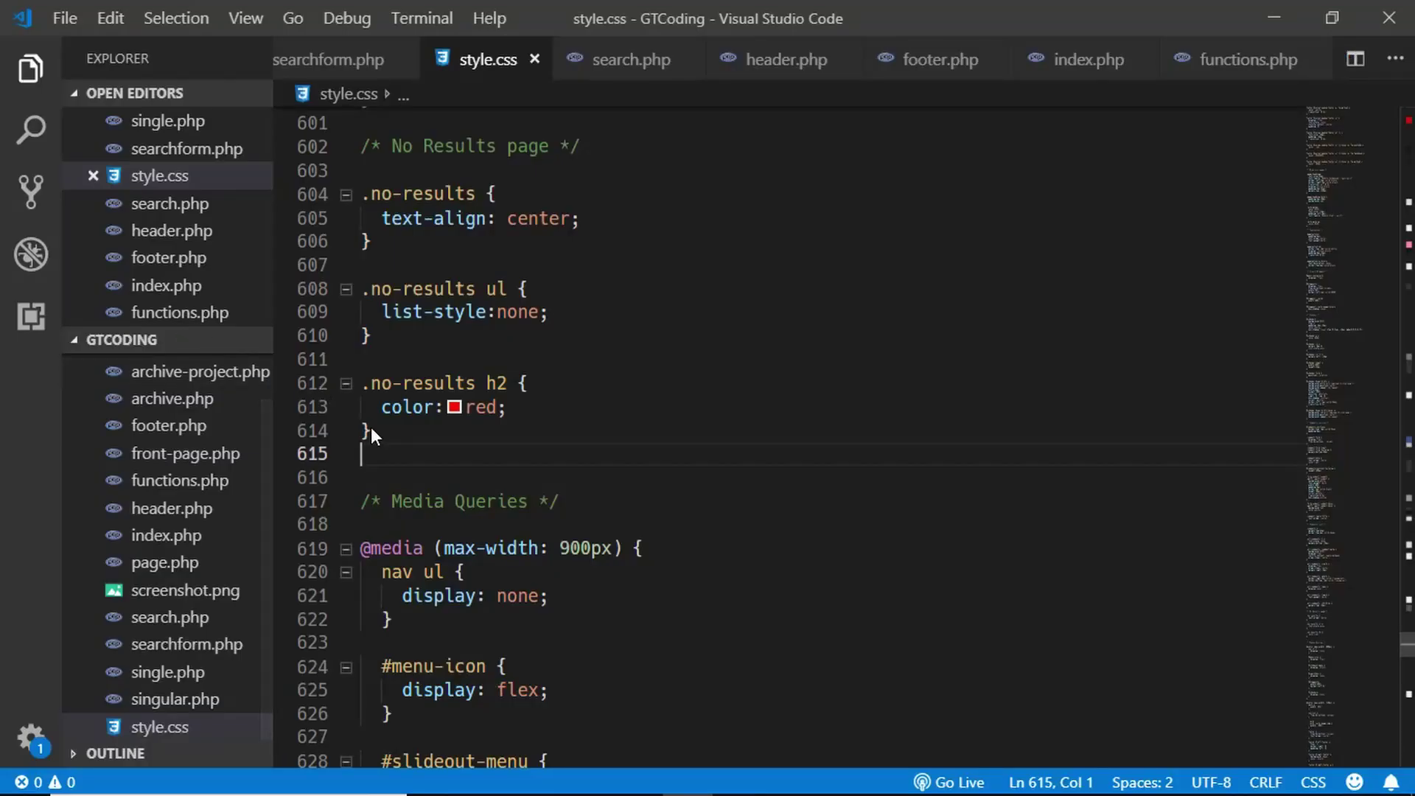
Add a '/* Contact Form */' comment after the .no-results h2 rule in style.css and save
{"action": "key", "text": "Return"}
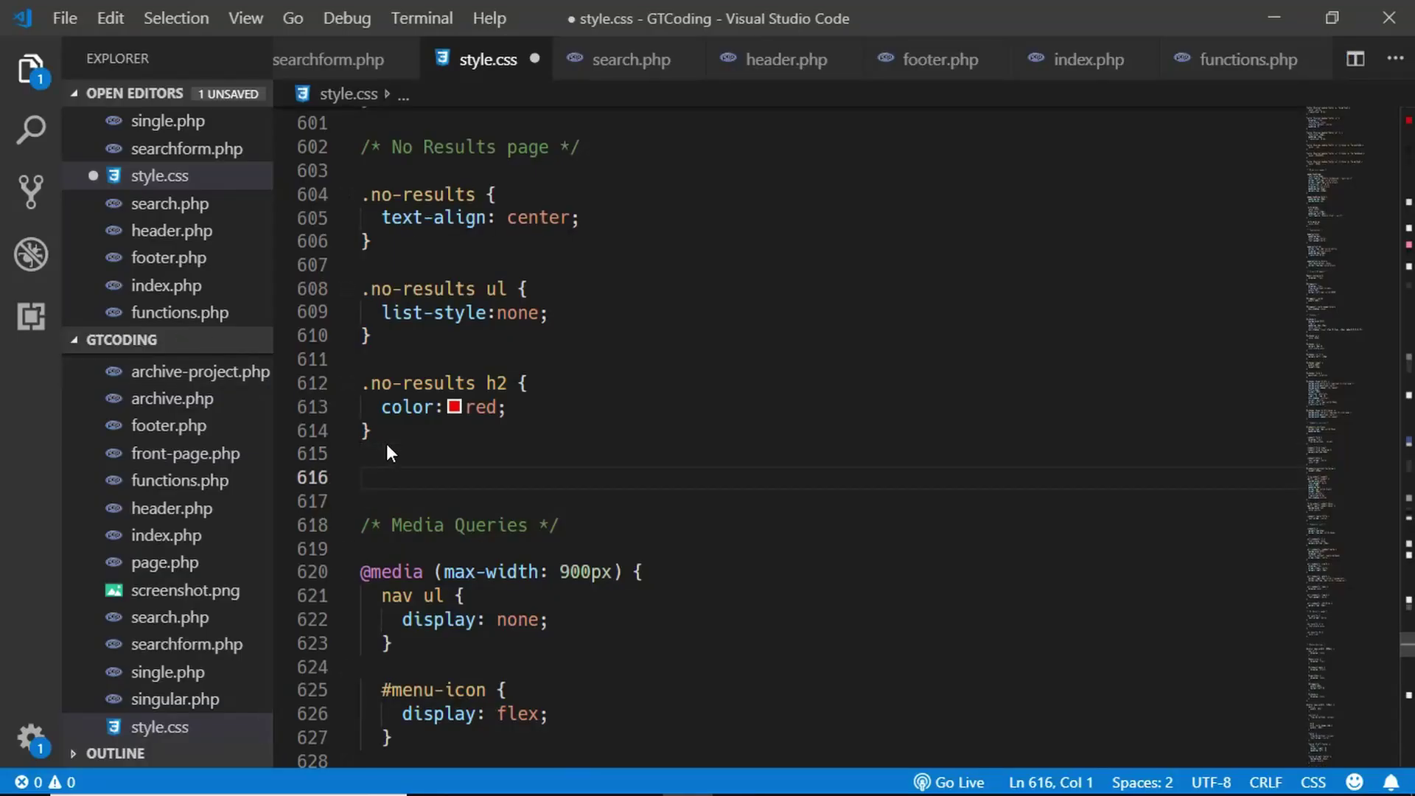
{"action": "type", "text": "Contact Form"}
{"action": "key", "text": "End"}
{"action": "key", "text": "Return"}
{"action": "key", "text": "ctrl+s"}
{"action": "scroll", "coordinate": [593, 545], "scroll_direction": "down", "scroll_amount": 3}
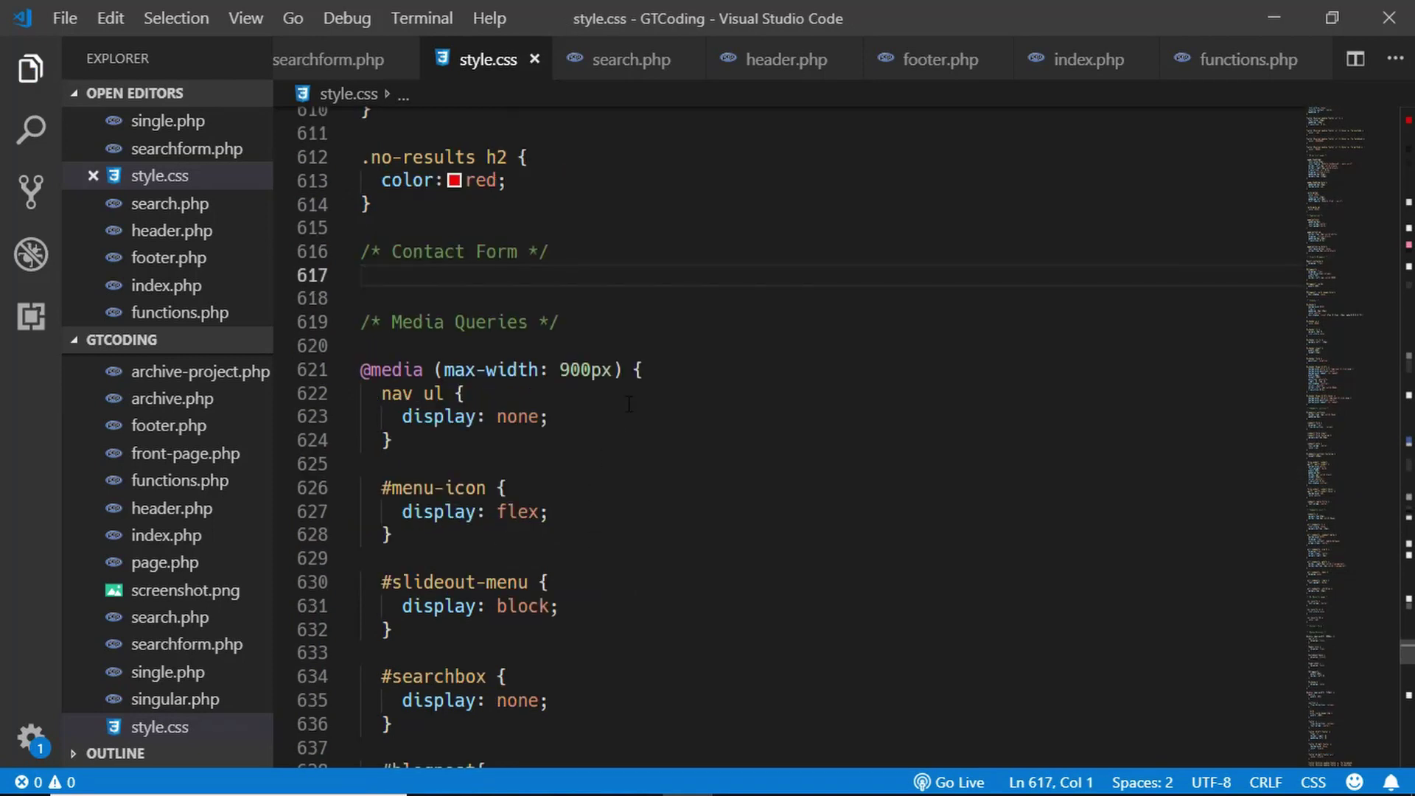
Inspect the contact form's Name field in Chrome DevTools to read its wpcf7 classes
{"action": "key", "text": "alt+Tab"}
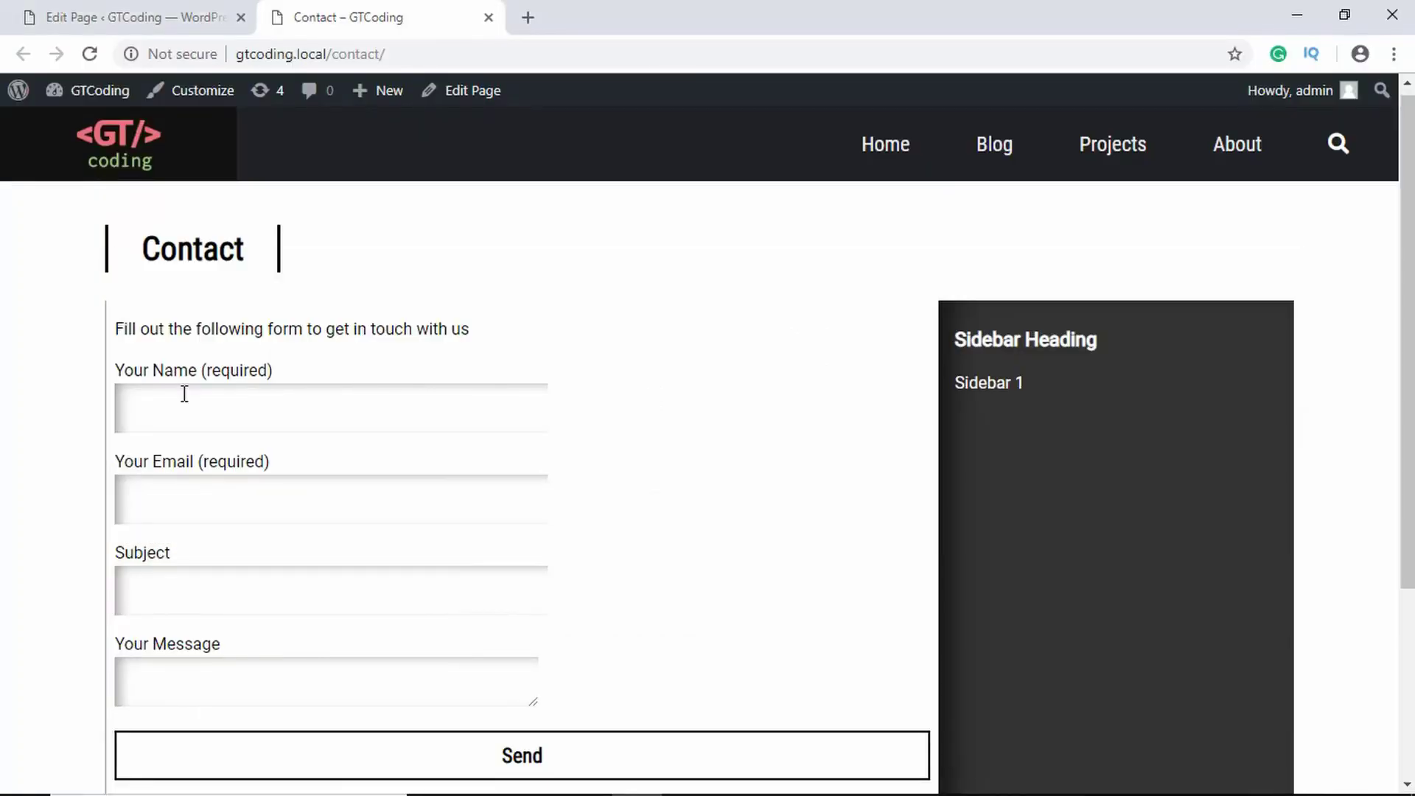
{"action": "right_click", "coordinate": [184, 394]}
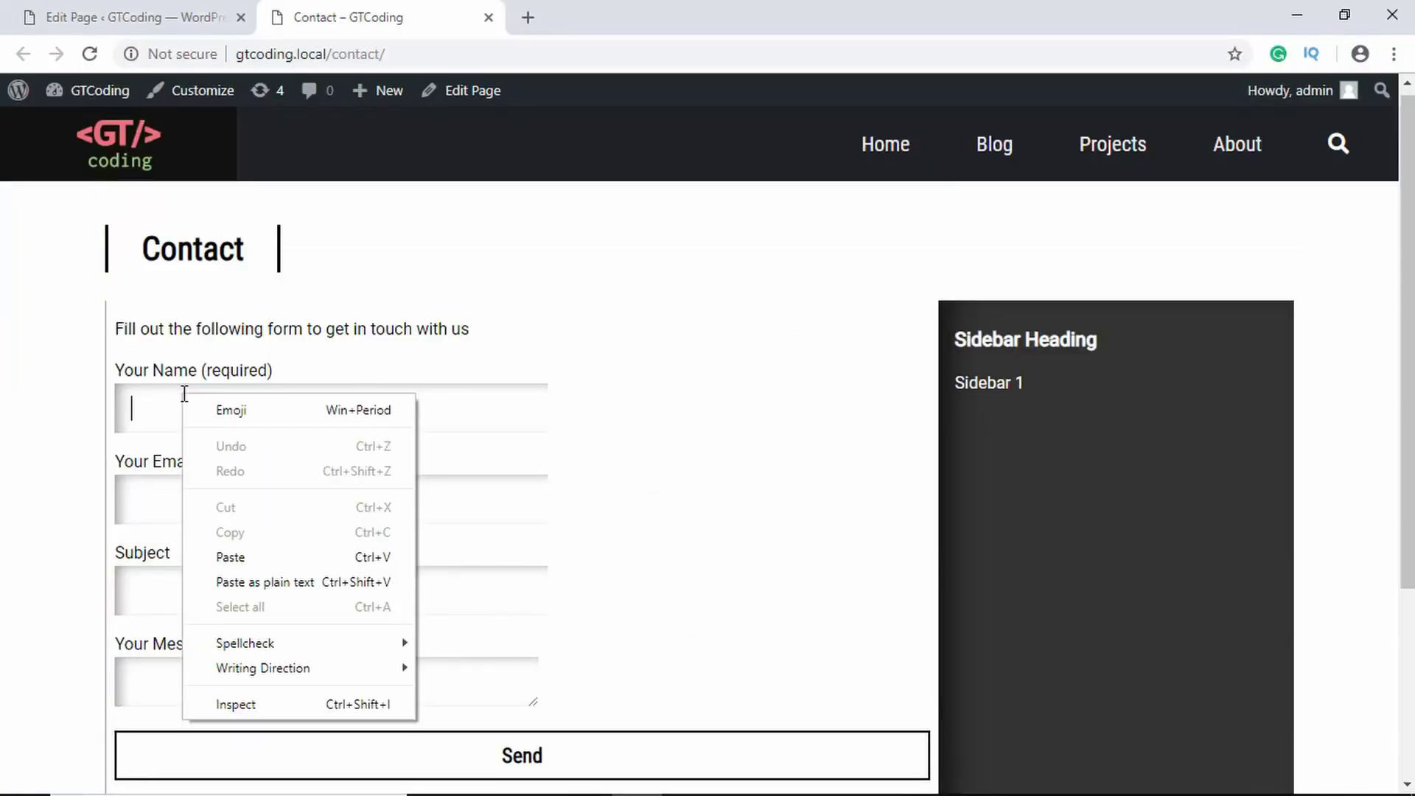
{"action": "left_click", "coordinate": [321, 704]}
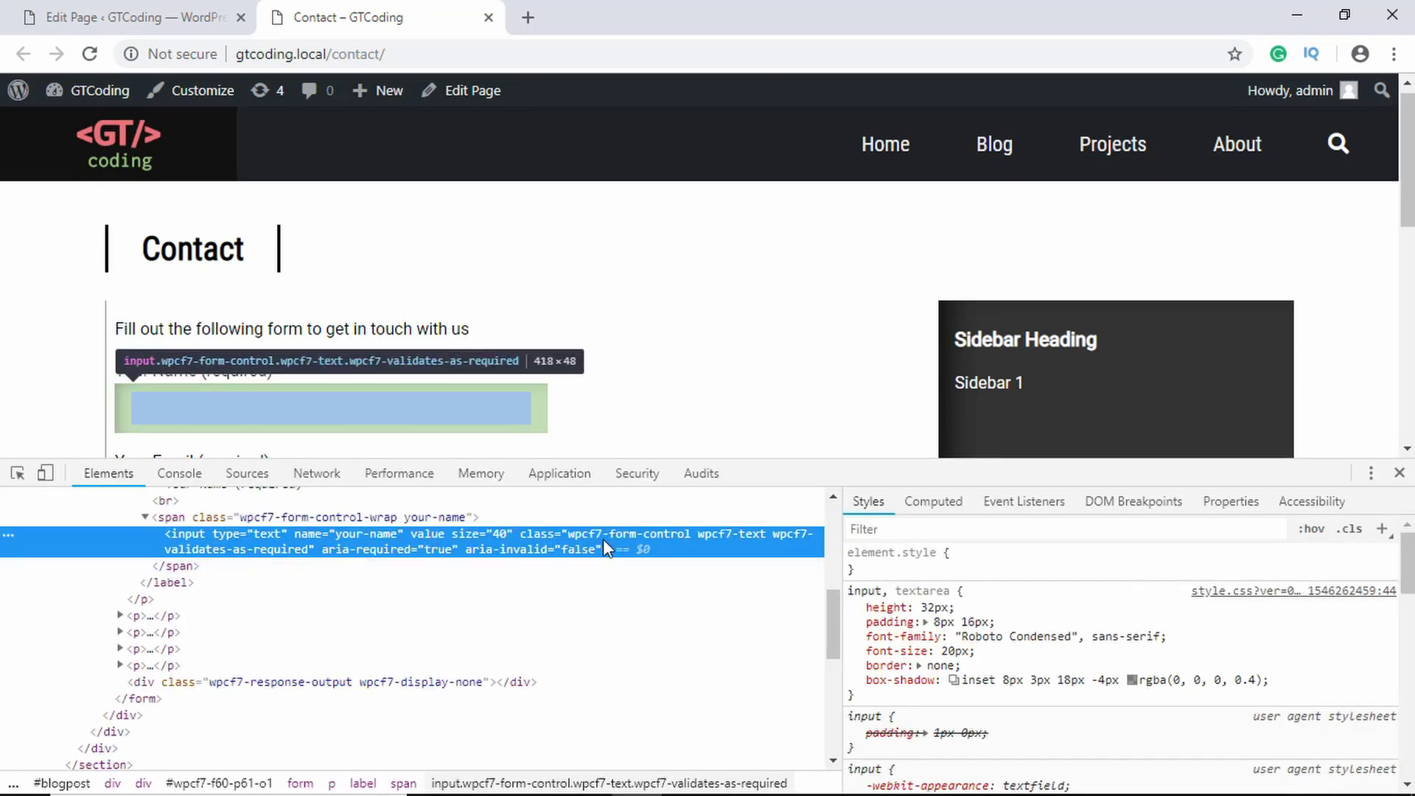
{"action": "key", "text": "alt+Tab"}
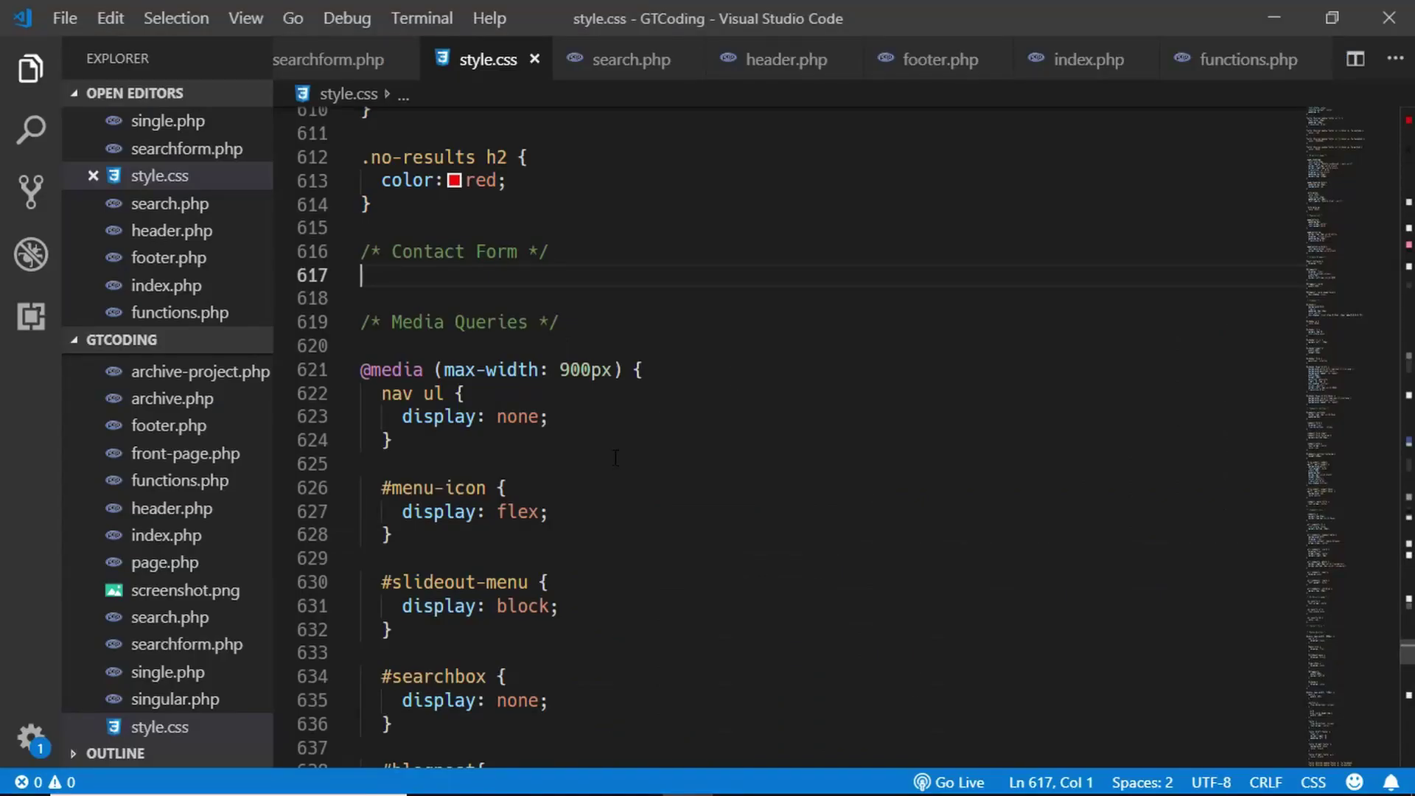
Start a '.wpcf7 input, .wpcf7 textarea' rule under the Contact Form comment
{"action": "key", "text": "Return"}
{"action": "type", "text": ".wpcf7"}
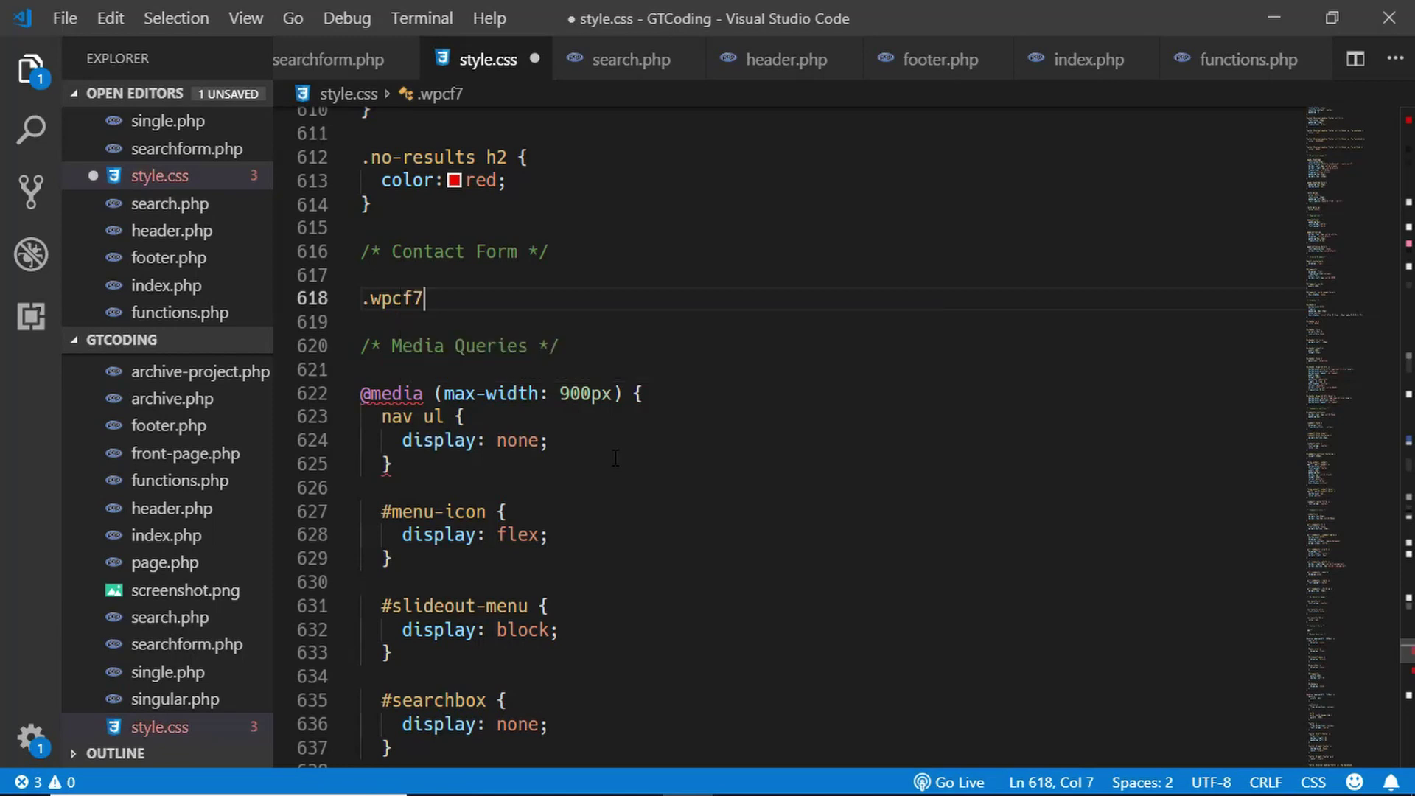
{"action": "type", "text": " input."}
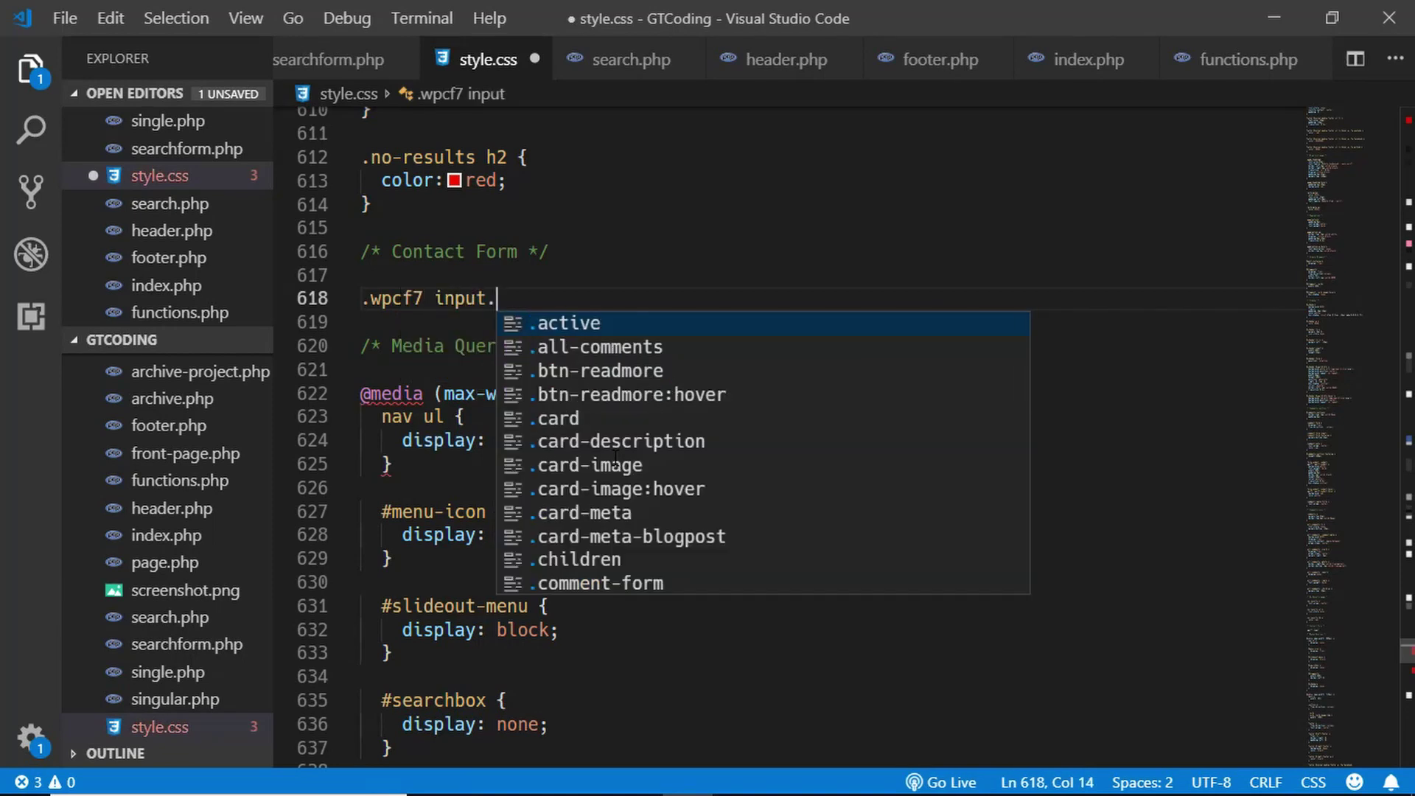
{"action": "key", "text": "BackSpace"}
{"action": "type", "text": ","}
{"action": "key", "text": "Return"}
{"action": "type", "text": ".wpc"}
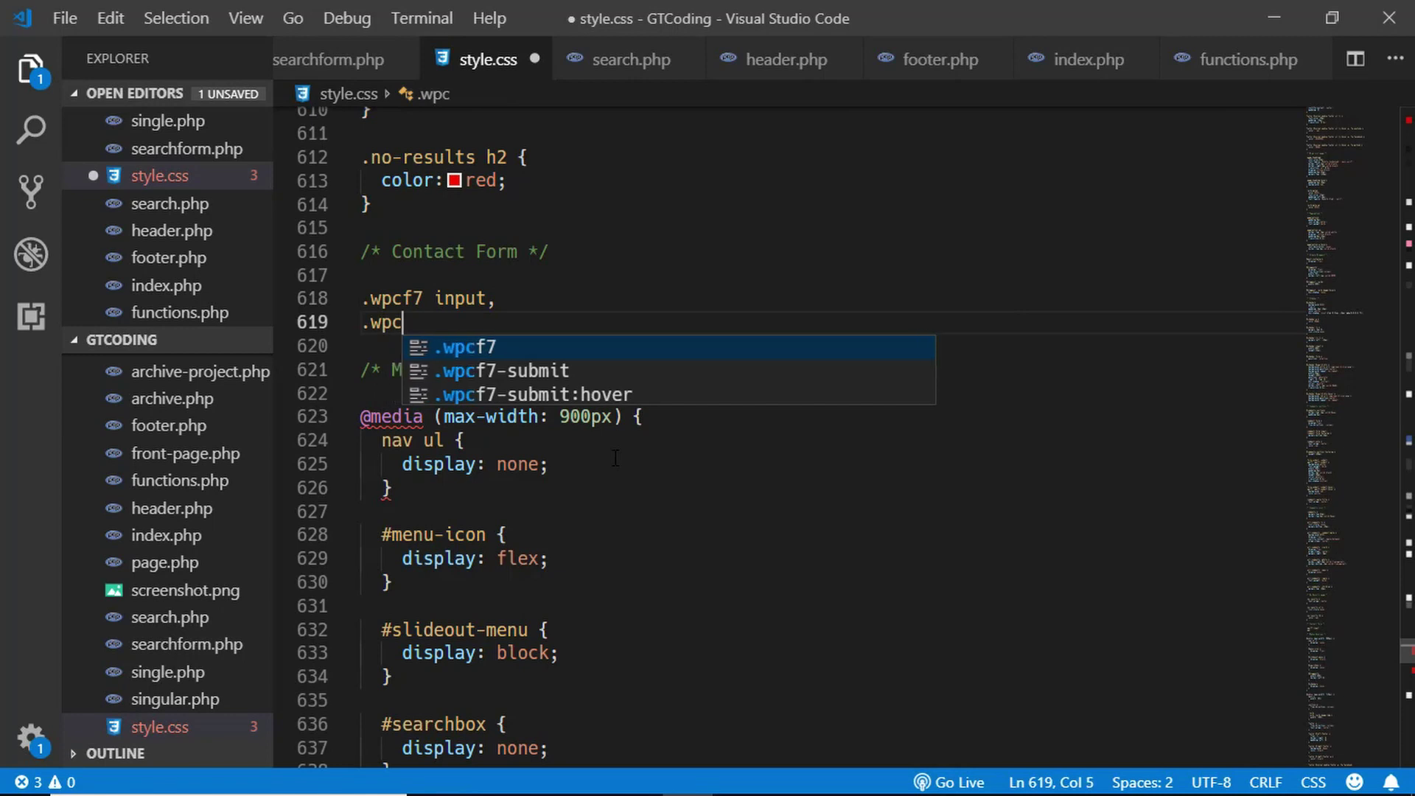
{"action": "type", "text": "f7 texta"}
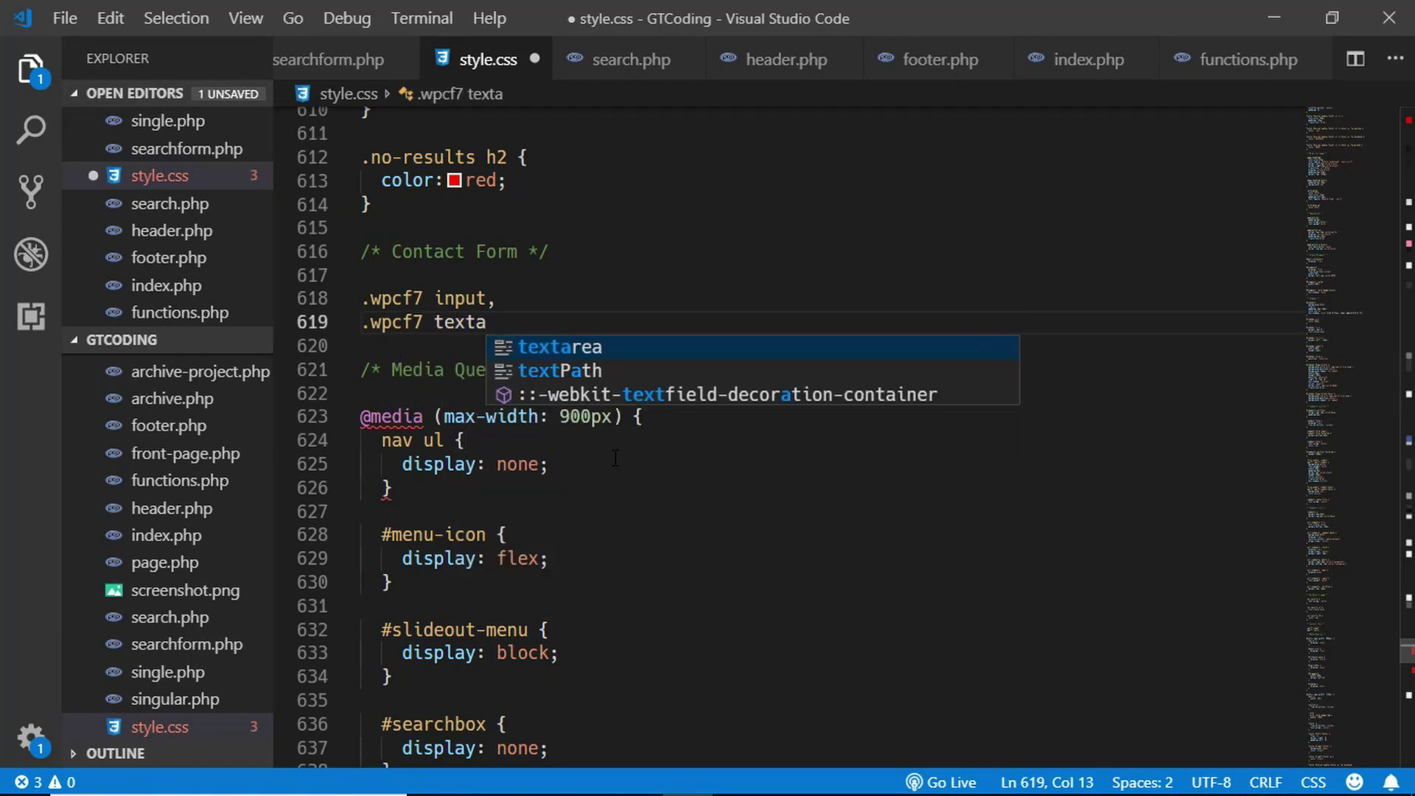
{"action": "type", "text": "rea {"}
{"action": "key", "text": "Return"}
Give that rule box-sizing:border-box, width 100%, margin 0, padding 0 16px and height 42px
{"action": "type", "text": "box-sizin"}
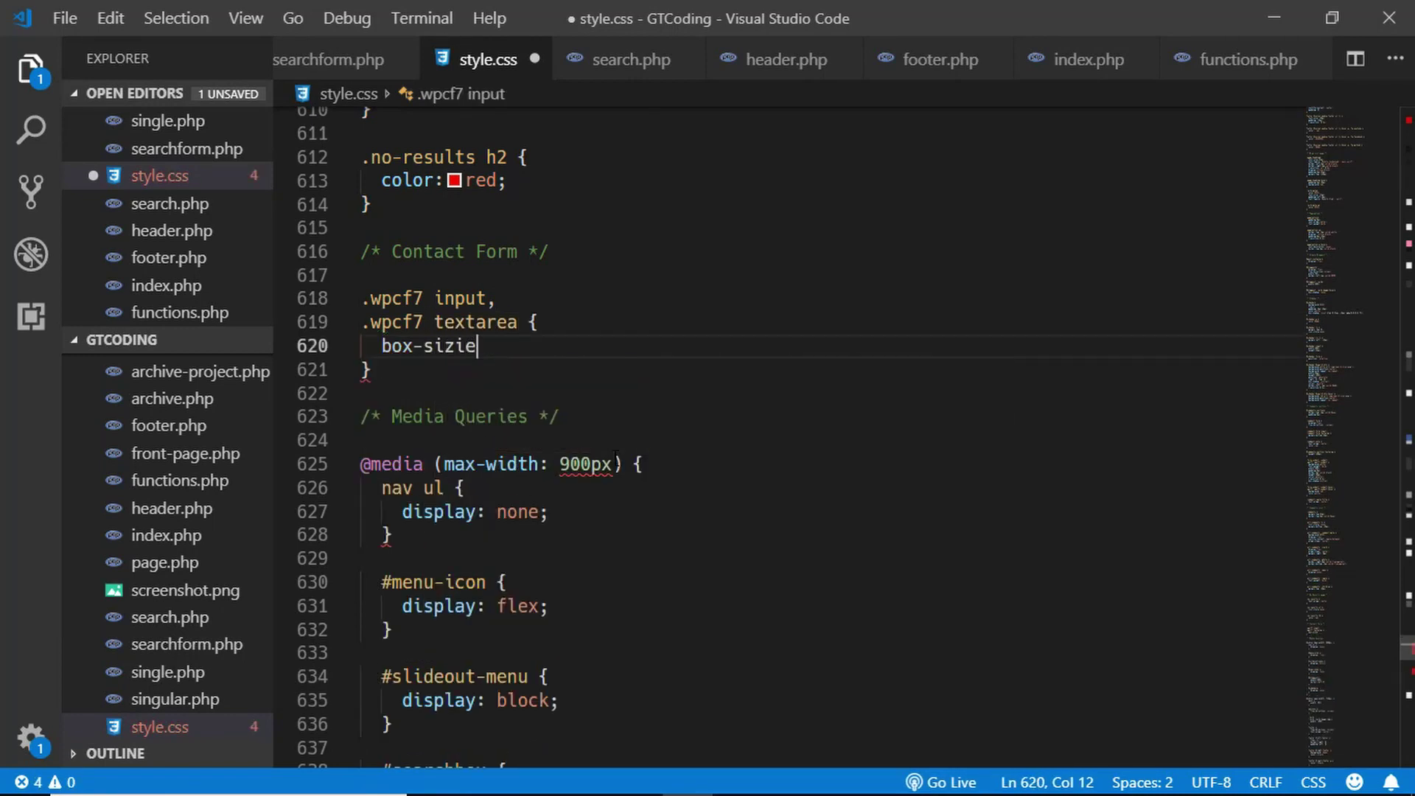
{"action": "key", "text": "BackSpace"}
{"action": "type", "text": "ing:border-box;"}
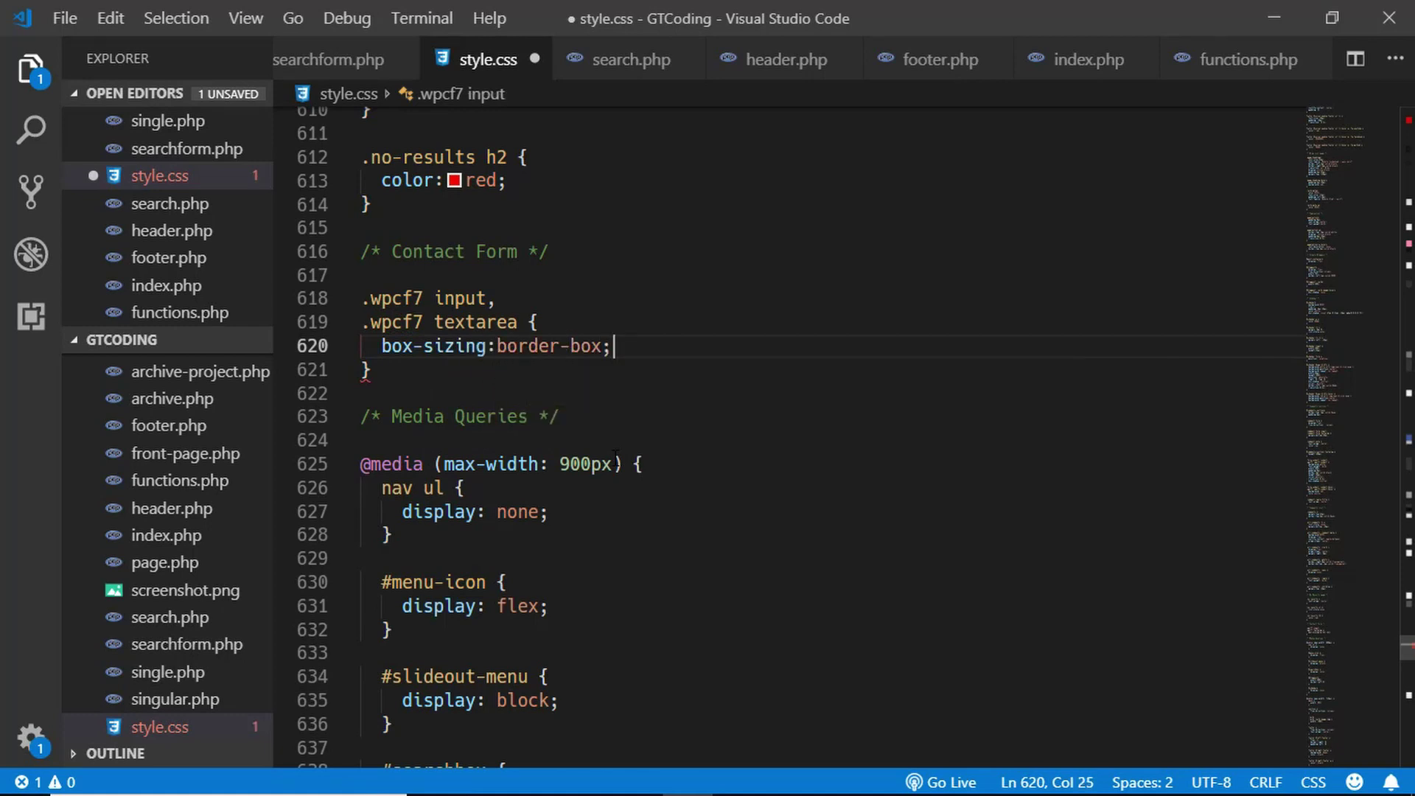
{"action": "key", "text": "Return"}
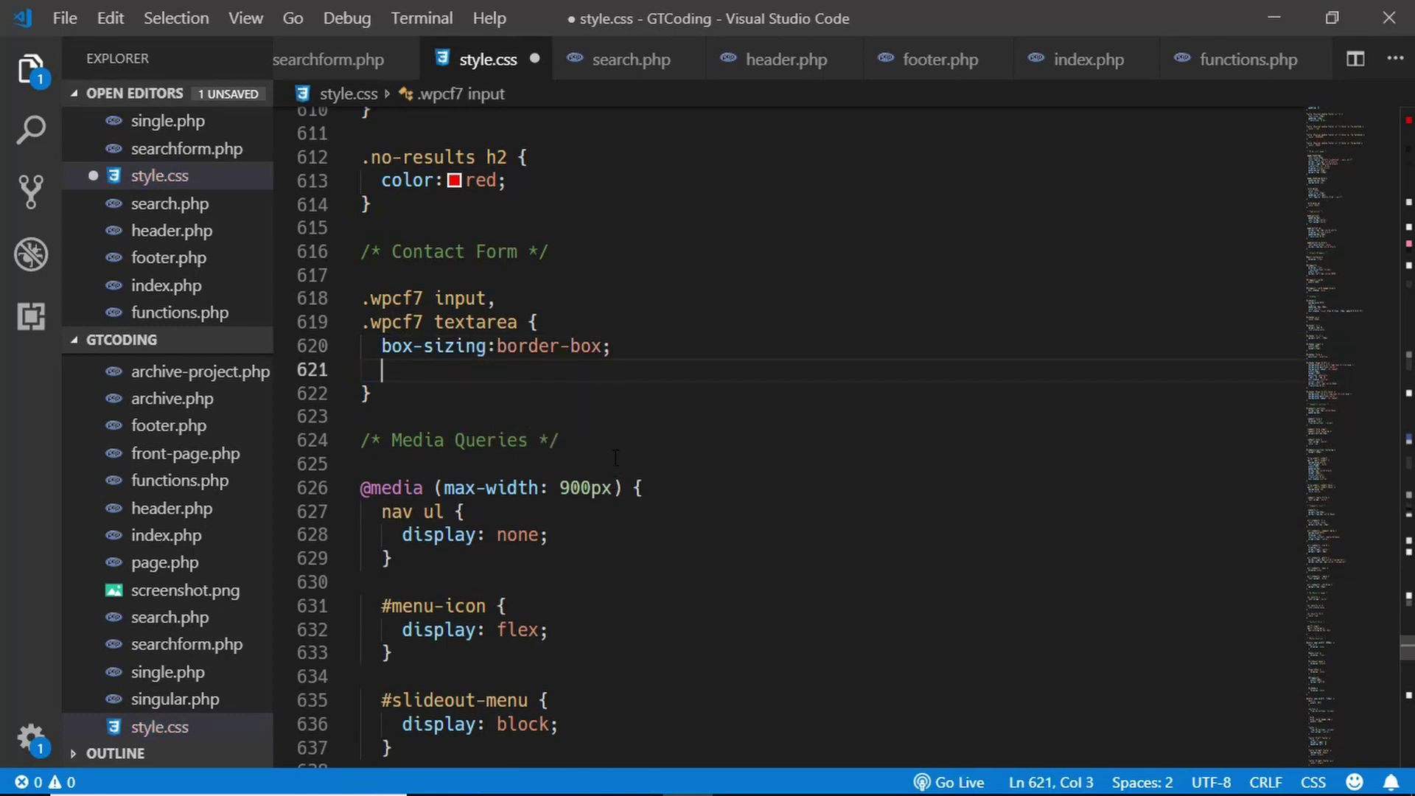
{"action": "type", "text": "widht"}
{"action": "key", "text": "Return"}
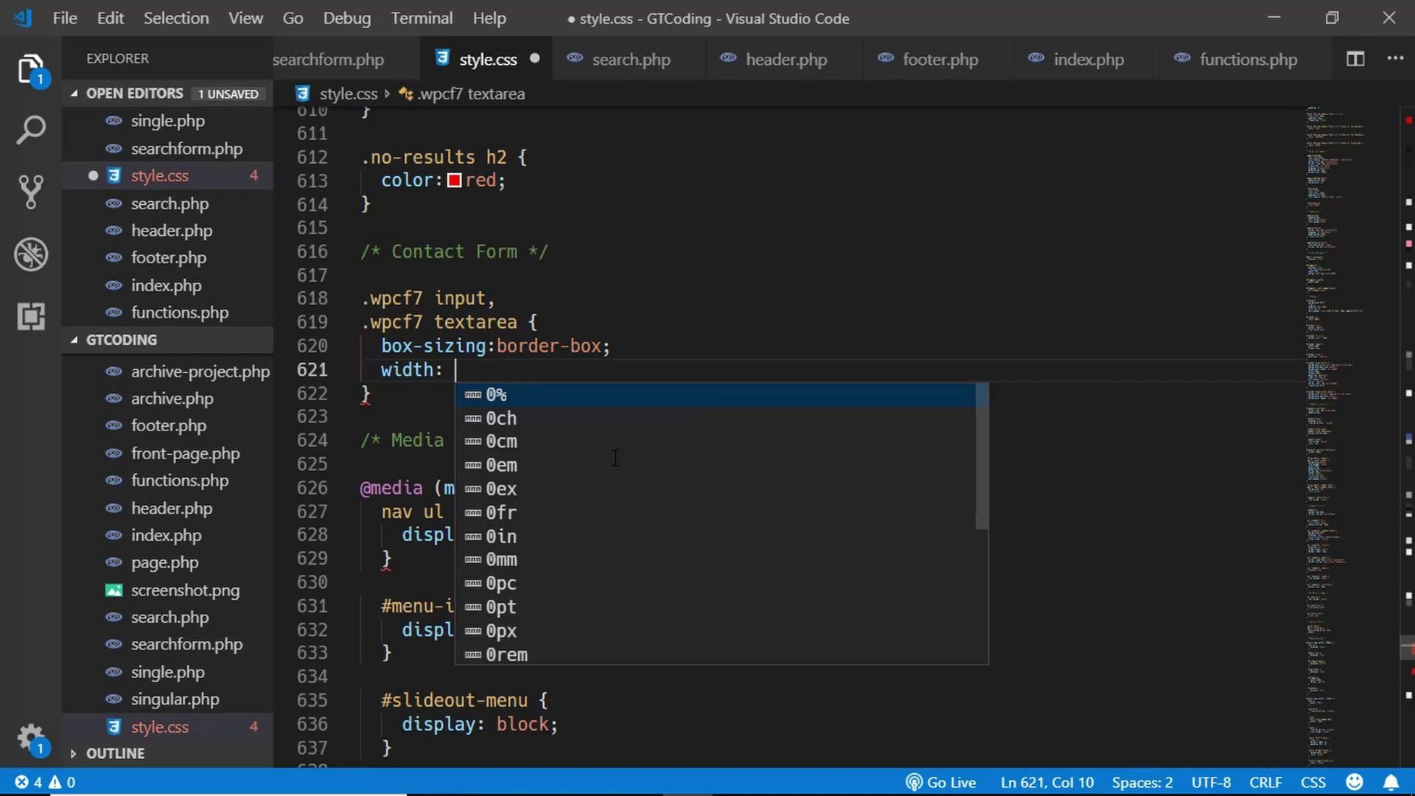
{"action": "type", "text": "100%;"}
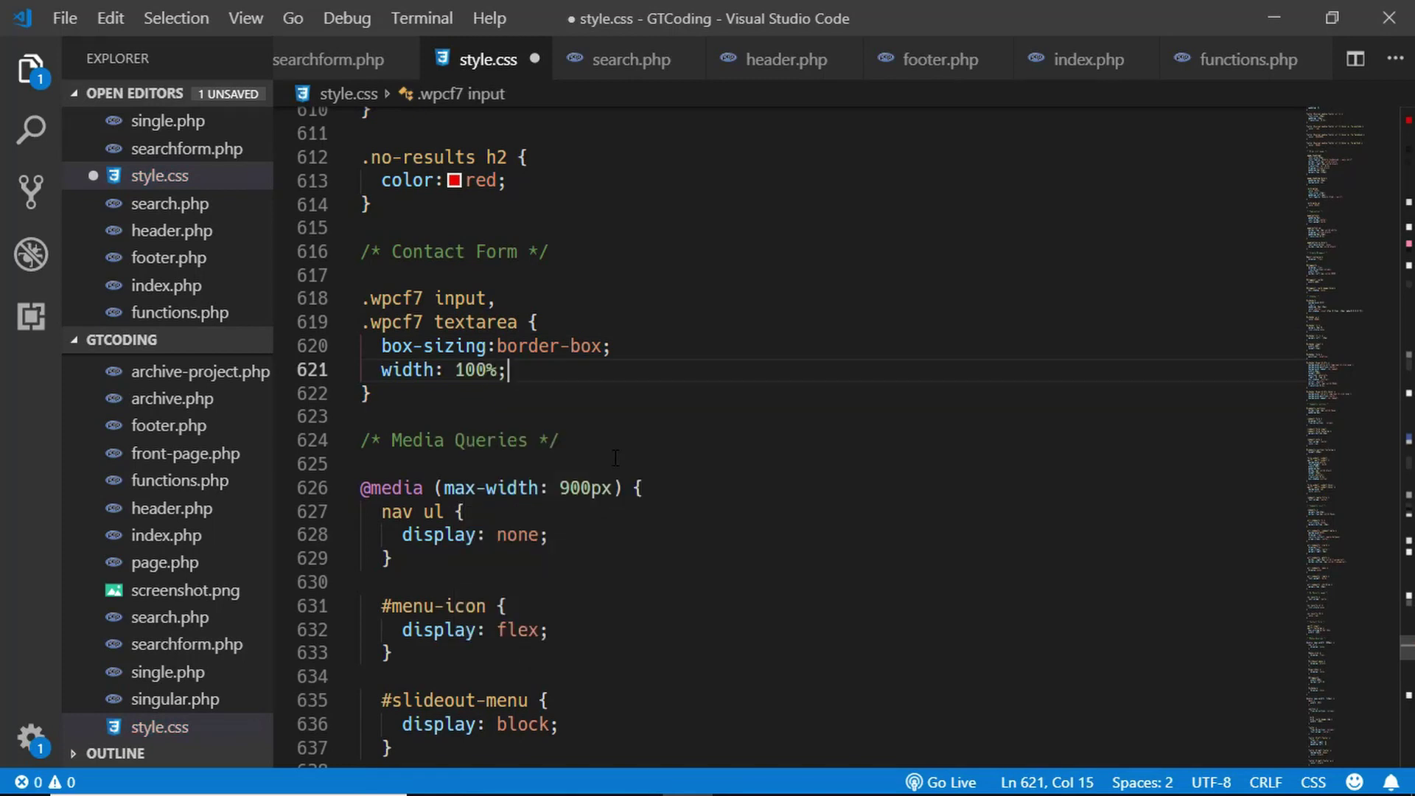
{"action": "key", "text": "Return"}
{"action": "type", "text": "margin:0;"}
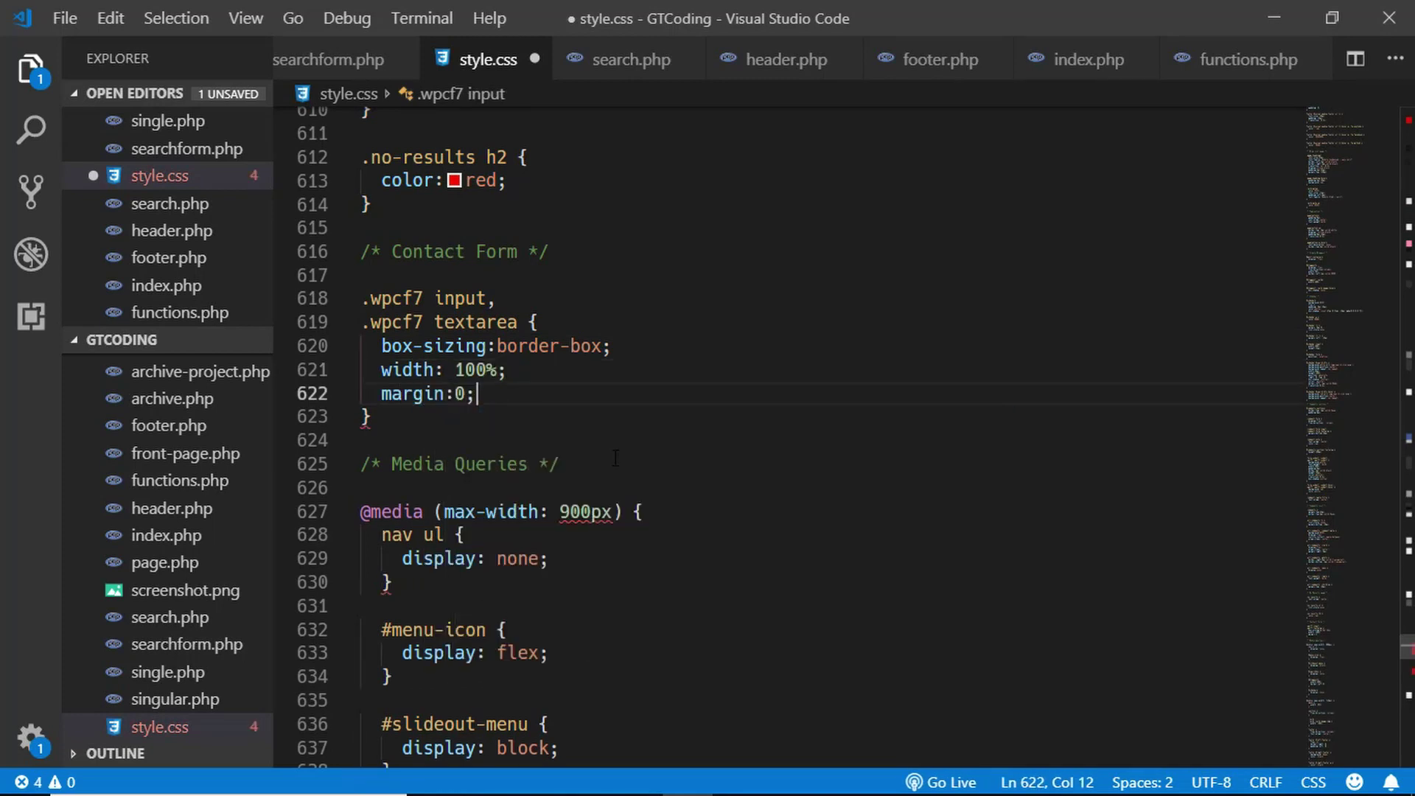
{"action": "key", "text": "Return"}
{"action": "type", "text": "padding"}
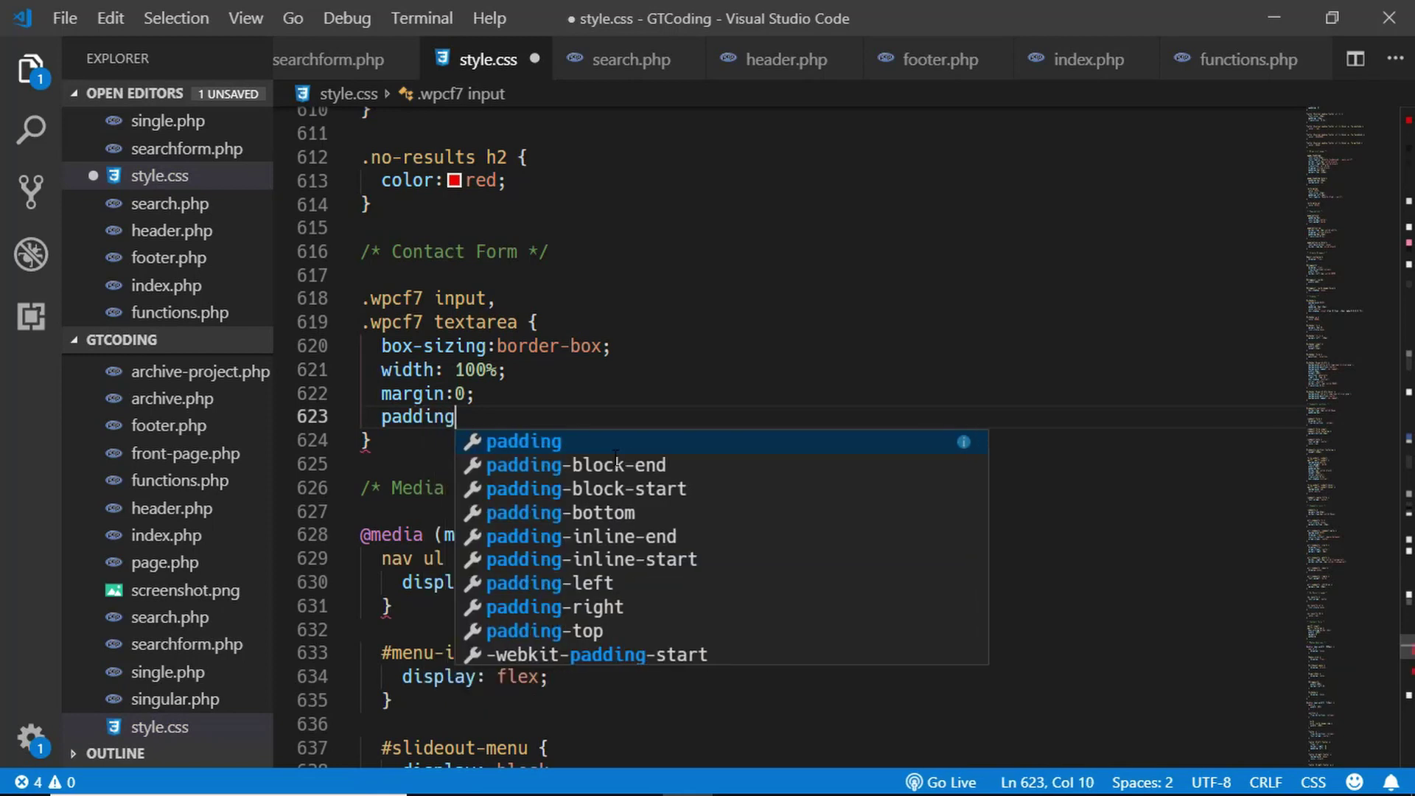
{"action": "type", "text": ":0 16px;"}
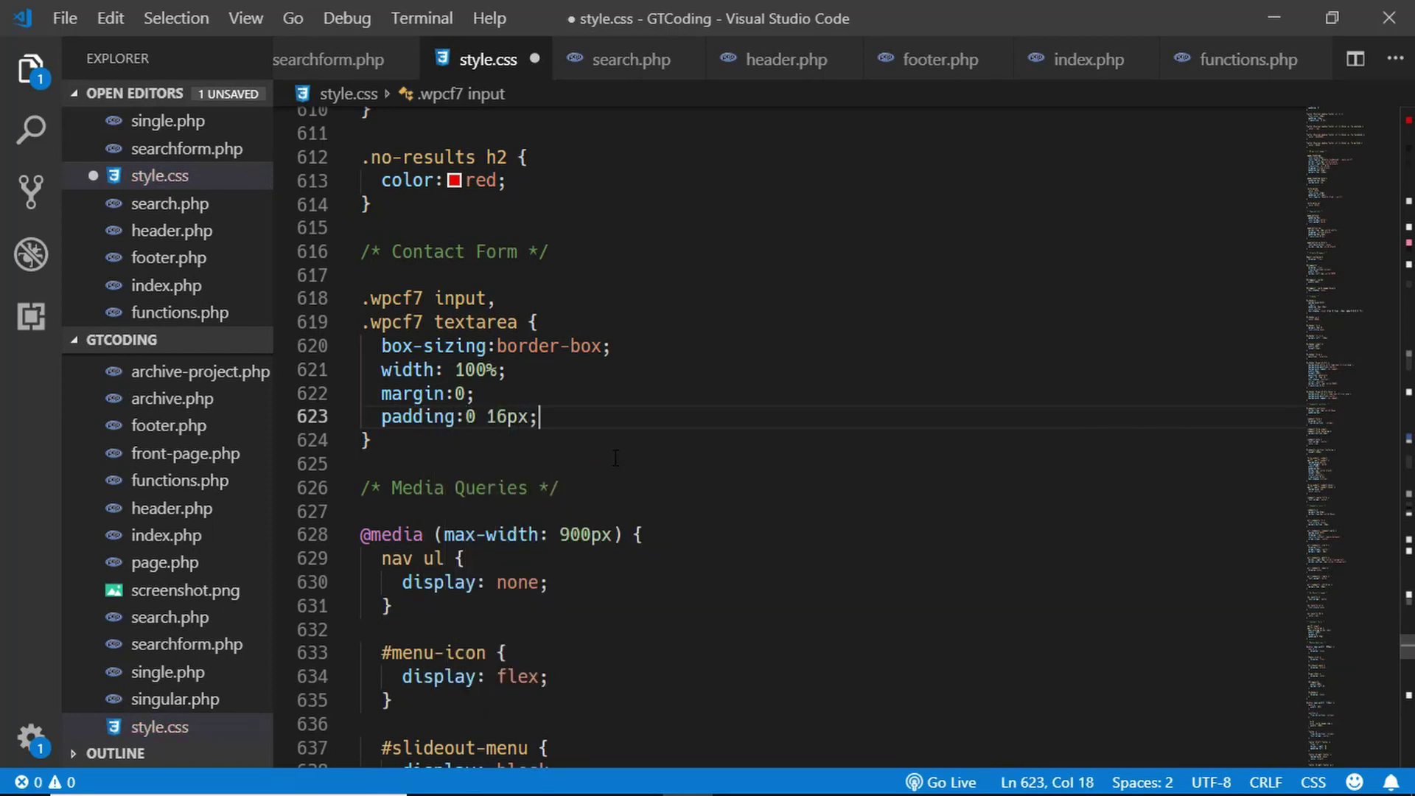
{"action": "key", "text": "Return"}
{"action": "type", "text": "hei"}
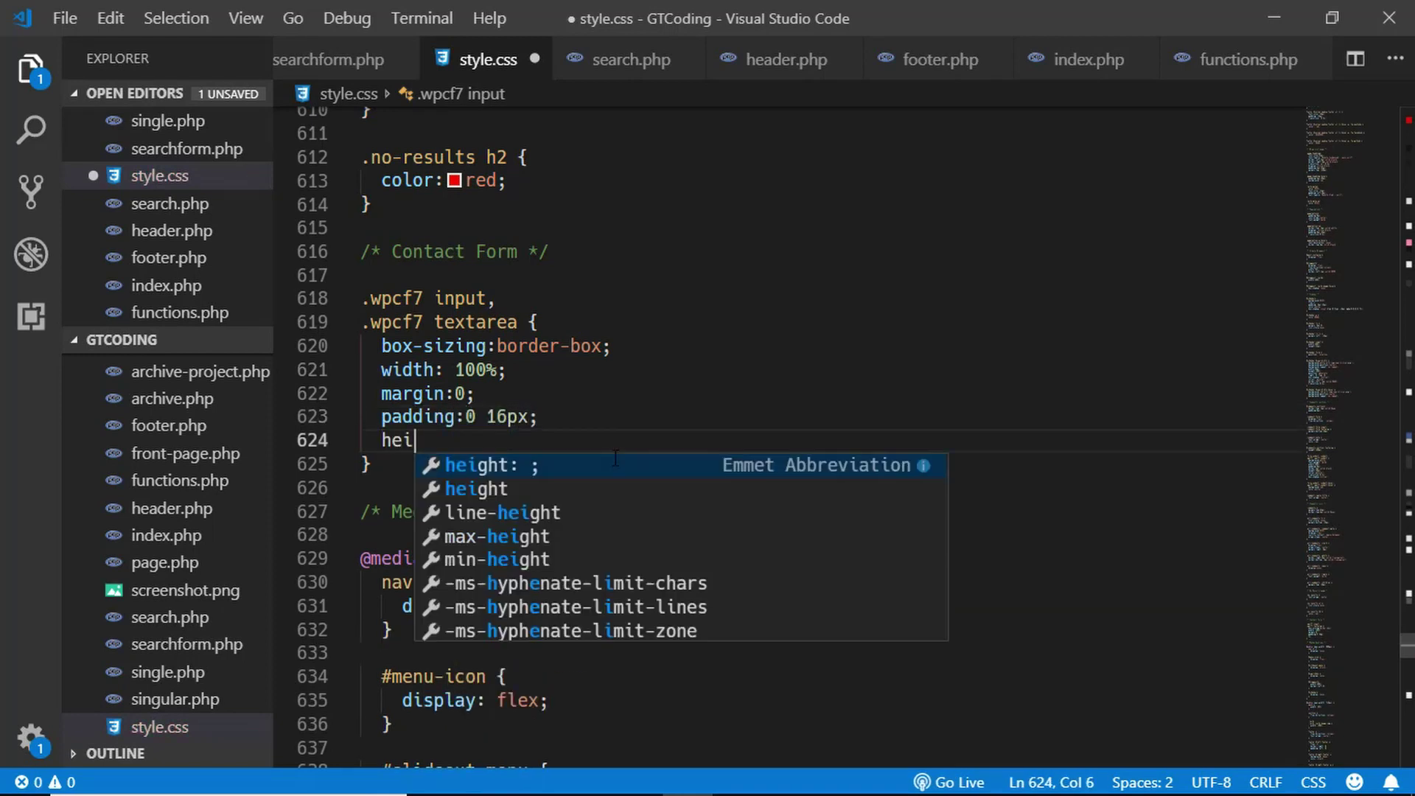
{"action": "type", "text": "ght:42px;"}
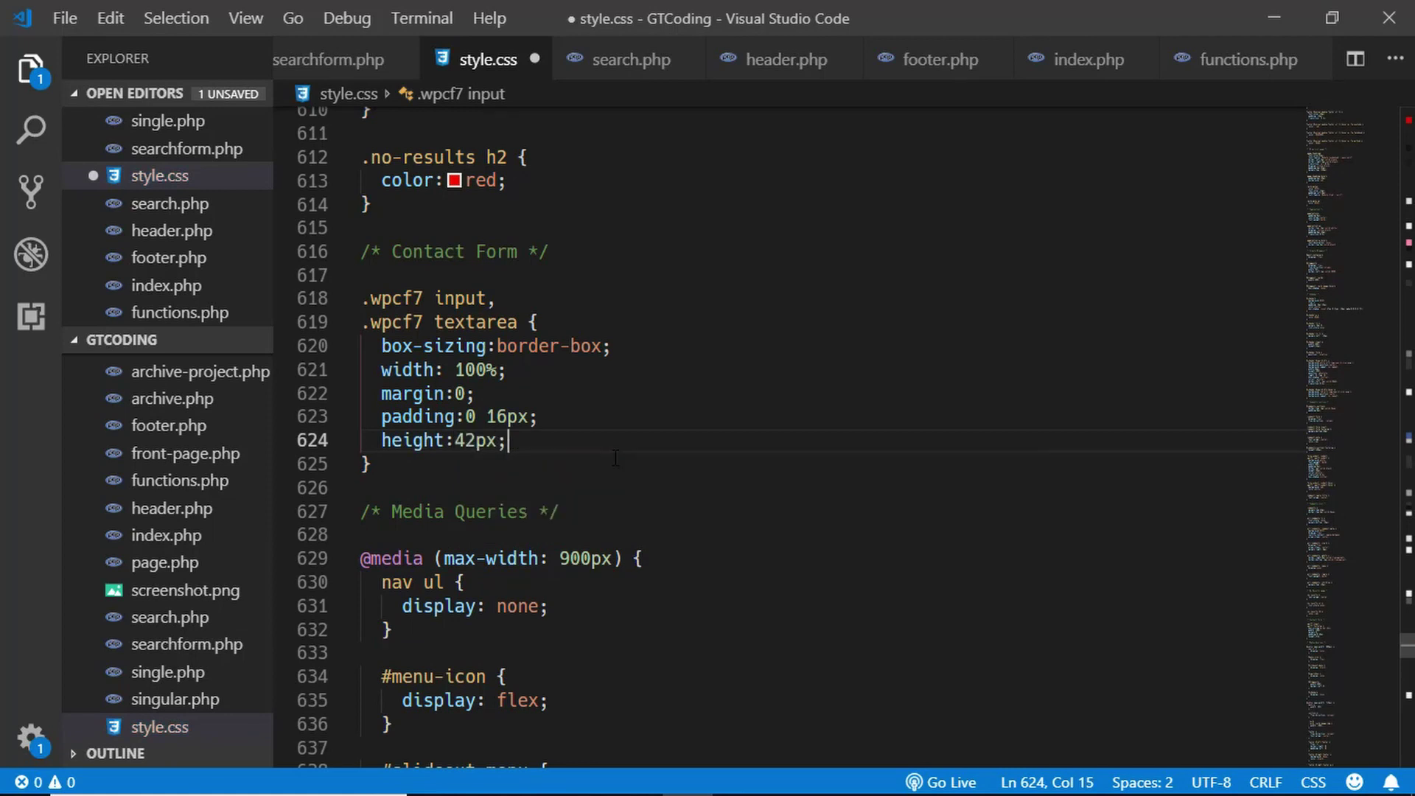
Add a '.wpcf7 textarea' rule with height:100px and save style.css
{"action": "left_click", "coordinate": [417, 472]}
{"action": "key", "text": "Return"}
{"action": "key", "text": "Return"}
{"action": "type", "text": "."}
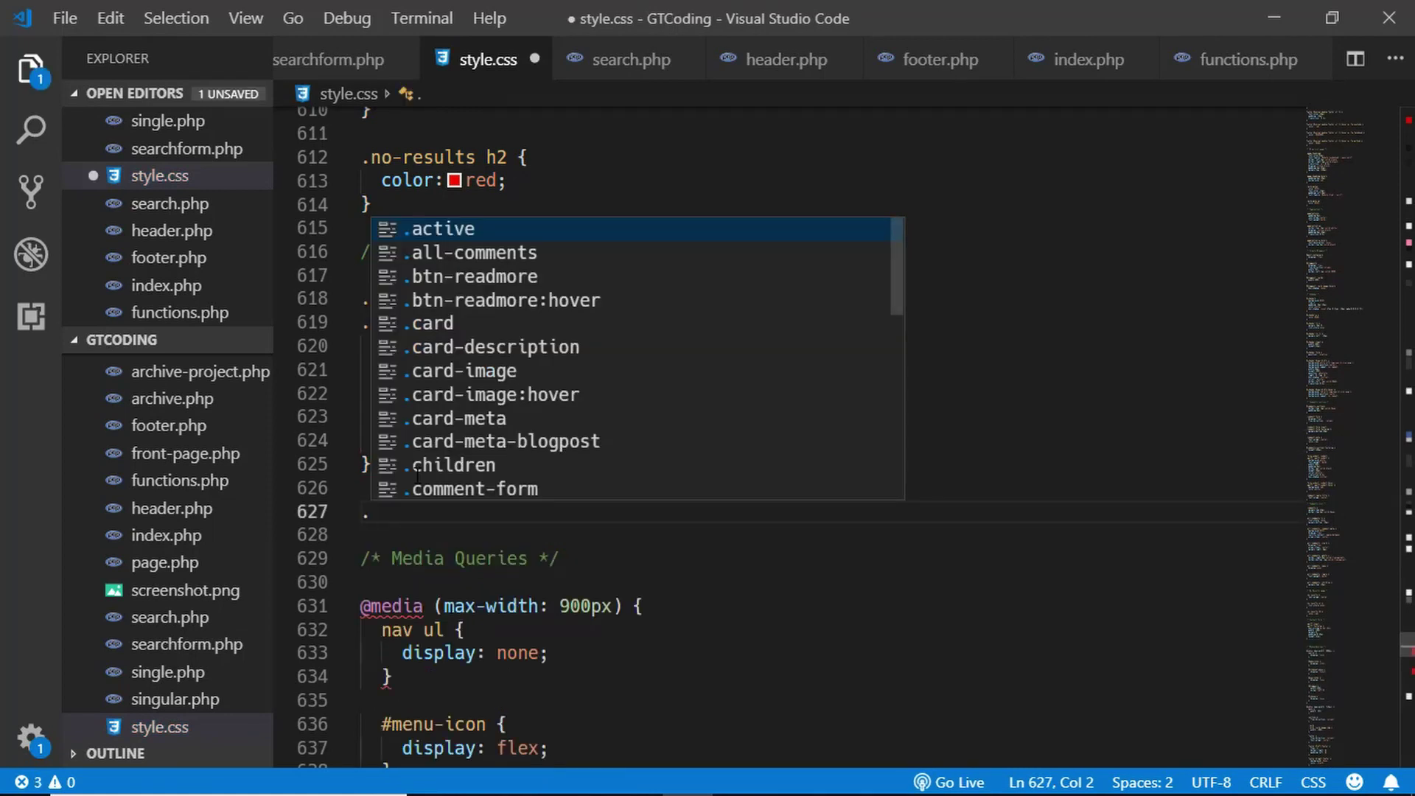
{"action": "type", "text": "wp"}
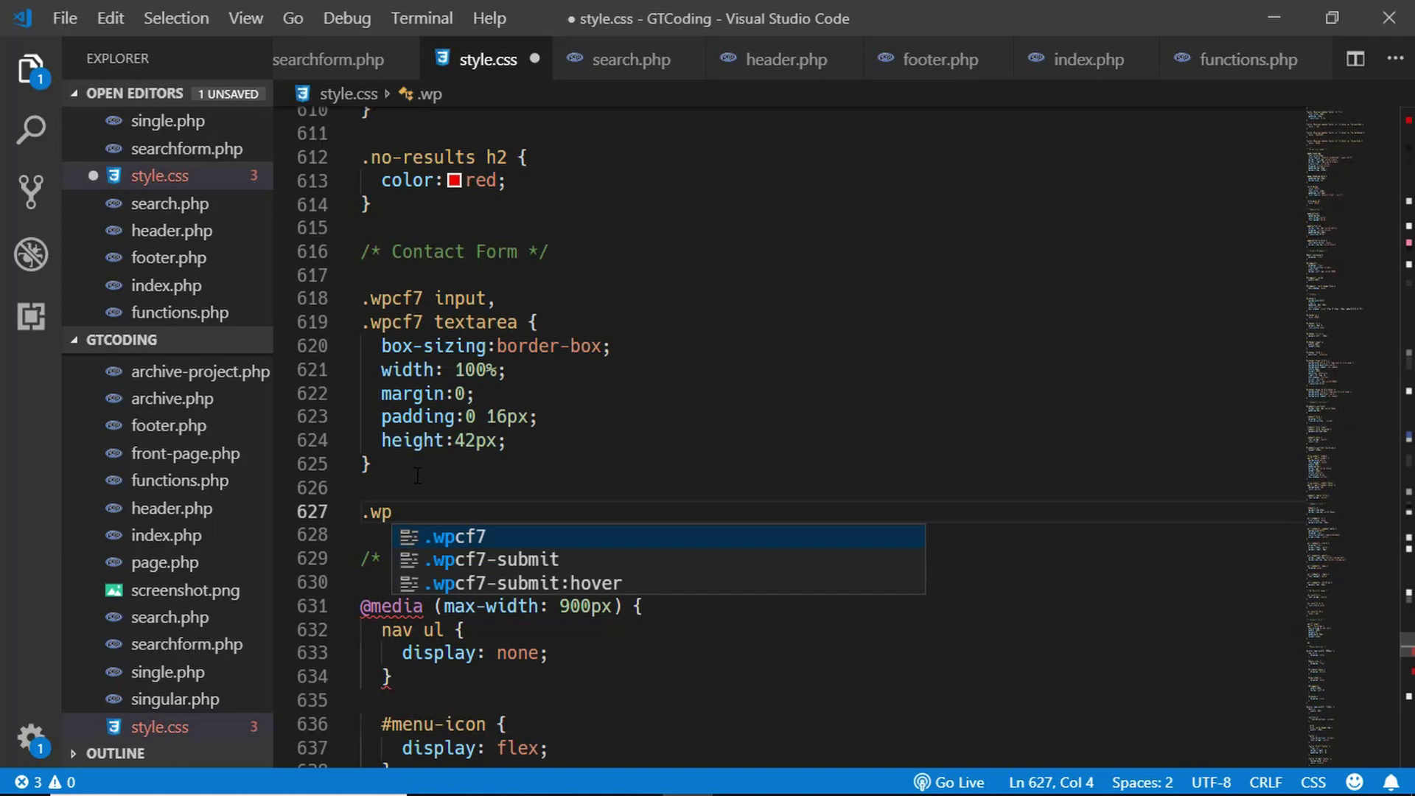
{"action": "type", "text": "cf7 textarea {"}
{"action": "key", "text": "Return"}
{"action": "type", "text": "height:100p"}
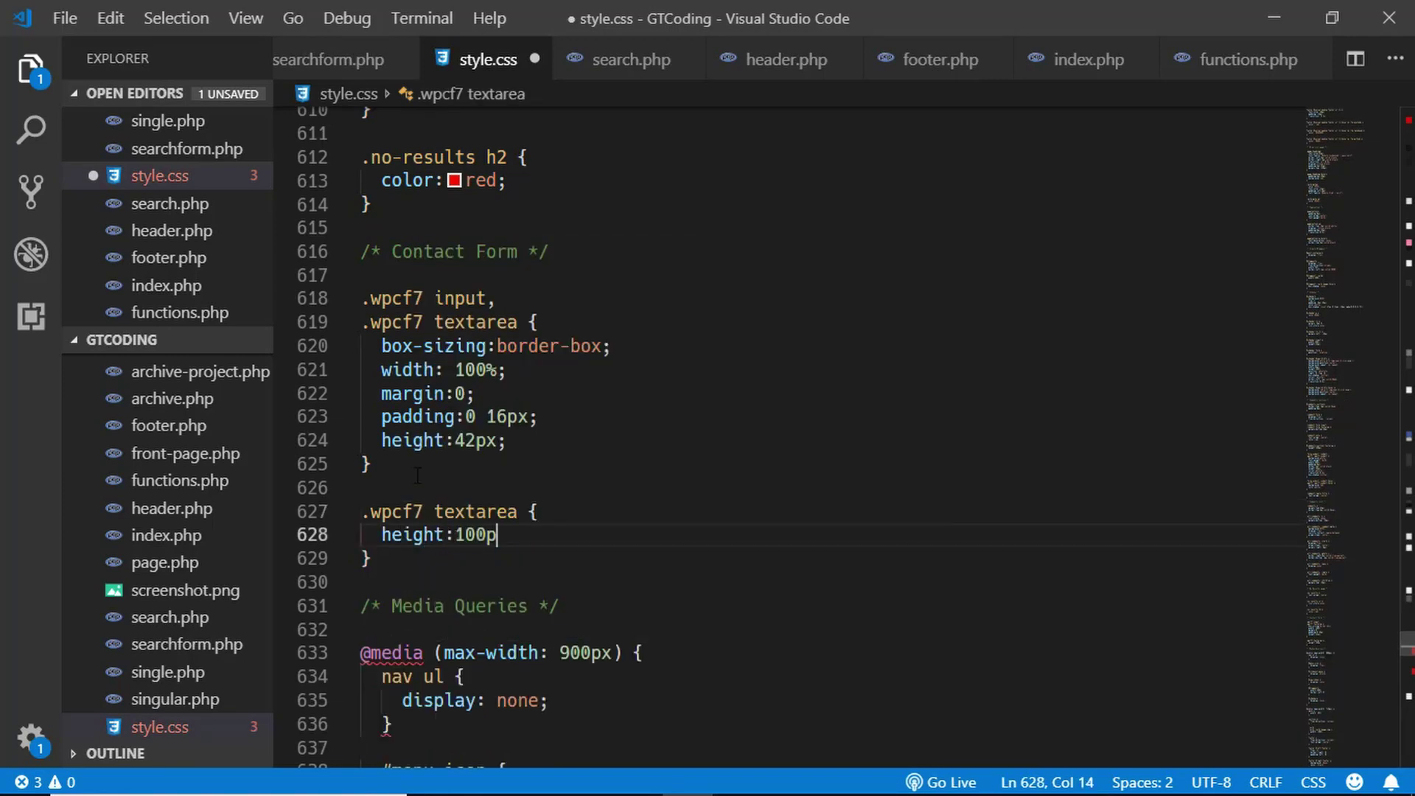
{"action": "type", "text": "x;"}
{"action": "key", "text": "ctrl+s"}
{"action": "left_click", "coordinate": [417, 475]}
{"action": "key", "text": "alt+Tab"}
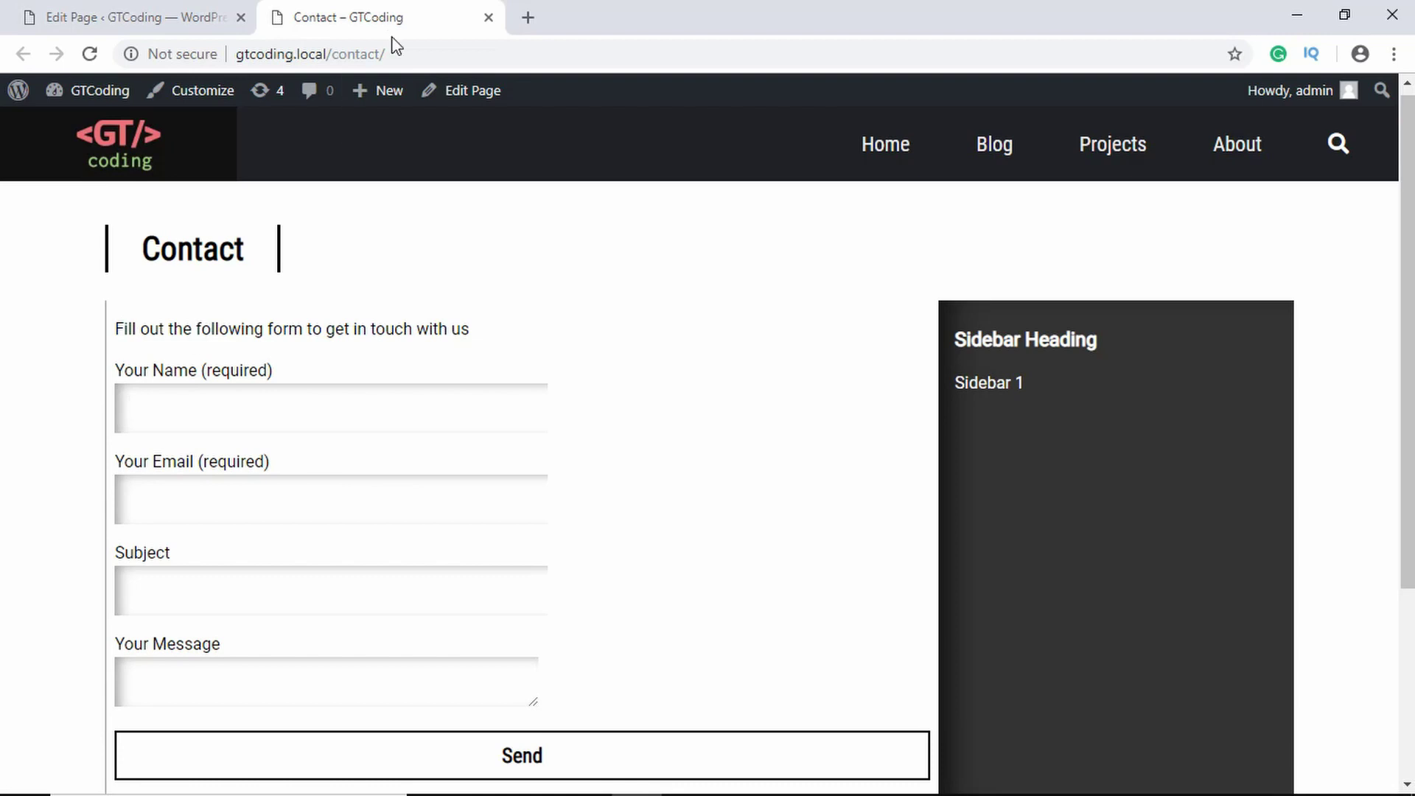
Reload the Contact page and check the full-width fields and 100px-tall message box
{"action": "left_click", "coordinate": [90, 56]}
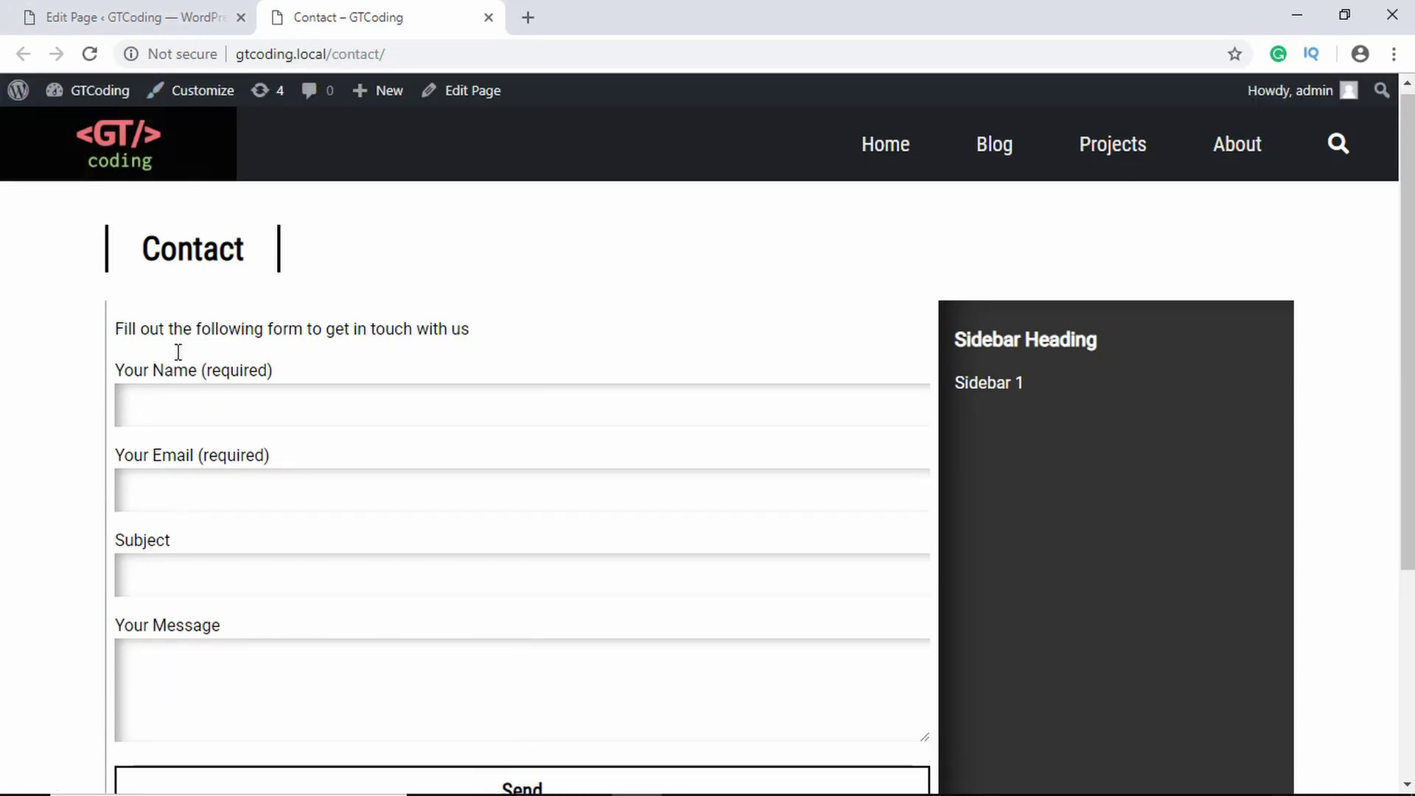
{"action": "scroll", "coordinate": [34, 420], "scroll_direction": "down", "scroll_amount": 3}
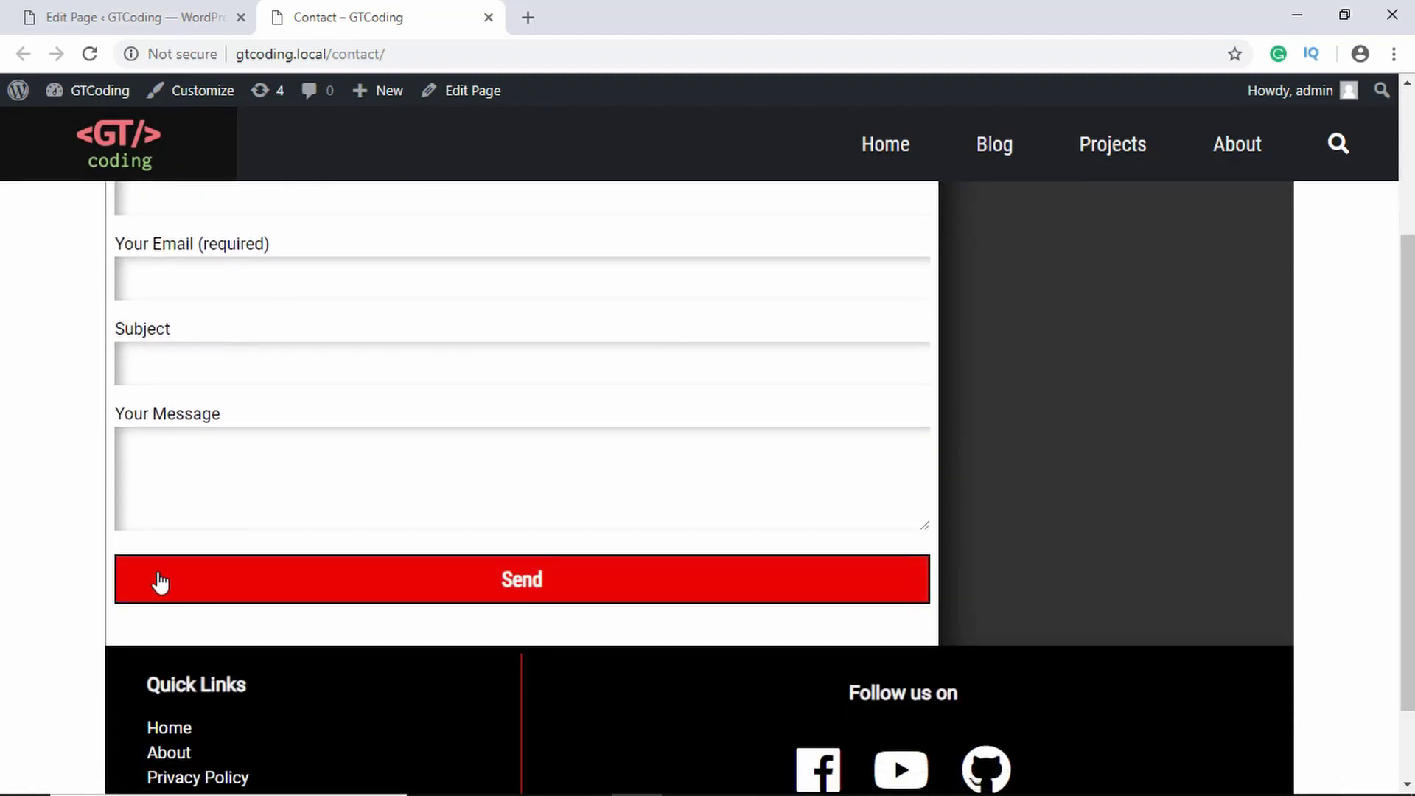
{"action": "scroll", "coordinate": [97, 576], "scroll_direction": "up", "scroll_amount": 3}
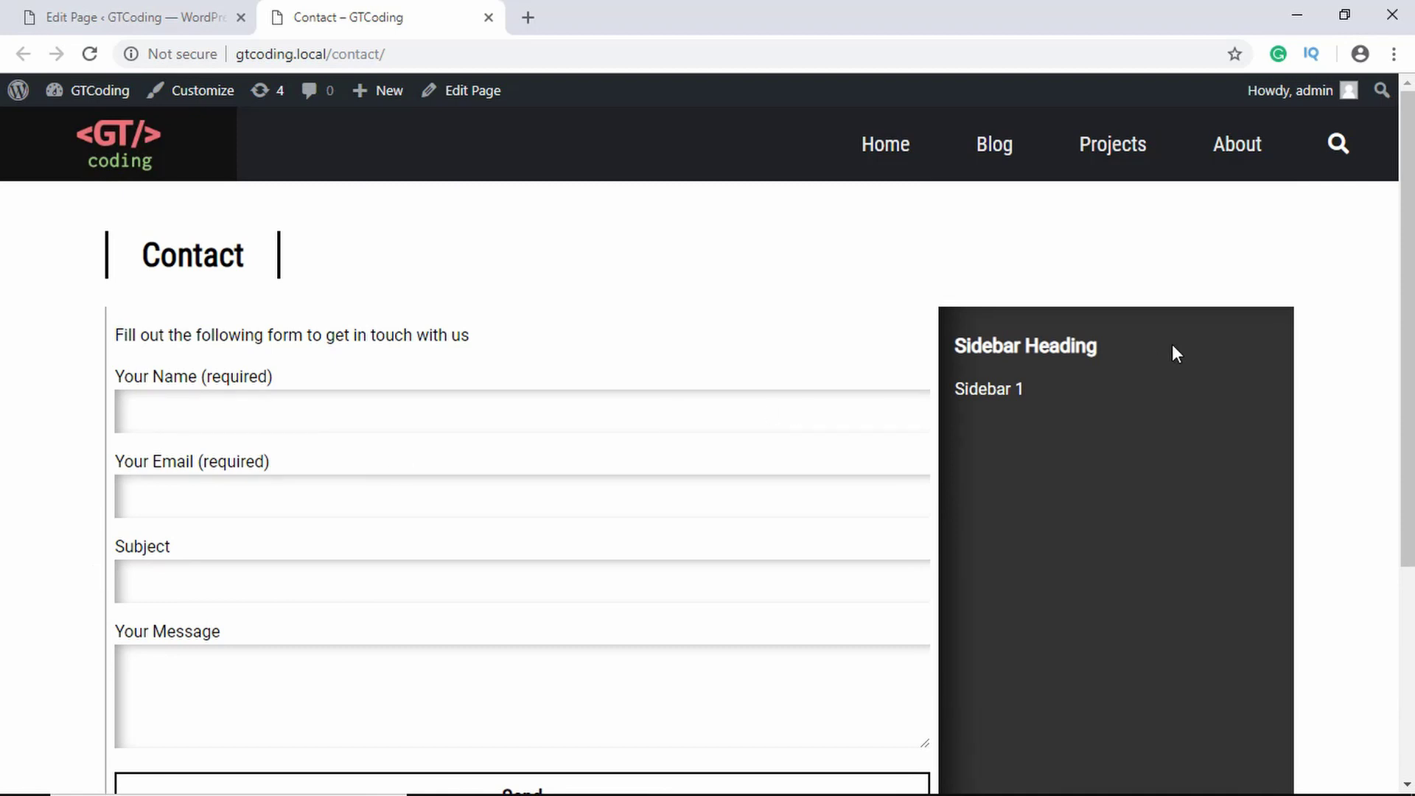
{"action": "scroll", "coordinate": [1117, 389], "scroll_direction": "down", "scroll_amount": 2}
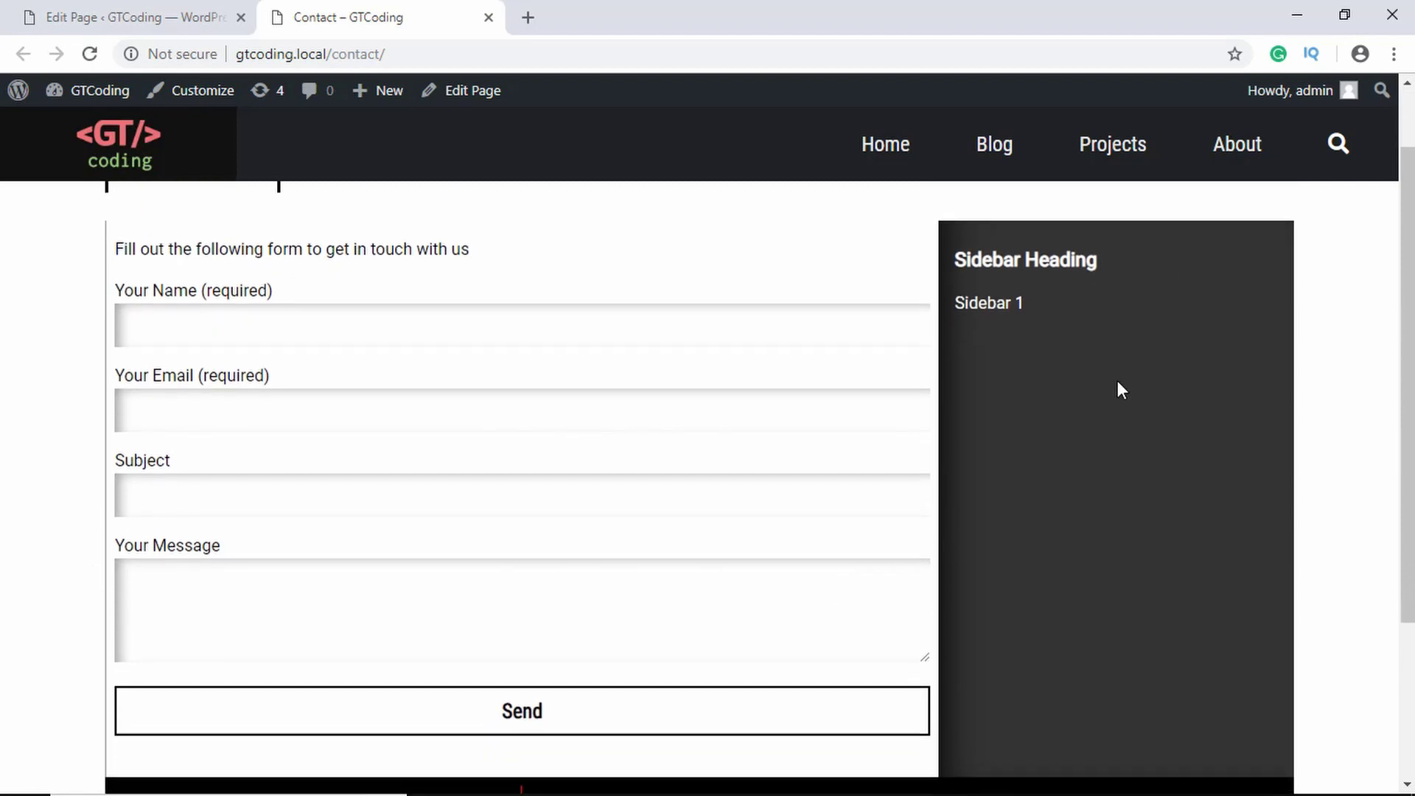
{"action": "scroll", "coordinate": [1117, 388], "scroll_direction": "up", "scroll_amount": 2}
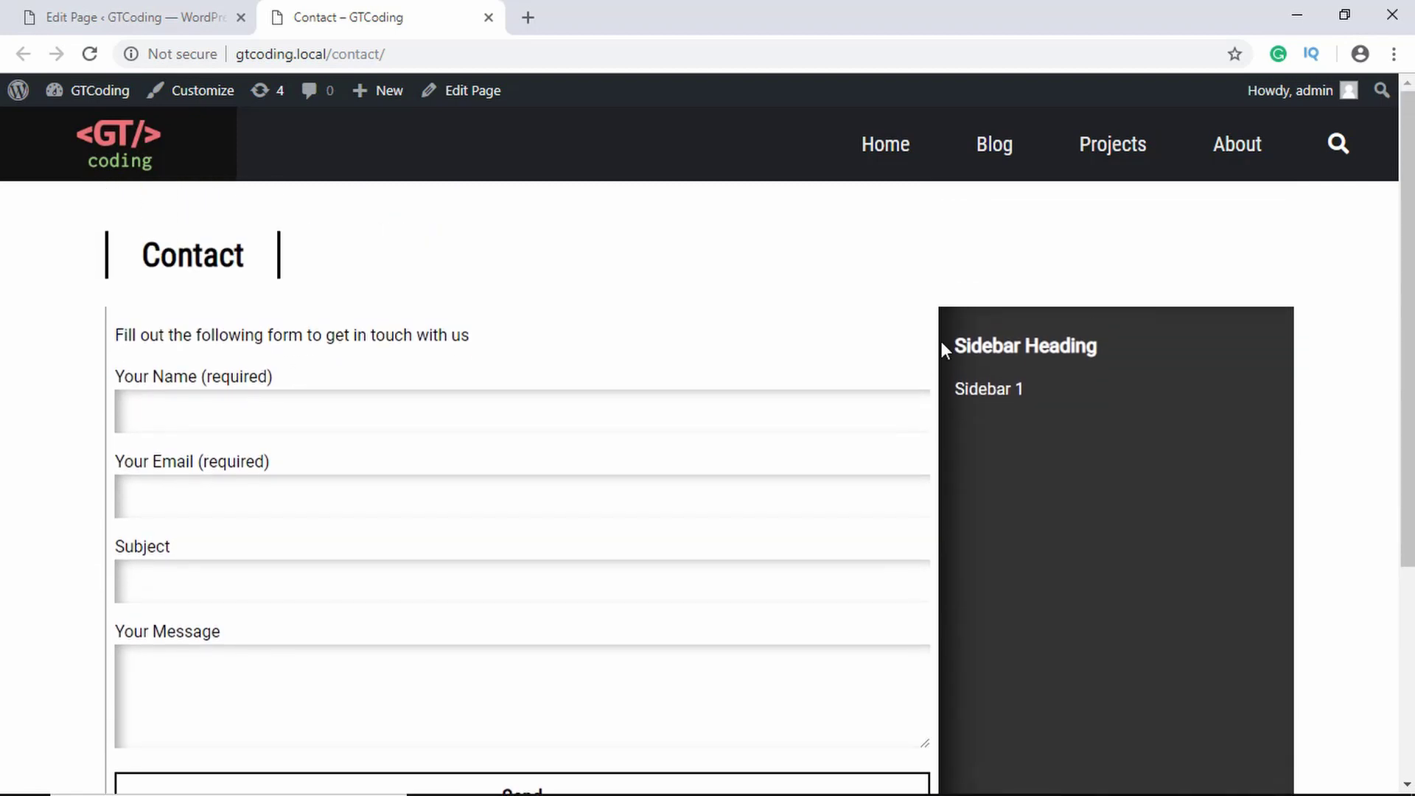
Open page.php and select the placeholder Sidebar Heading and Sidebar 1 lines in the aside
{"action": "key", "text": "alt+Tab"}
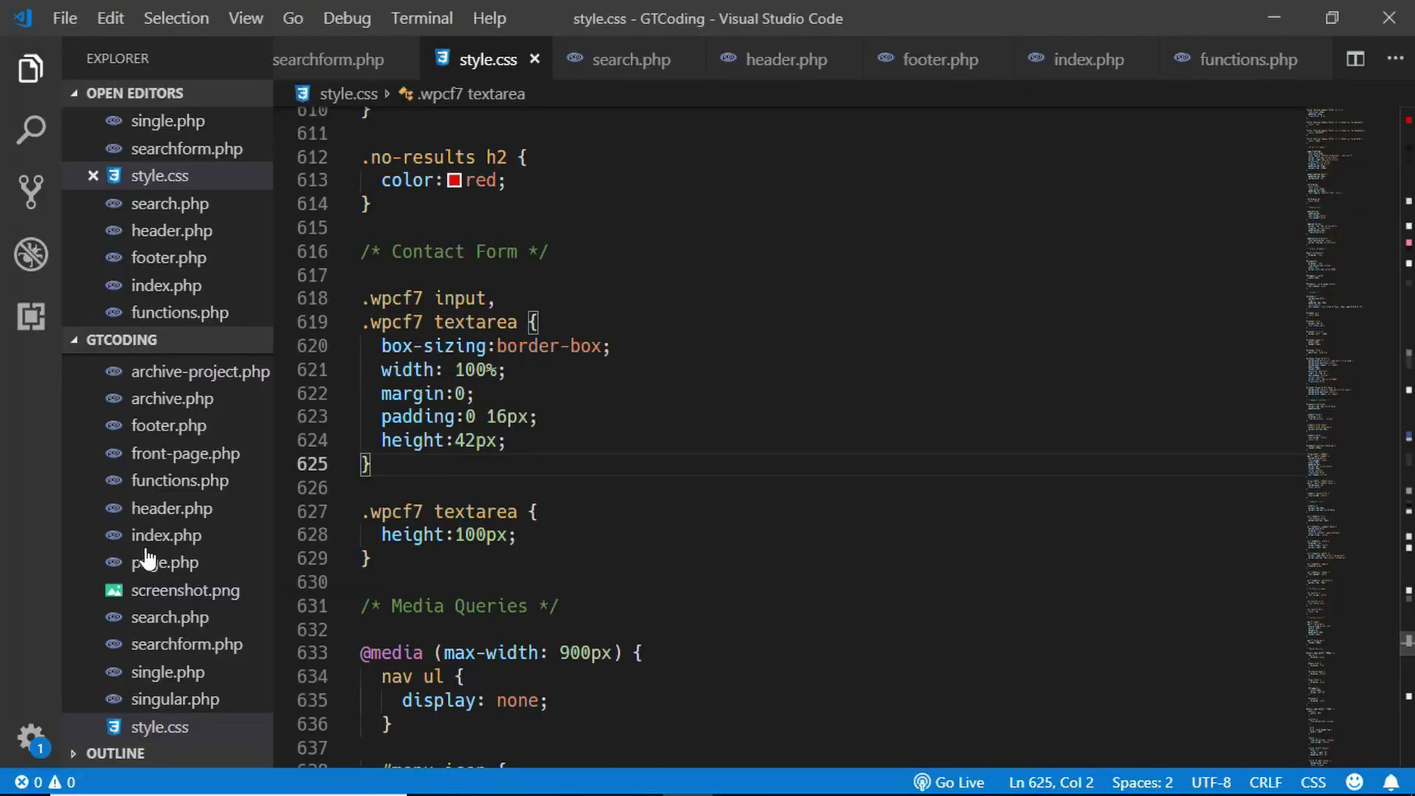
{"action": "left_click", "coordinate": [184, 569]}
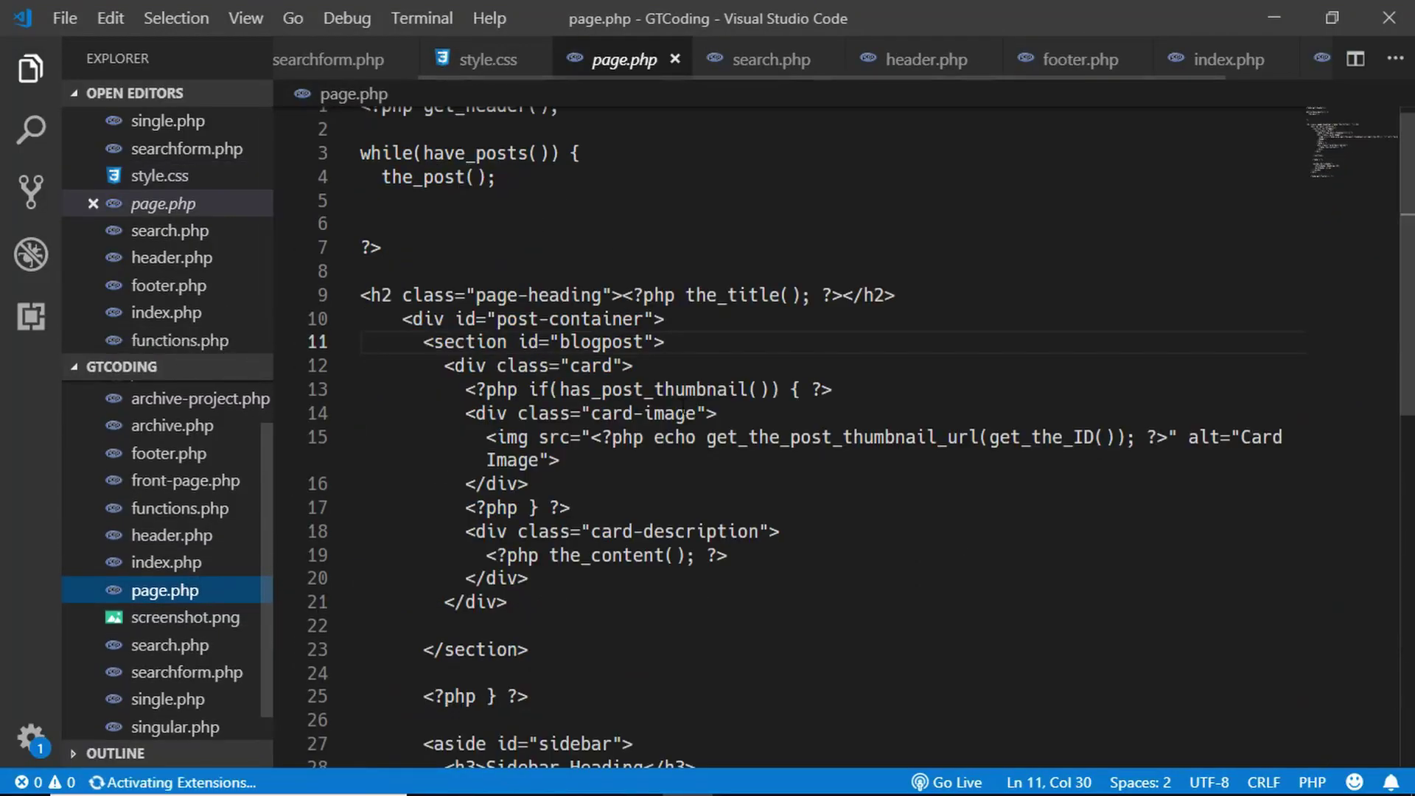
{"action": "scroll", "coordinate": [685, 405], "scroll_direction": "down", "scroll_amount": 6}
{"action": "scroll", "coordinate": [685, 405], "scroll_direction": "up", "scroll_amount": 2}
{"action": "scroll", "coordinate": [683, 406], "scroll_direction": "up", "scroll_amount": 1}
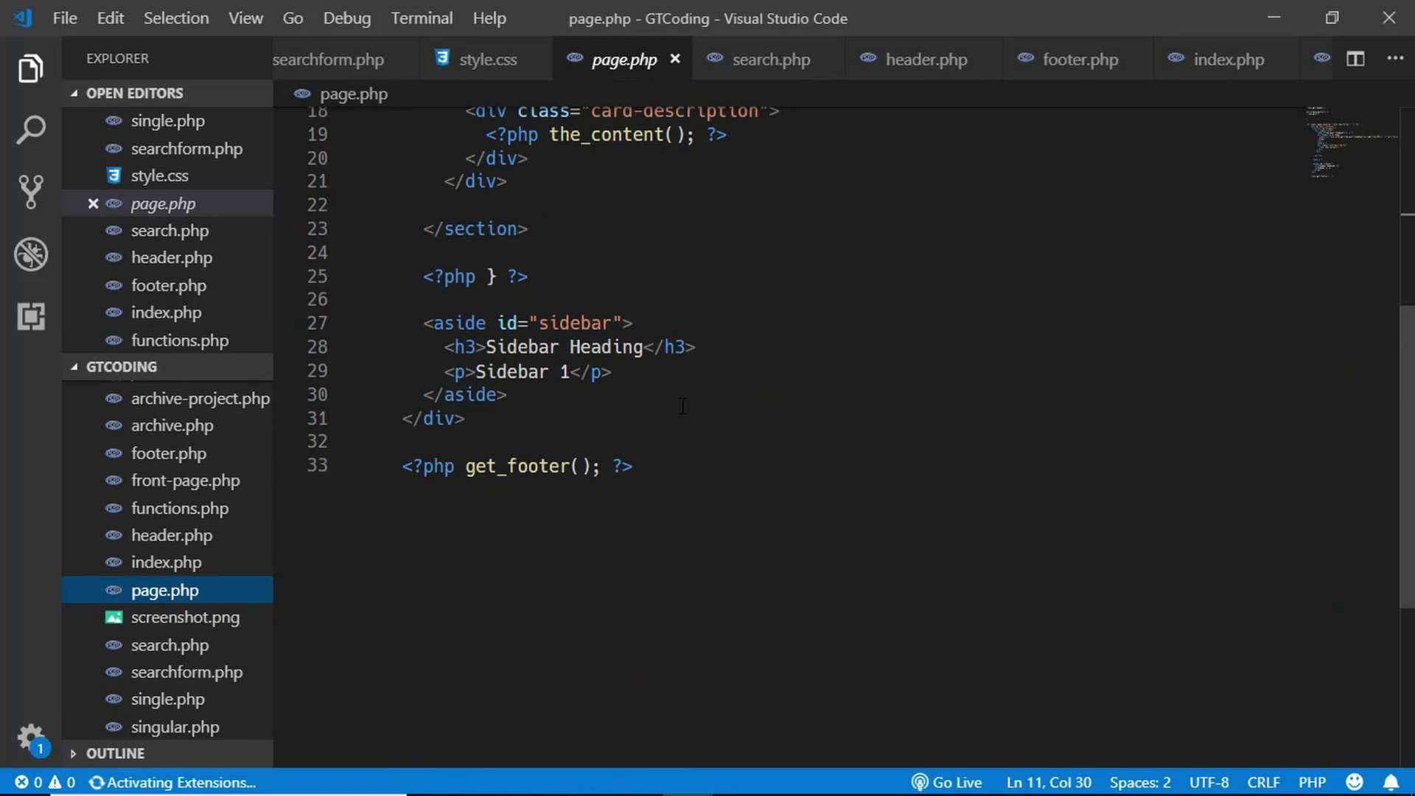
{"action": "left_click_drag", "start_coordinate": [446, 348], "coordinate": [615, 370]}
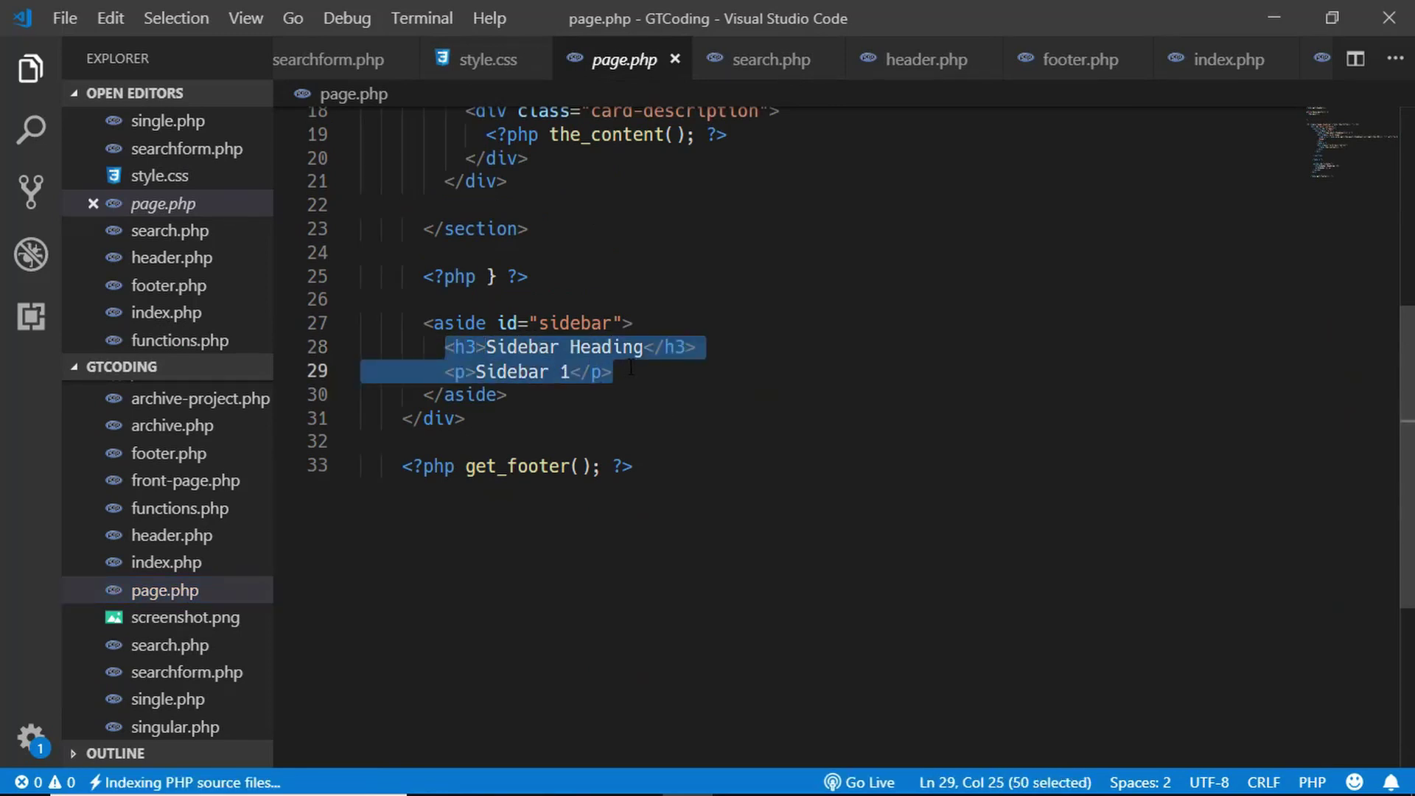
Replace them with <?php dynamic_sidebar('main_sidebar') ?> and save page.php
{"action": "type", "text": "<?p"}
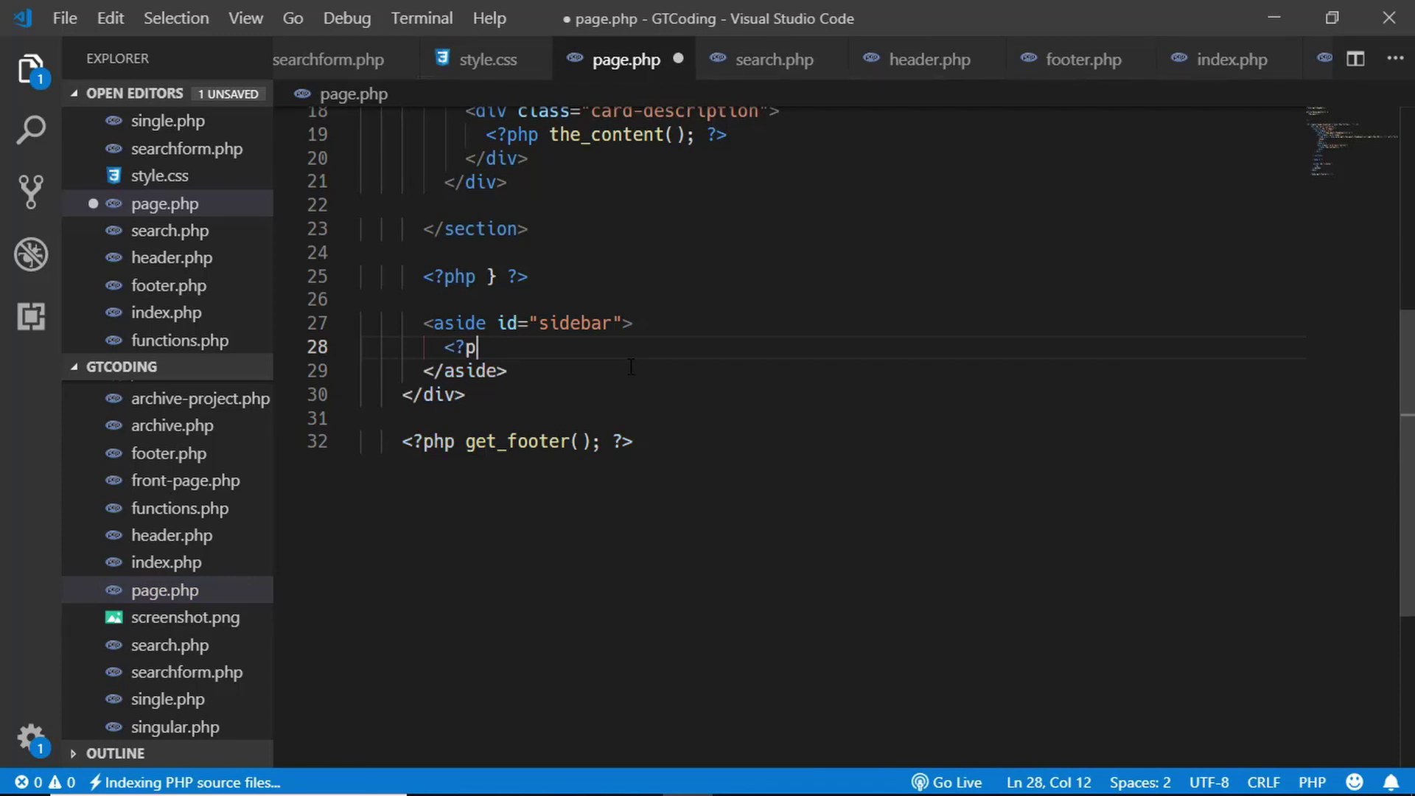
{"action": "type", "text": "hp dynami"}
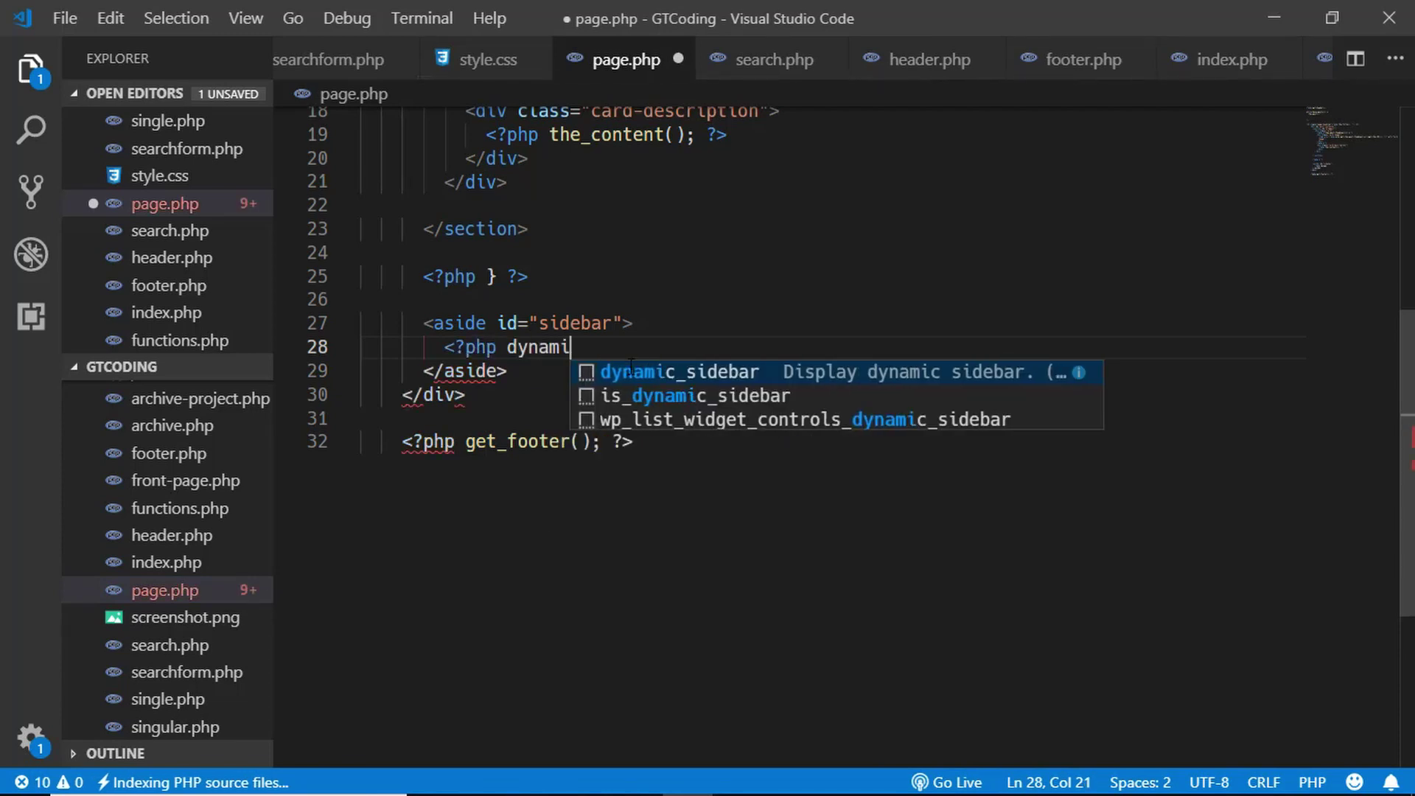
{"action": "key", "text": "Return"}
{"action": "type", "text": "main_isd"}
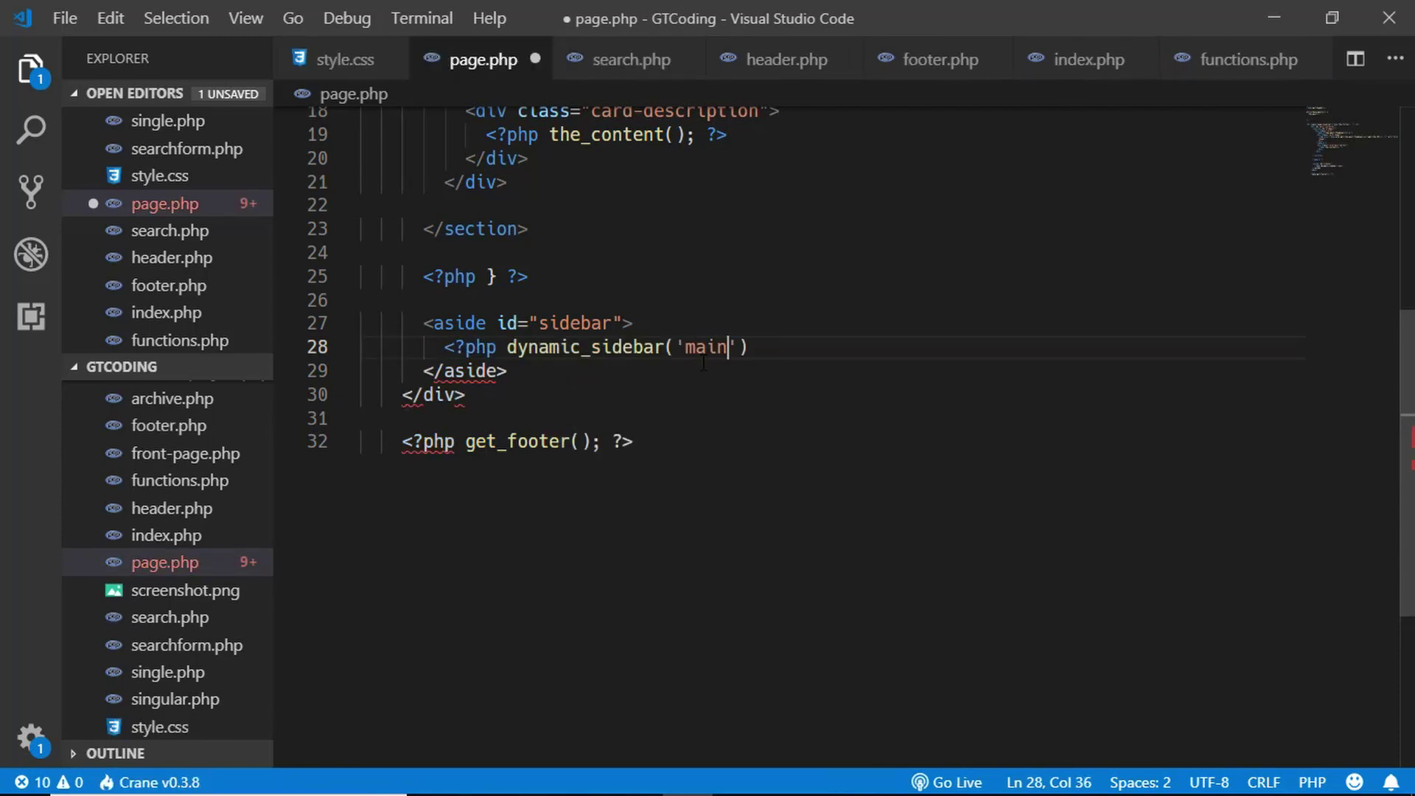
{"action": "key", "text": "BackSpace"}
{"action": "key", "text": "BackSpace"}
{"action": "key", "text": "BackSpace"}
{"action": "type", "text": "sidebar"}
{"action": "key", "text": "Right"}
{"action": "key", "text": "Right"}
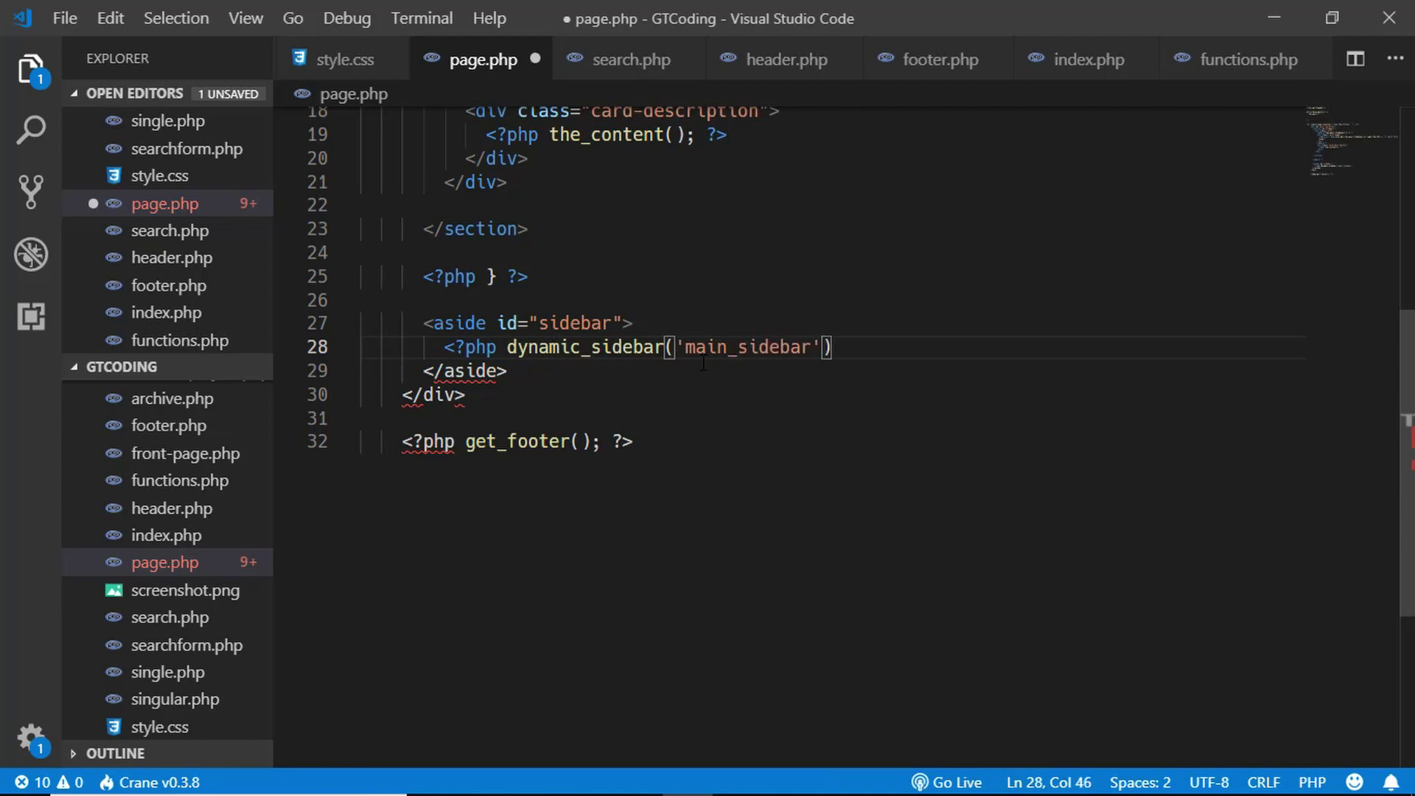
{"action": "type", "text": "?>"}
{"action": "key", "text": "ctrl+s"}
{"action": "key", "text": "alt+Tab"}
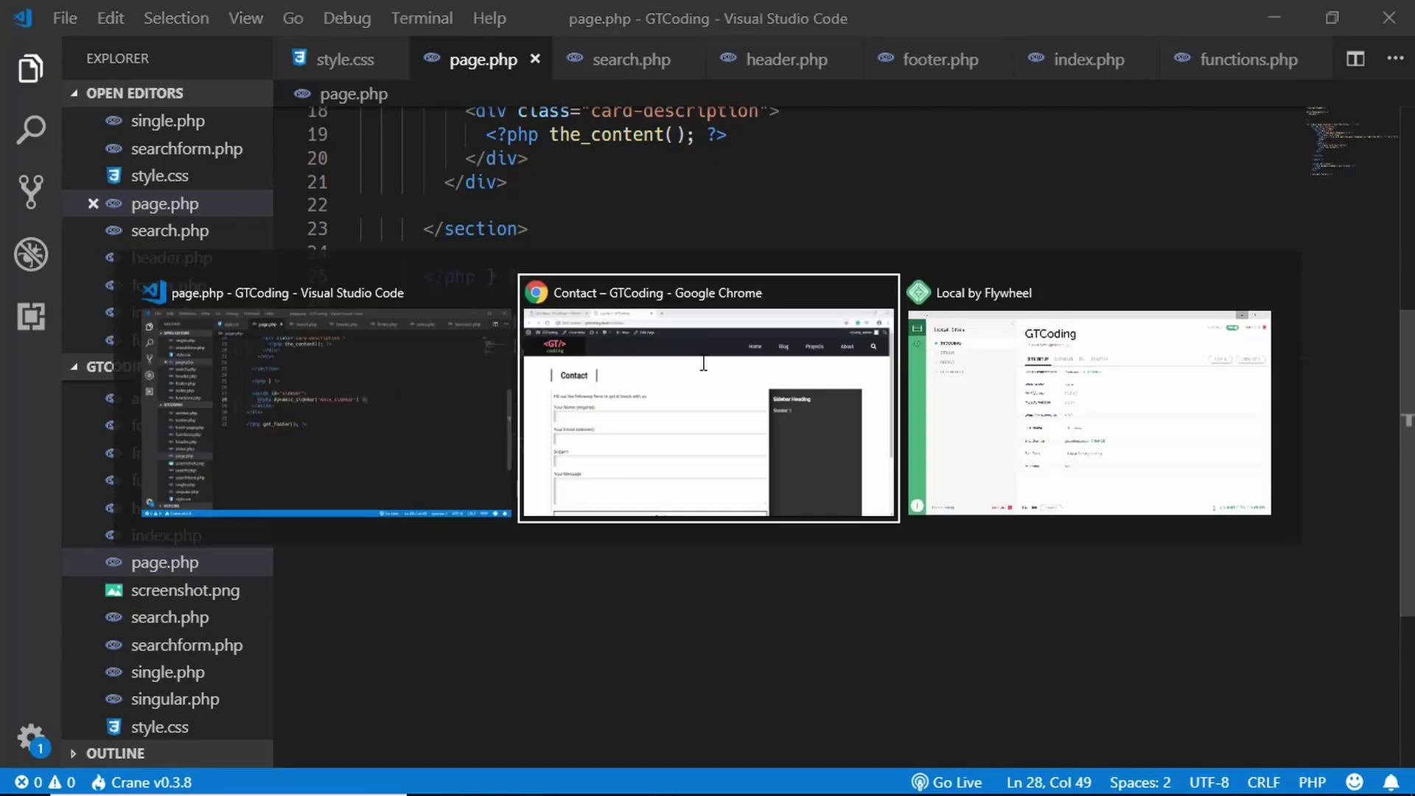
Reload the Contact page and scroll to check the Search, Categories and Recent Posts sidebar widgets
{"action": "key", "text": "F5"}
{"action": "scroll", "coordinate": [892, 301], "scroll_direction": "down", "scroll_amount": 1}
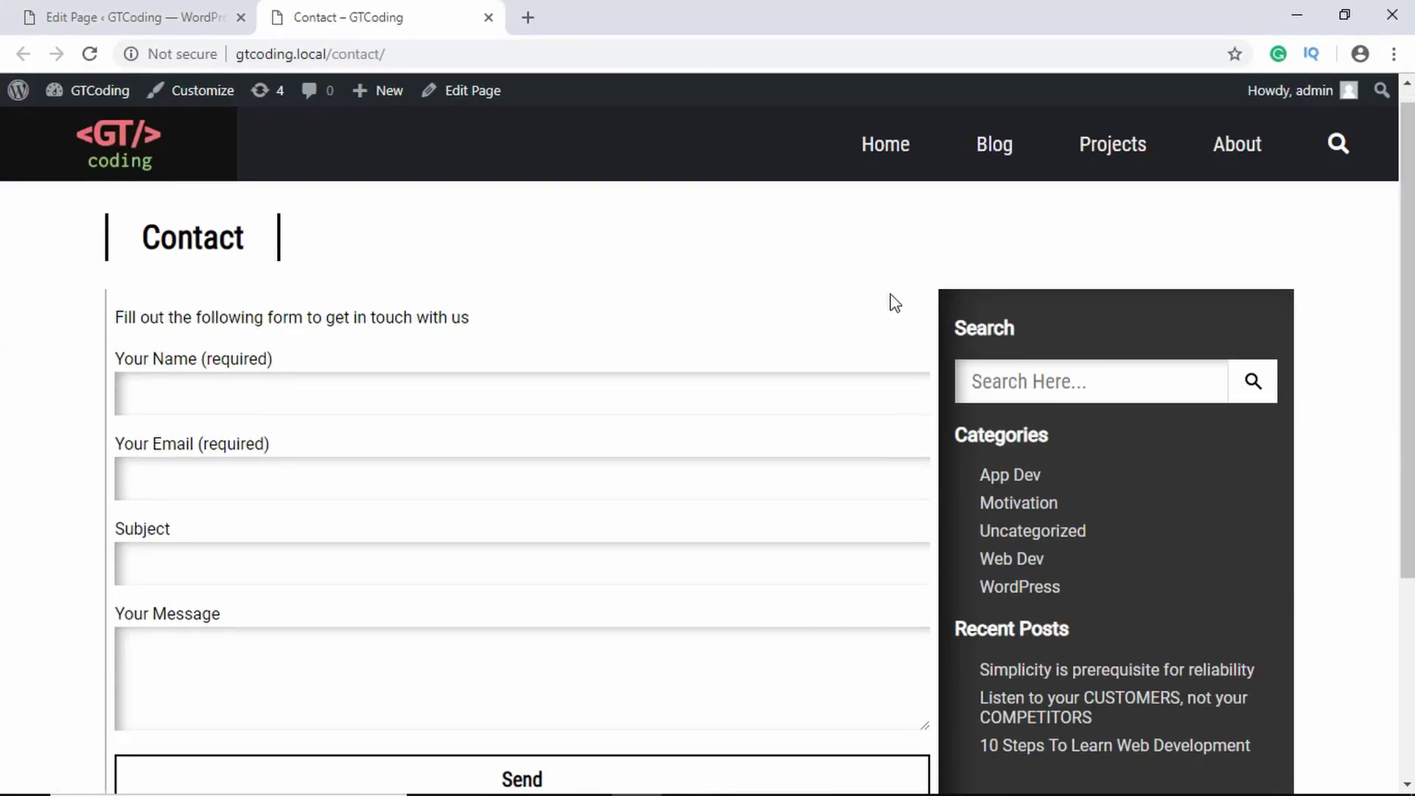
{"action": "scroll", "coordinate": [1036, 334], "scroll_direction": "down", "scroll_amount": 4}
{"action": "scroll", "coordinate": [1036, 341], "scroll_direction": "up", "scroll_amount": 4}
{"action": "scroll", "coordinate": [979, 334], "scroll_direction": "down", "scroll_amount": 1}
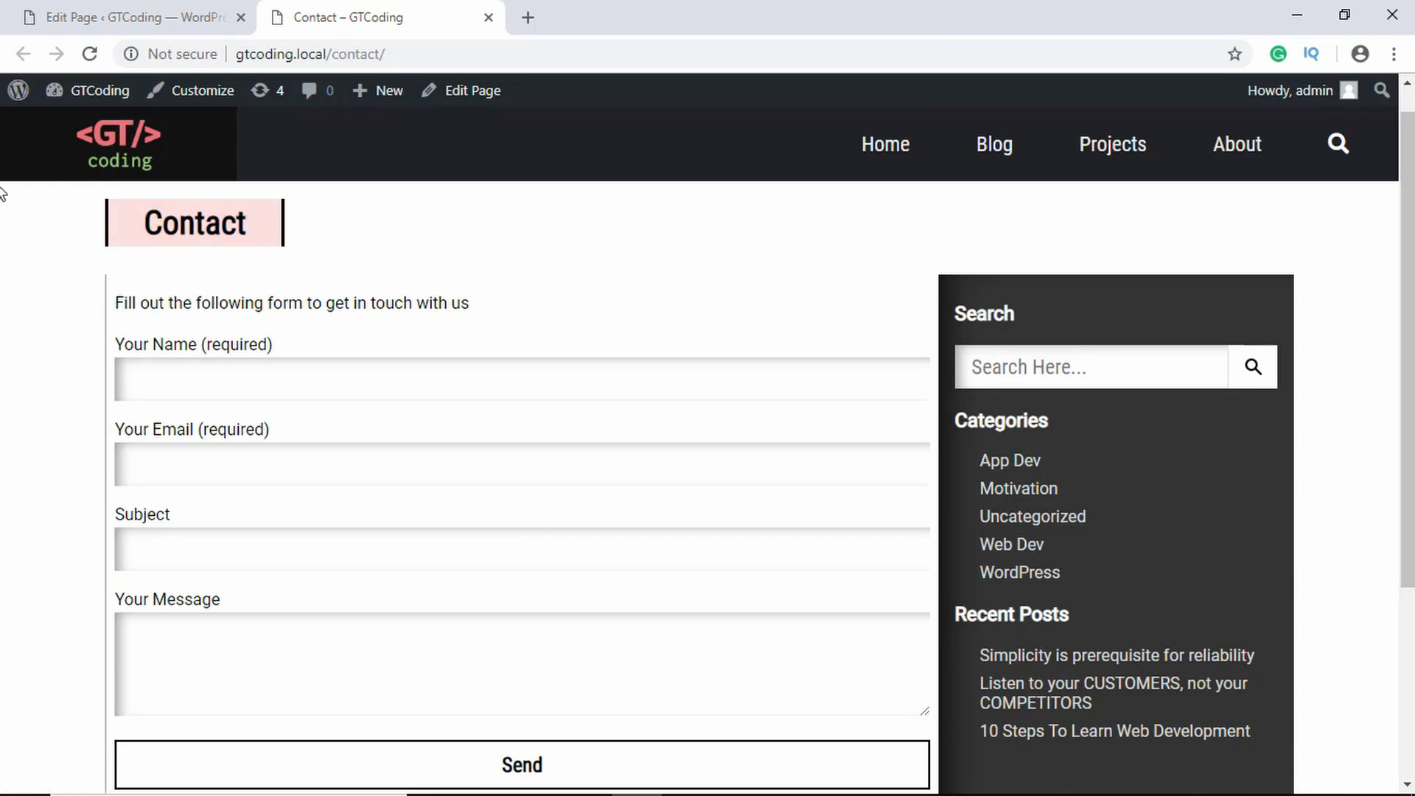
Search the plugin directory for 'wp smtp', then install and activate Easy WP SMTP
{"action": "left_click", "coordinate": [109, 11]}
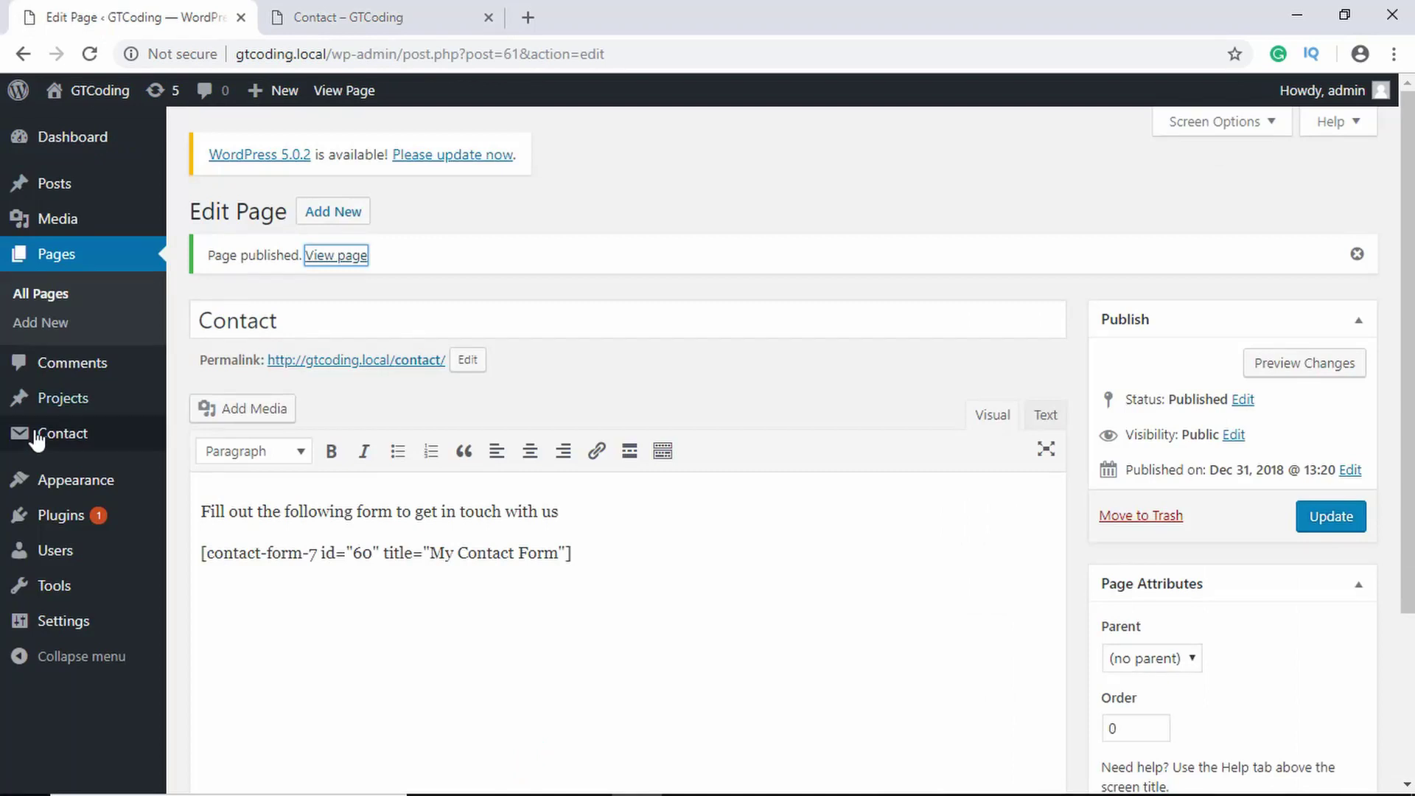
{"action": "mouse_move", "coordinate": [82, 525]}
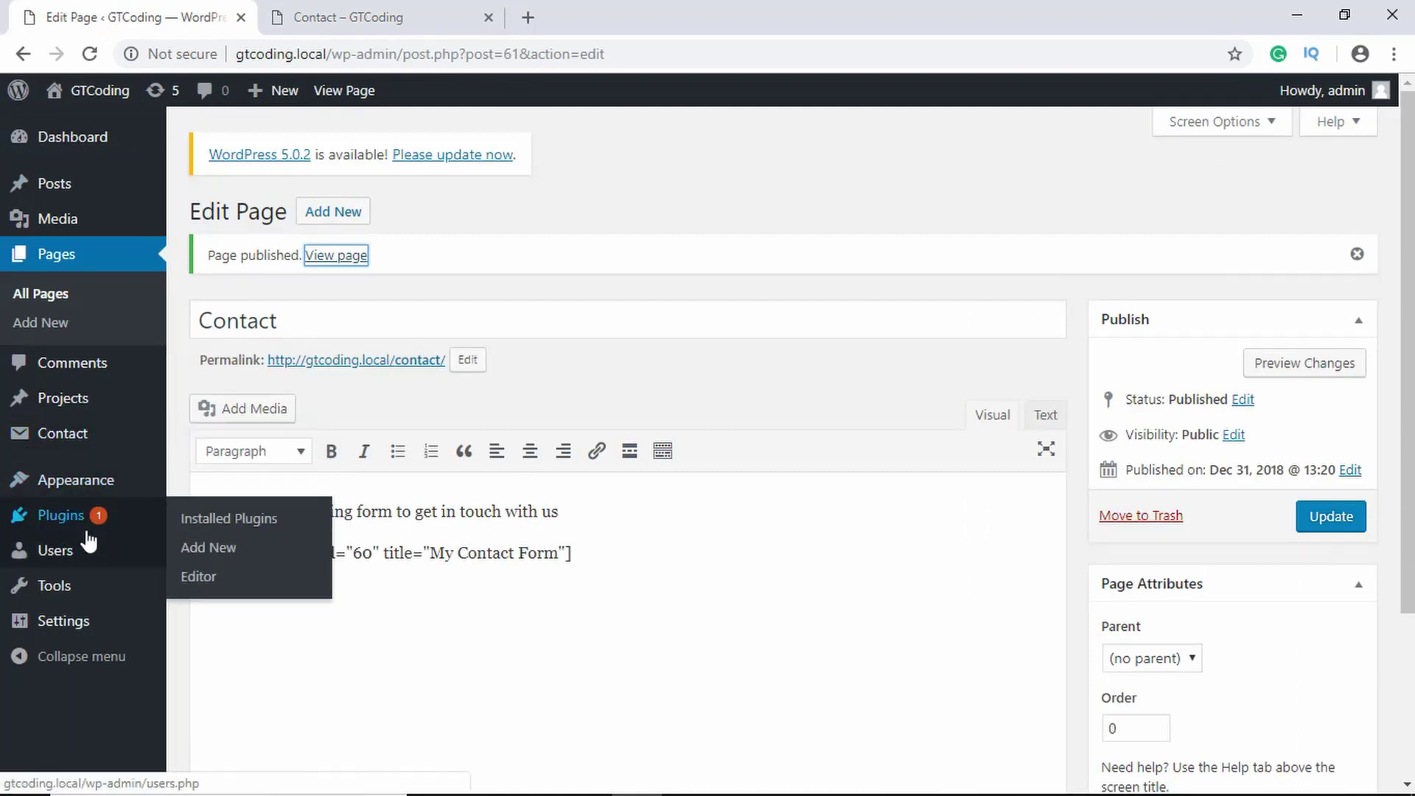
{"action": "left_click", "coordinate": [209, 547]}
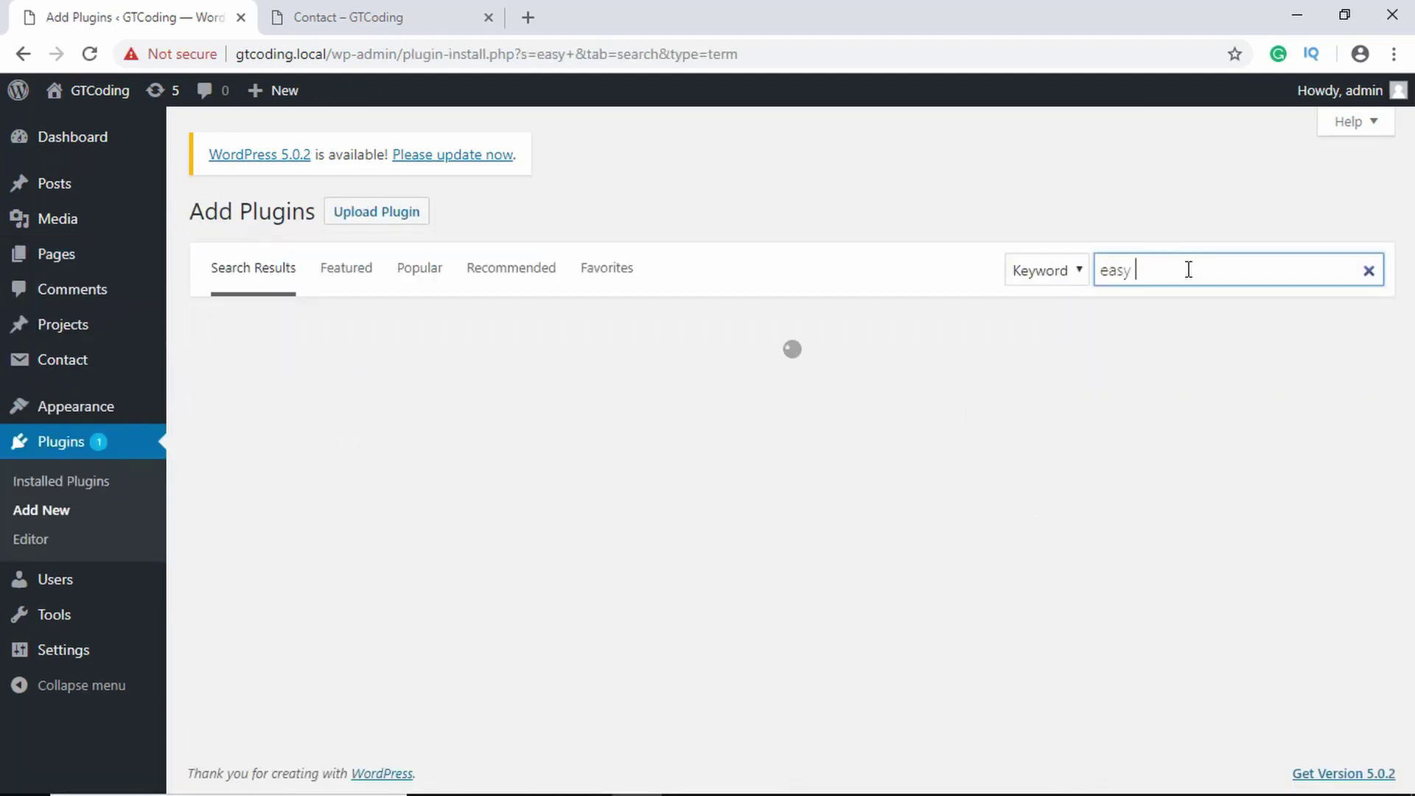
{"action": "type", "text": "wp smtp"}
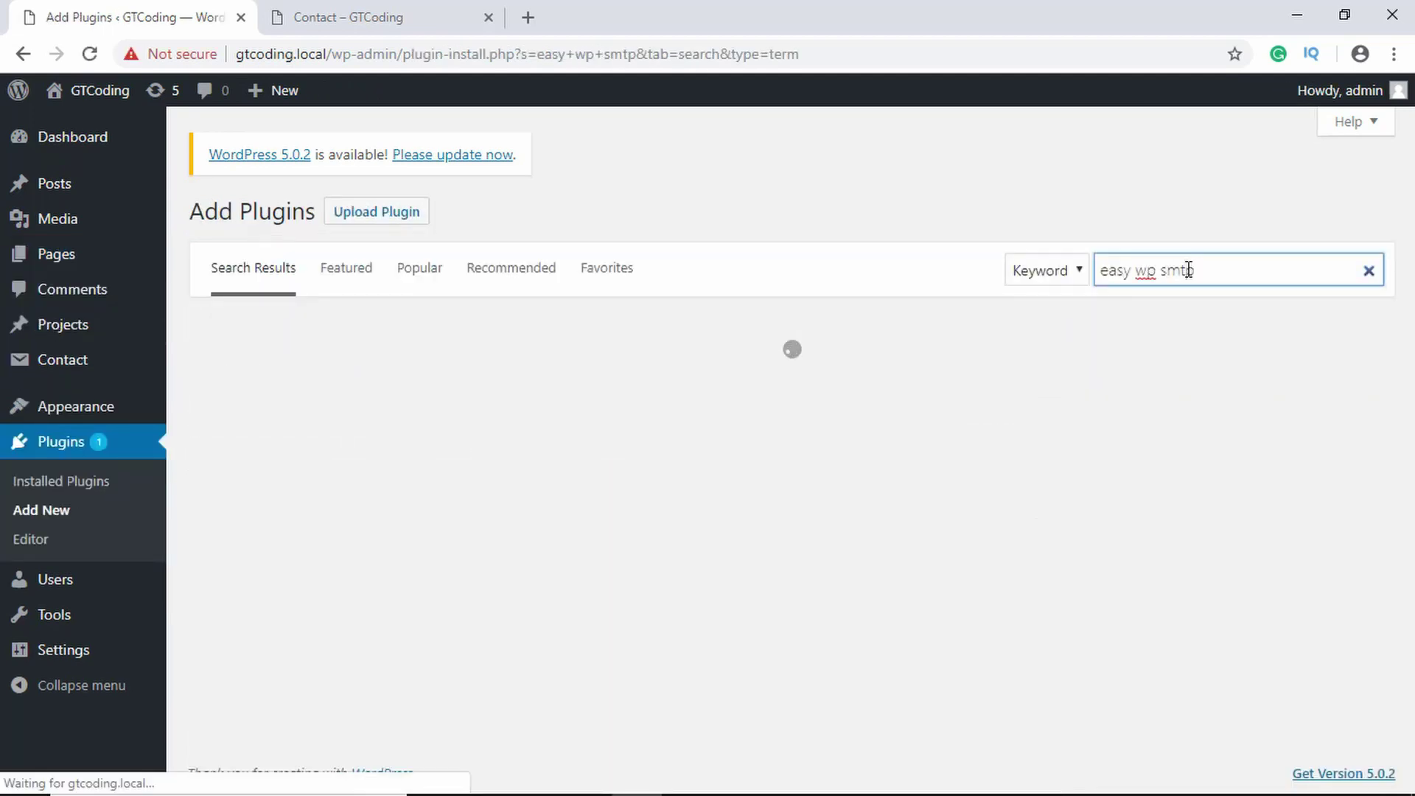
{"action": "left_click", "coordinate": [682, 378]}
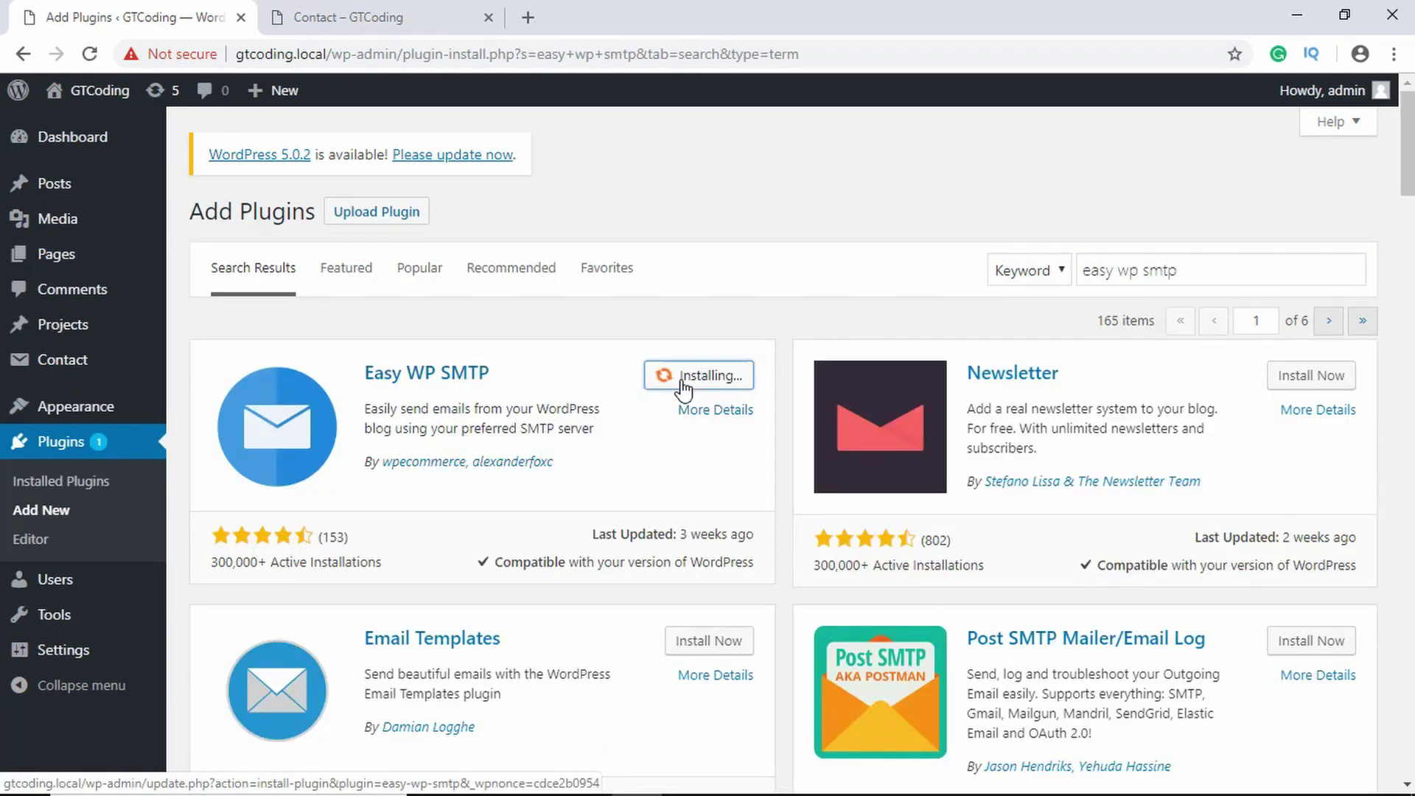
{"action": "left_click", "coordinate": [718, 378]}
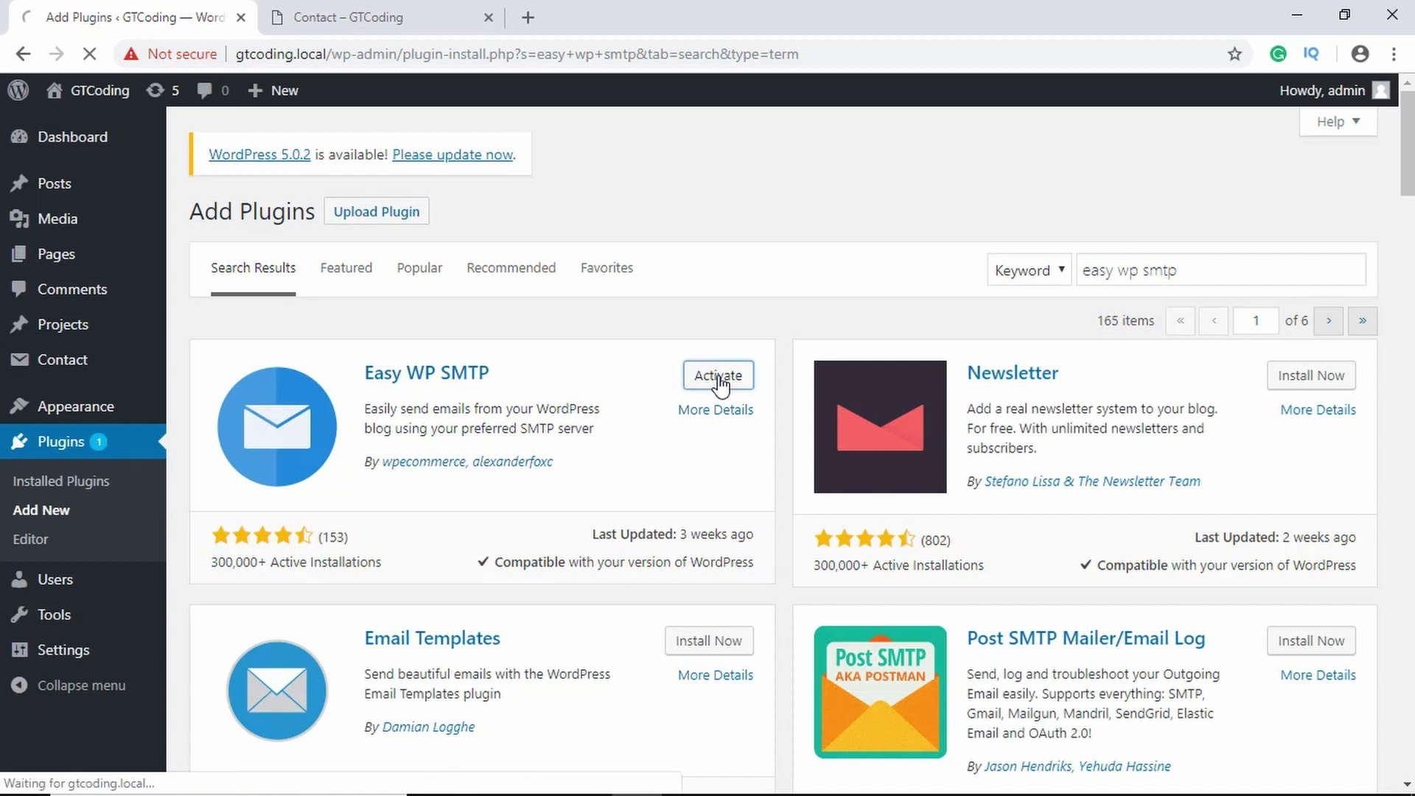
Open the Easy WP SMTP settings and view its documentation page in a new tab
{"action": "left_click", "coordinate": [261, 626]}
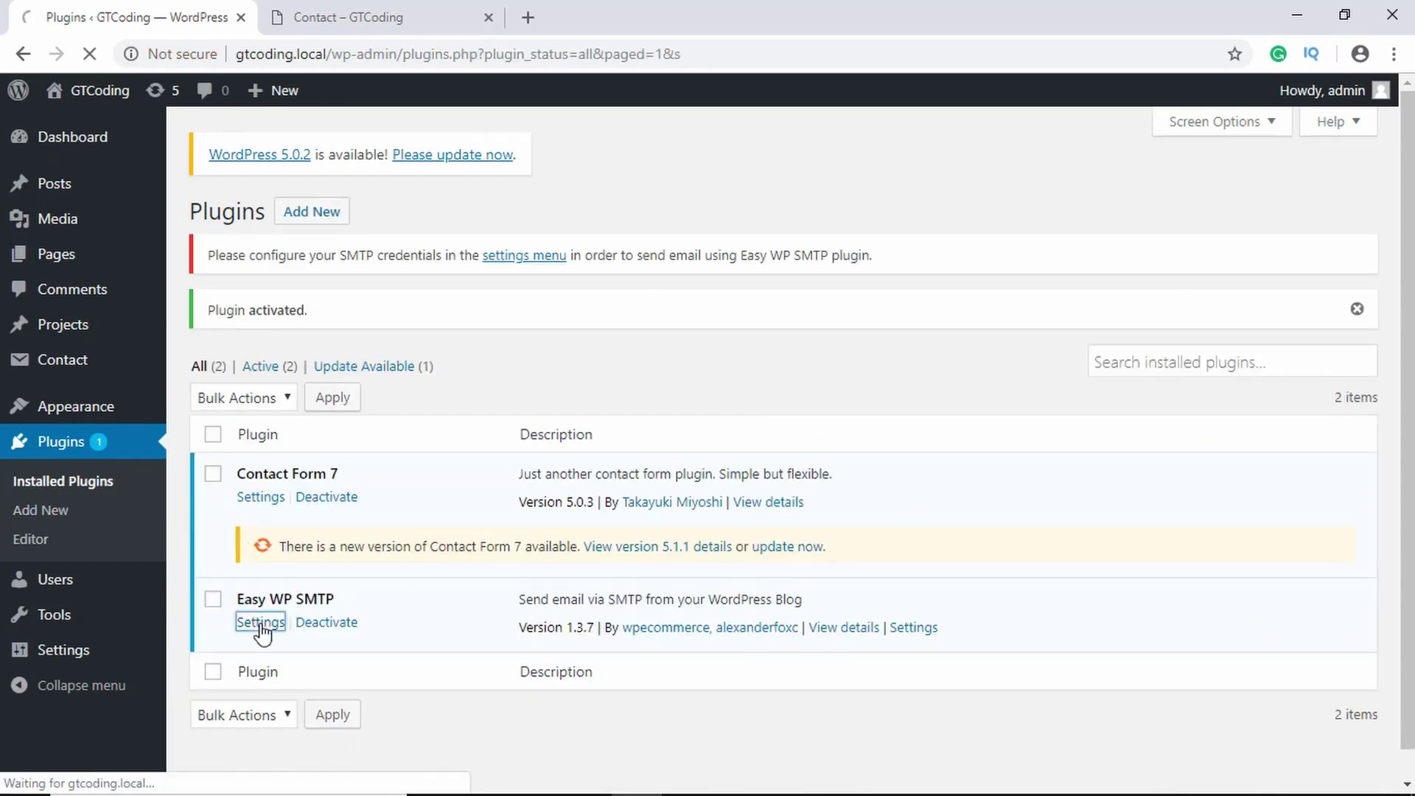
{"action": "scroll", "coordinate": [326, 615], "scroll_direction": "down", "scroll_amount": 2}
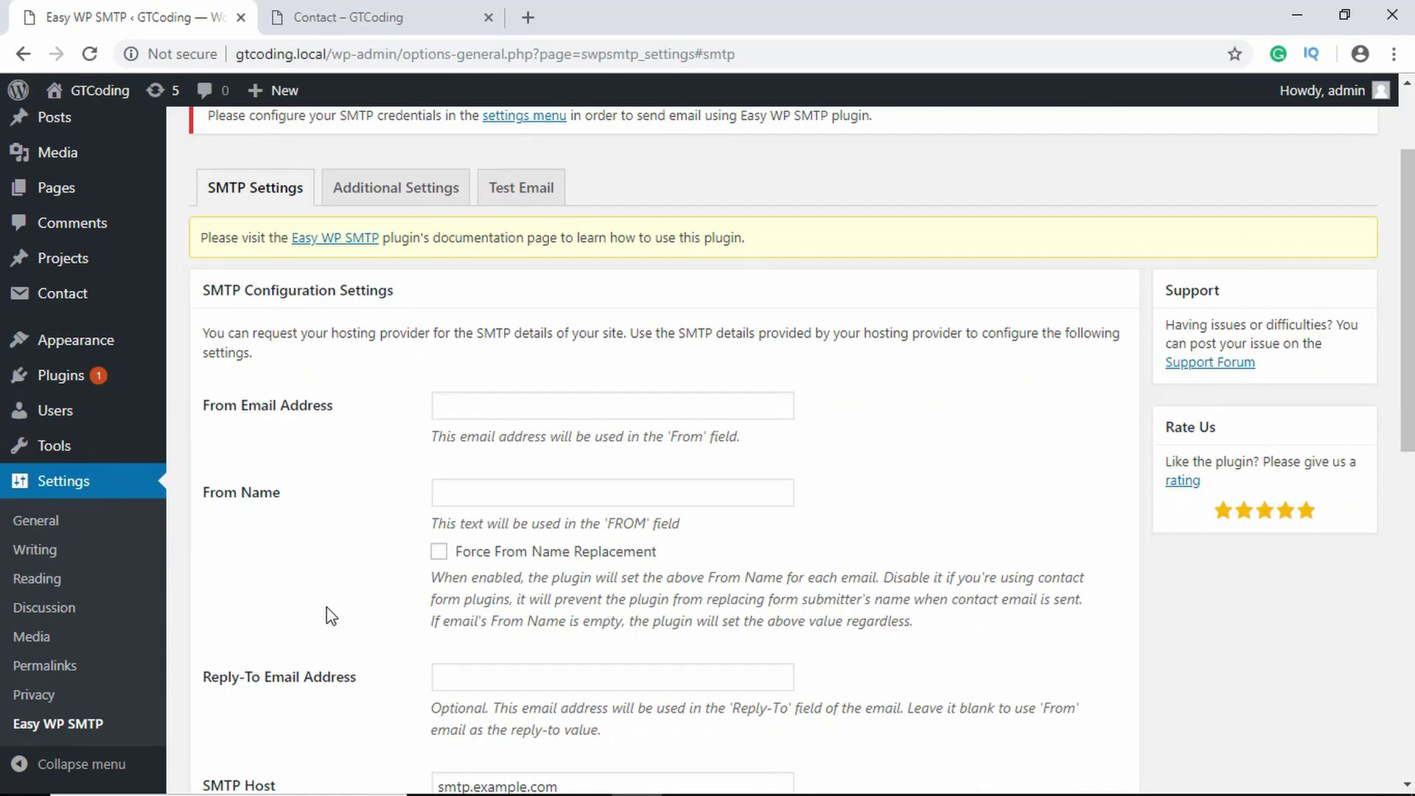
{"action": "scroll", "coordinate": [347, 386], "scroll_direction": "up", "scroll_amount": 1}
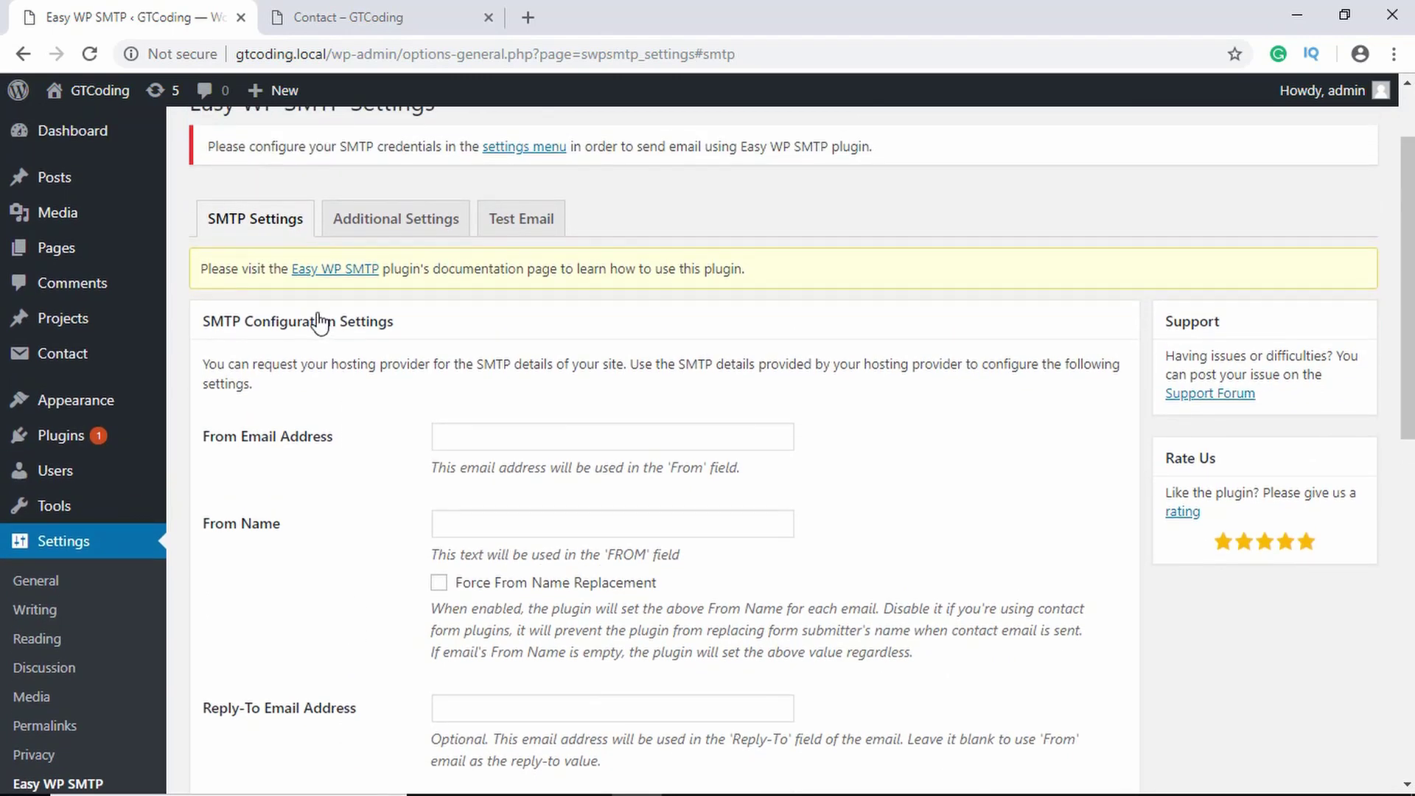
{"action": "left_click", "coordinate": [352, 271], "text": "ctrl"}
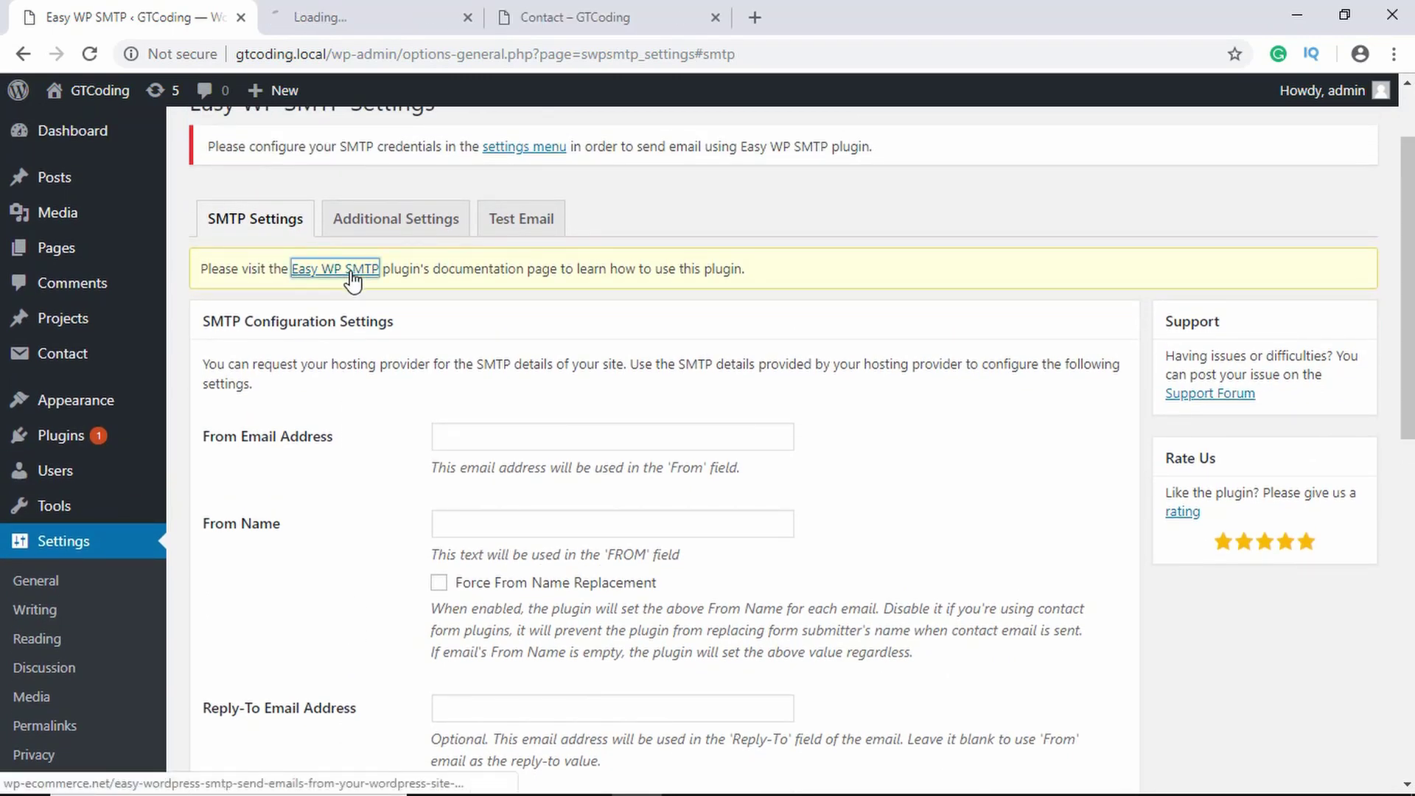
{"action": "left_click", "coordinate": [380, 10]}
{"action": "scroll", "coordinate": [306, 420], "scroll_direction": "down", "scroll_amount": 8}
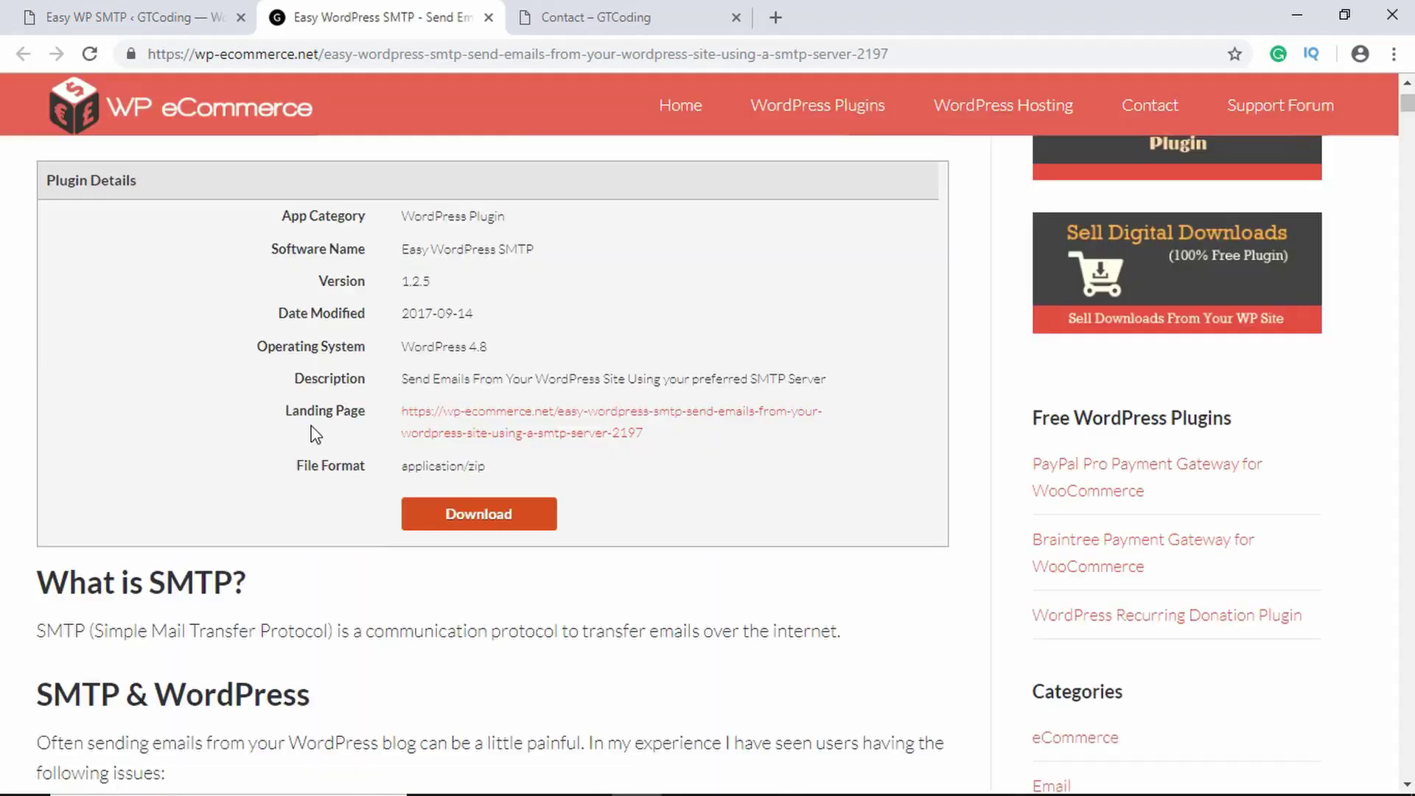
Return to the Easy WP SMTP settings tab and scroll through its fields
{"action": "left_click", "coordinate": [165, 23]}
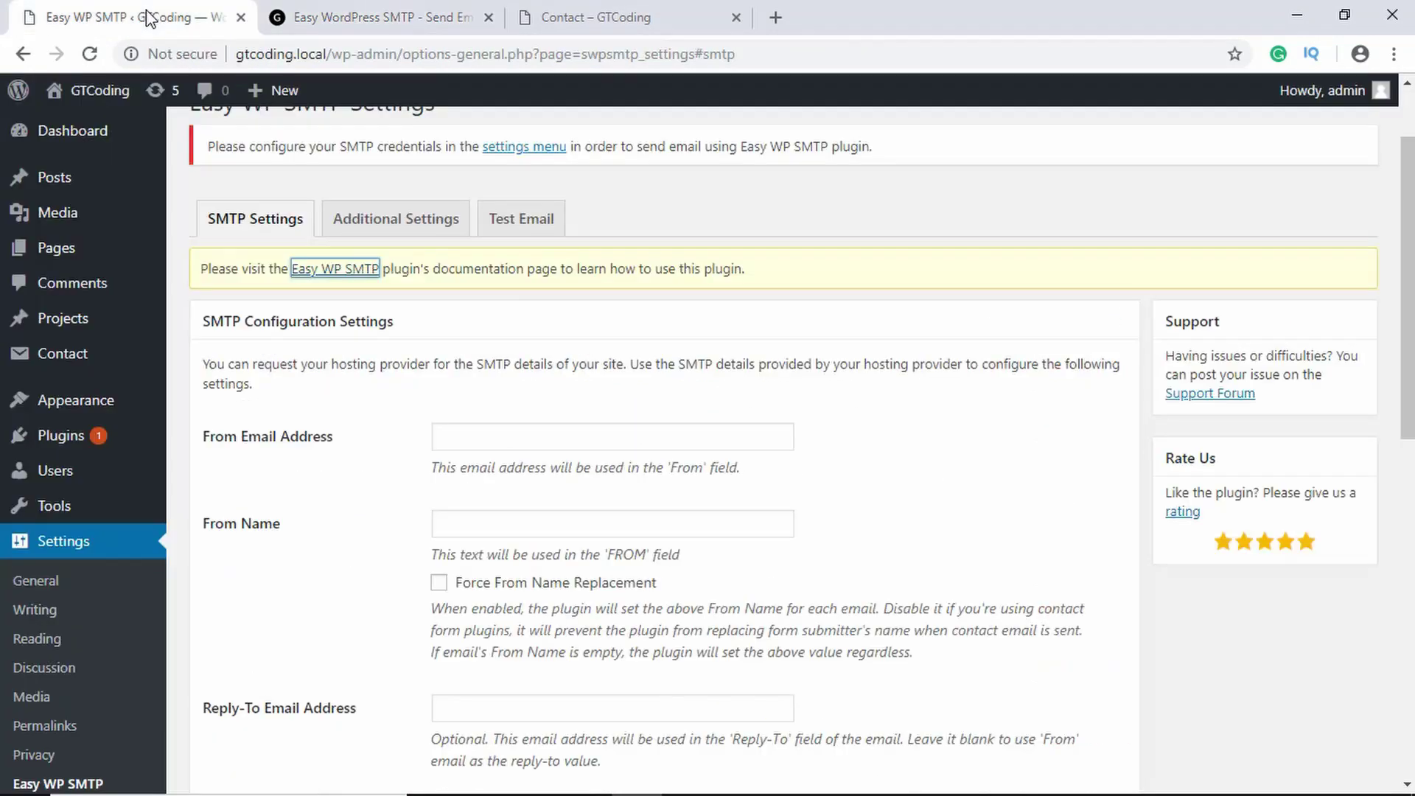
{"action": "scroll", "coordinate": [544, 511], "scroll_direction": "down", "scroll_amount": 3}
{"action": "scroll", "coordinate": [545, 511], "scroll_direction": "down", "scroll_amount": 3}
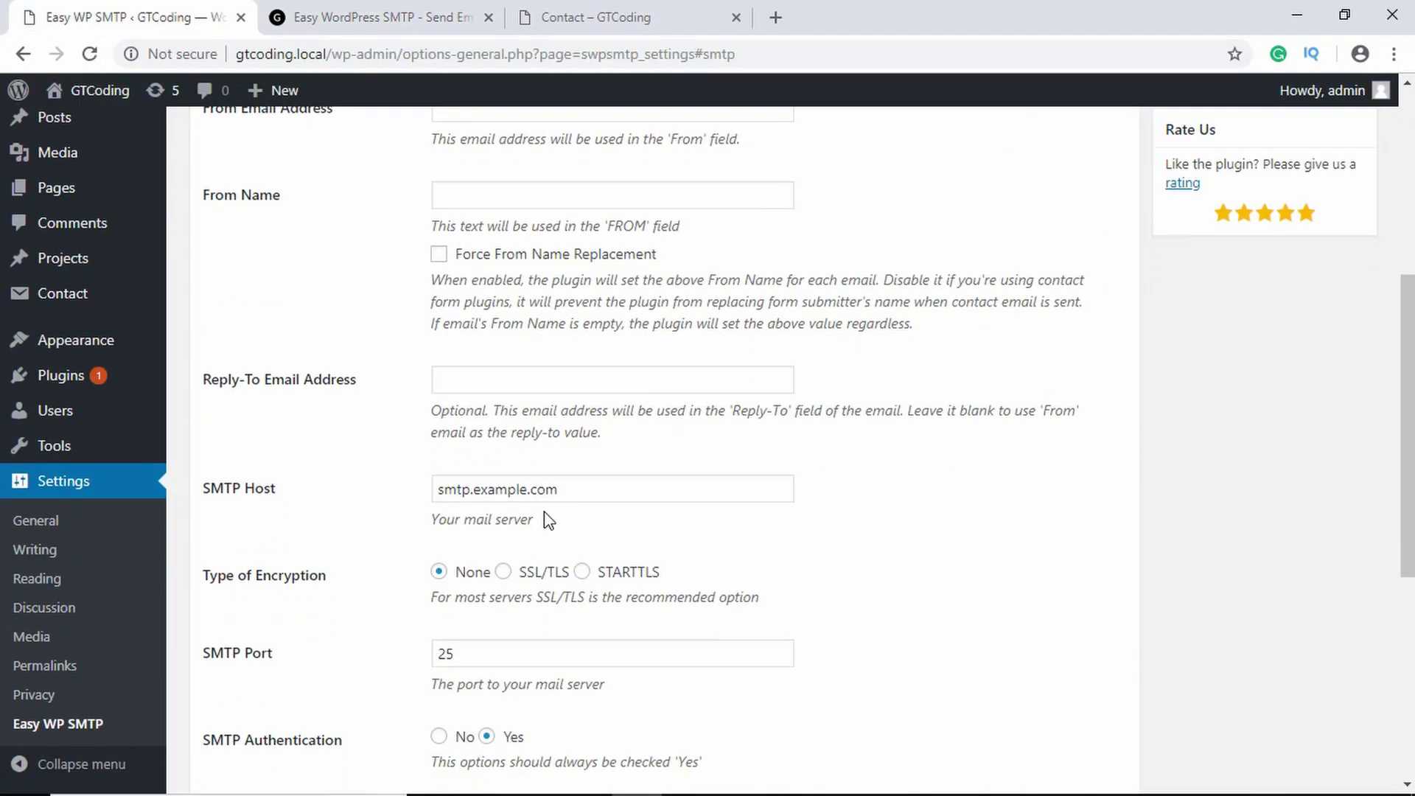
{"action": "scroll", "coordinate": [543, 512], "scroll_direction": "up", "scroll_amount": 1}
{"action": "scroll", "coordinate": [486, 391], "scroll_direction": "up", "scroll_amount": 7}
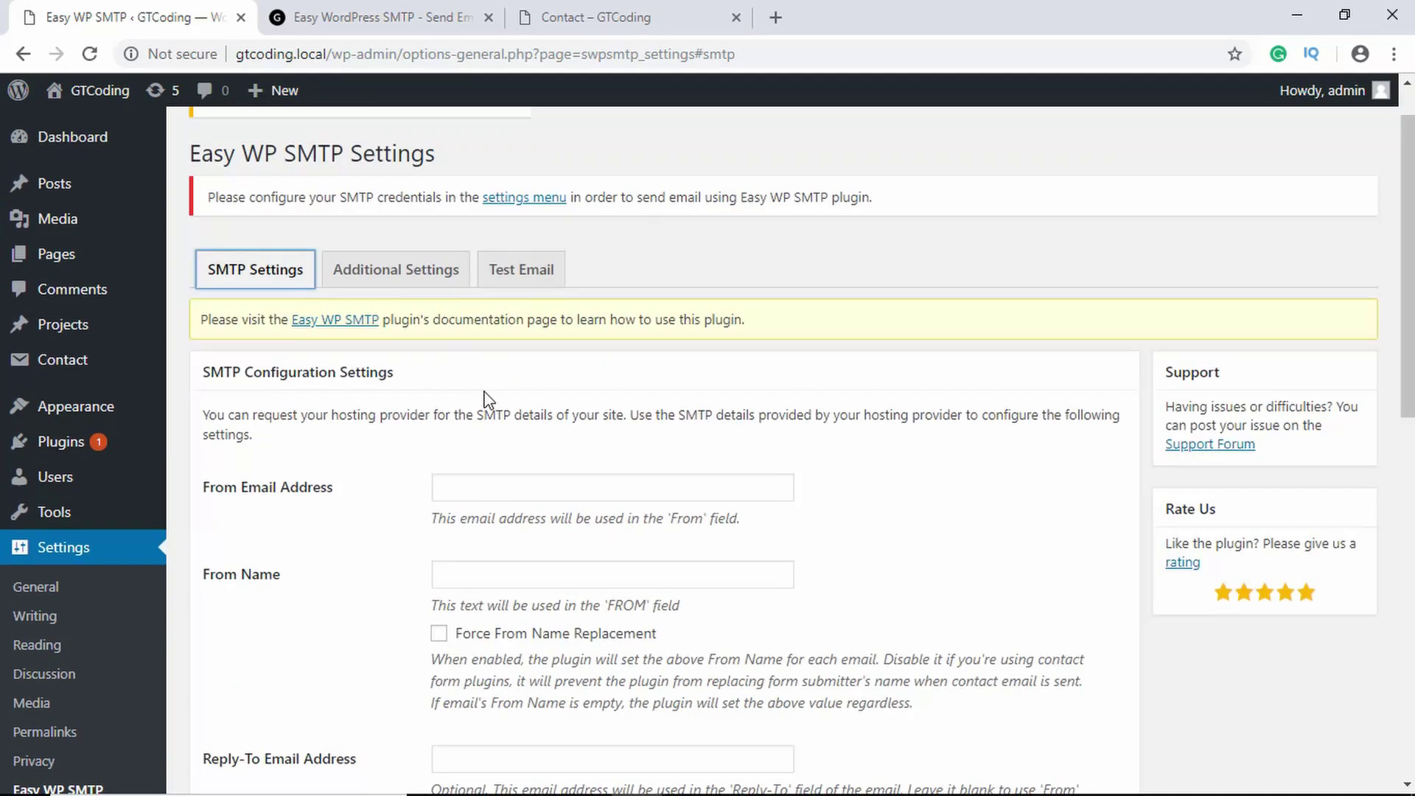
In the Test Email section, enter the message 'Hi from GTCoding Contact Form. Testing the contact form. :)'
{"action": "left_click", "coordinate": [535, 281]}
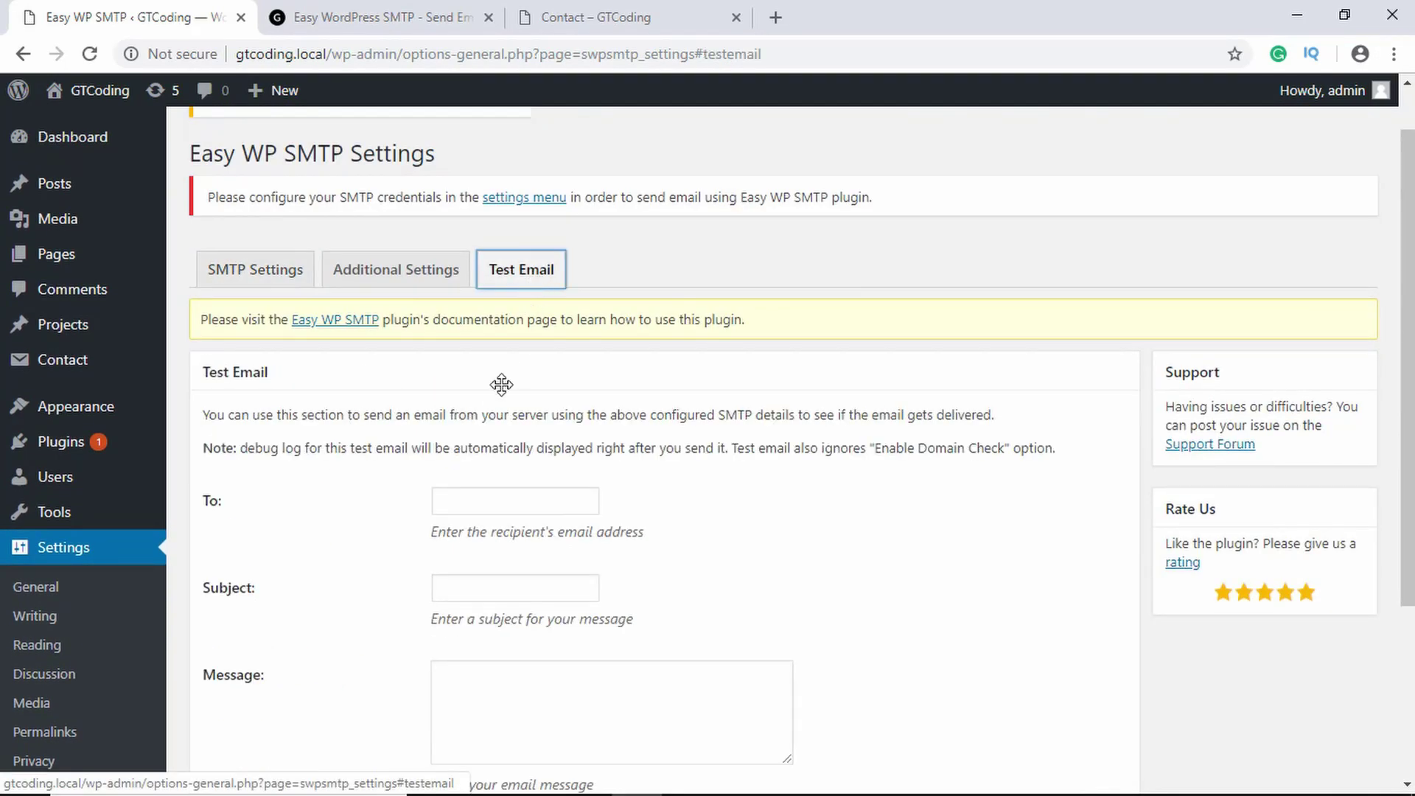
{"action": "scroll", "coordinate": [499, 382], "scroll_direction": "down", "scroll_amount": 3}
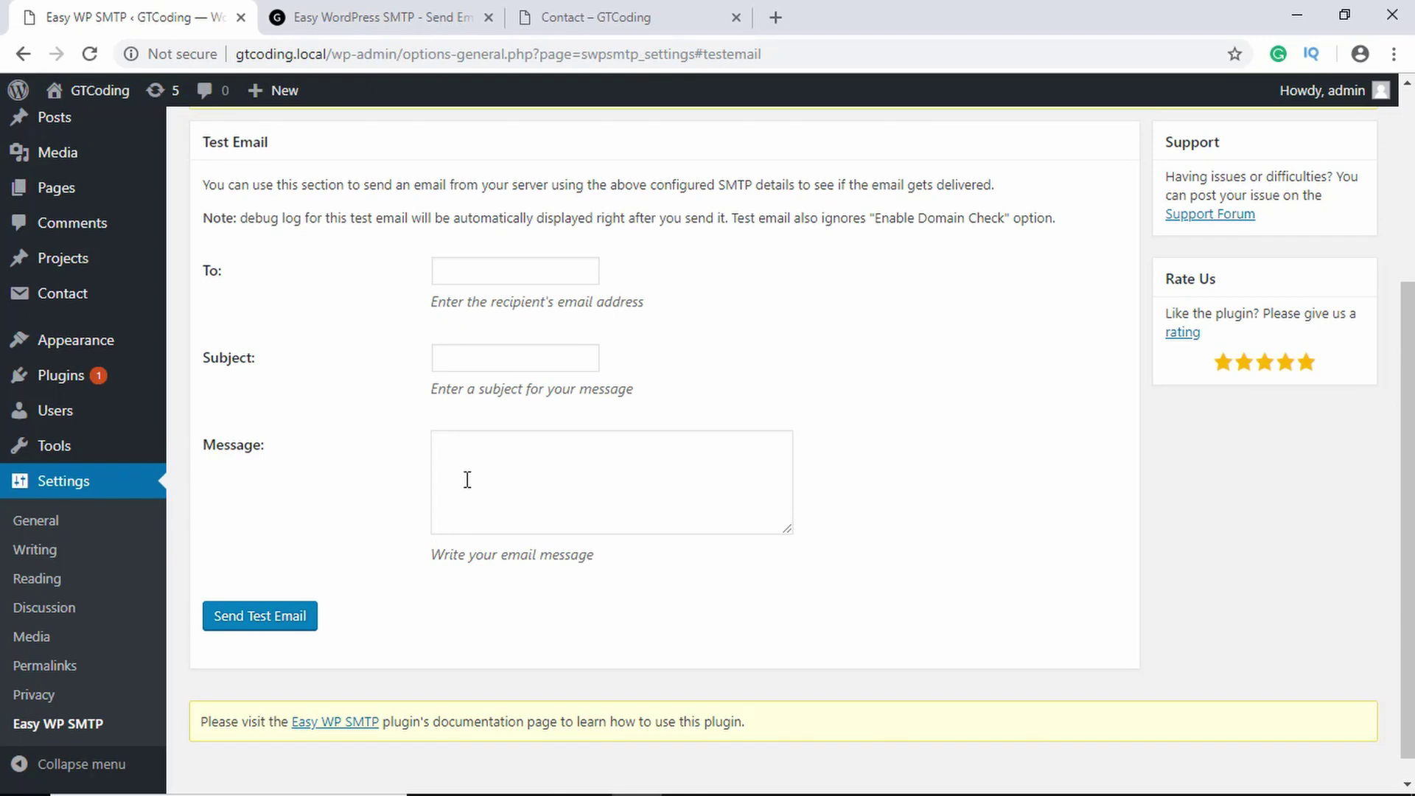
{"action": "scroll", "coordinate": [450, 468], "scroll_direction": "up", "scroll_amount": 1}
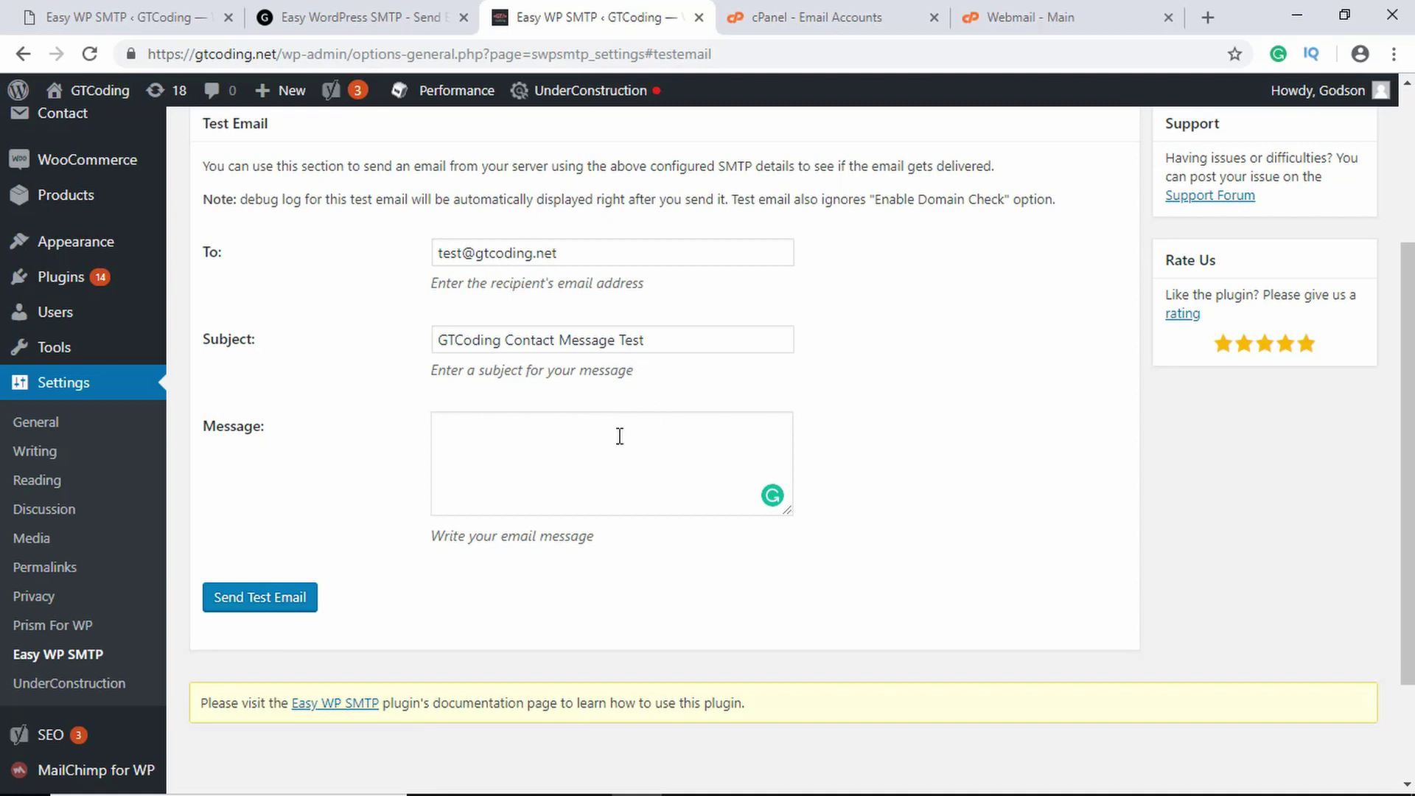
{"action": "left_click", "coordinate": [547, 477]}
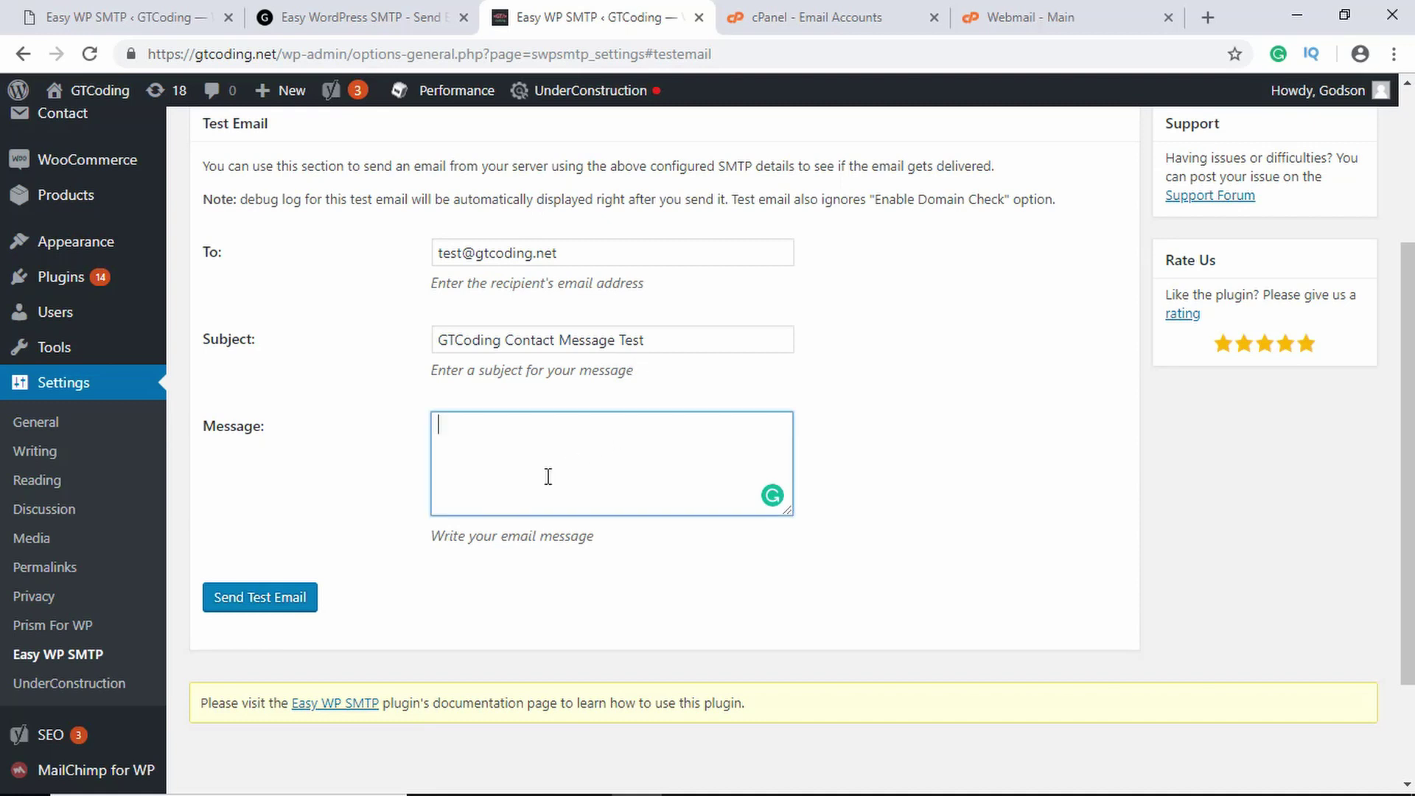
{"action": "type", "text": "Hi from GTCoding C"}
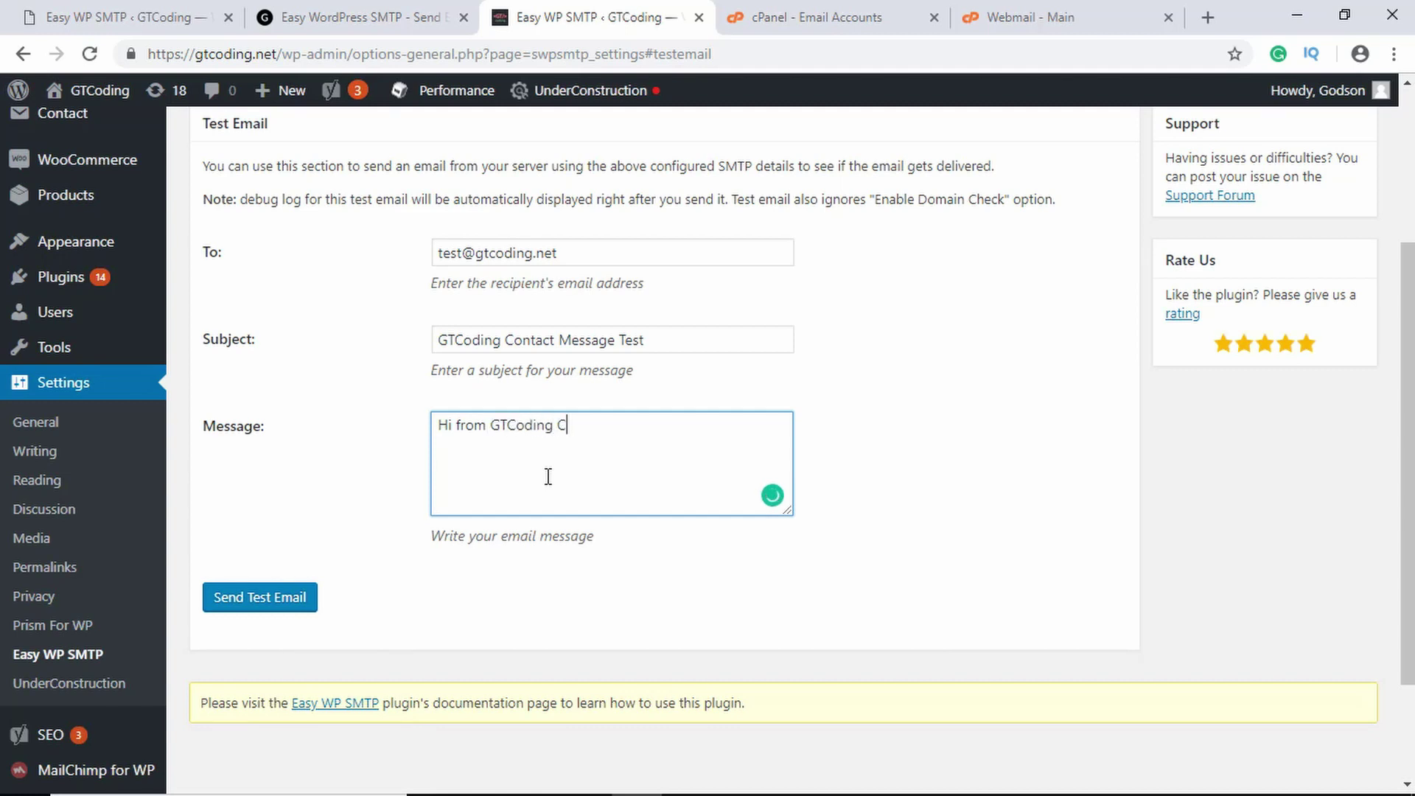
{"action": "type", "text": "ontact Form. Testing the contact form. :)"}
Send the test email and open the received 'GTCoding Contact Message Test' email in the Roundcube inbox
{"action": "left_click", "coordinate": [291, 599]}
{"action": "left_click", "coordinate": [1032, 16]}
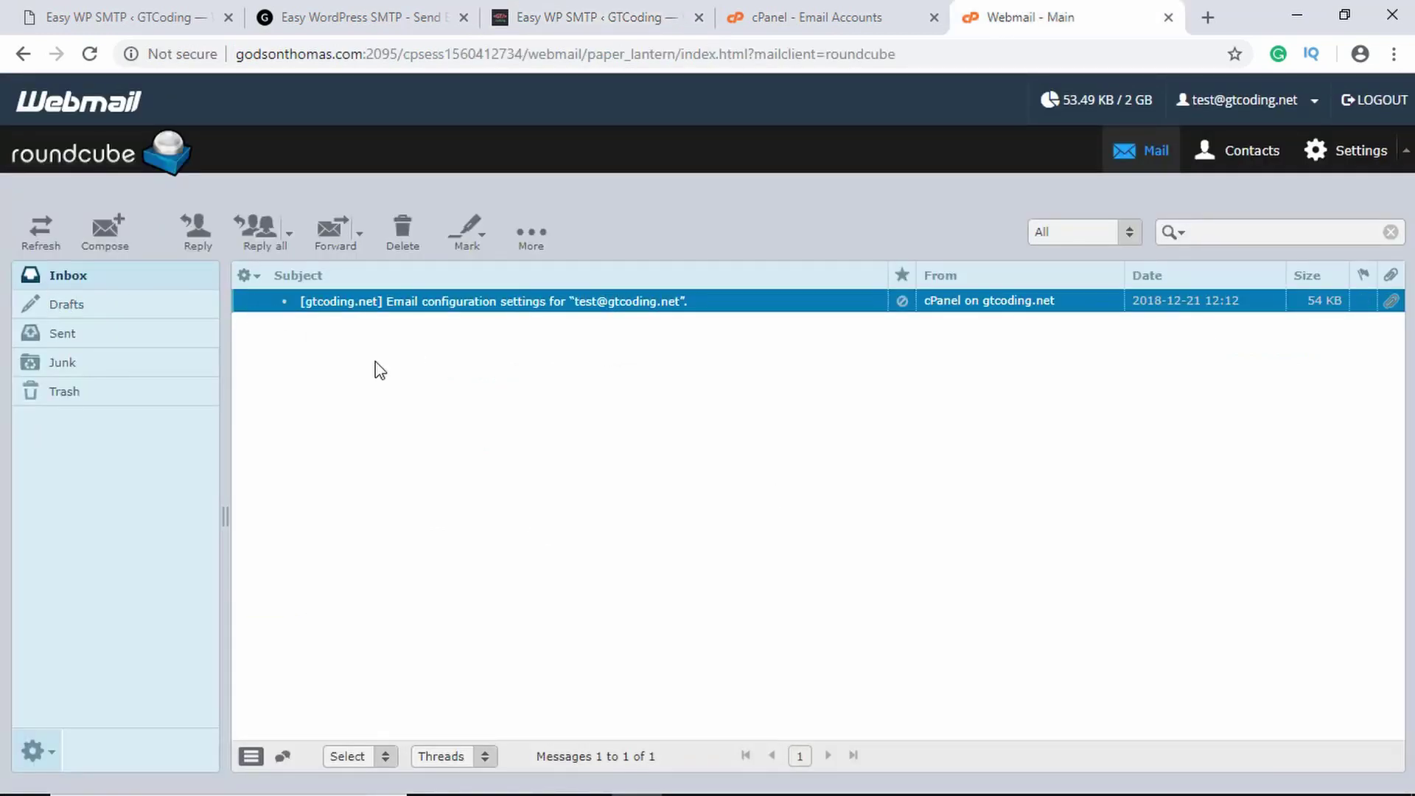
{"action": "left_click", "coordinate": [64, 284]}
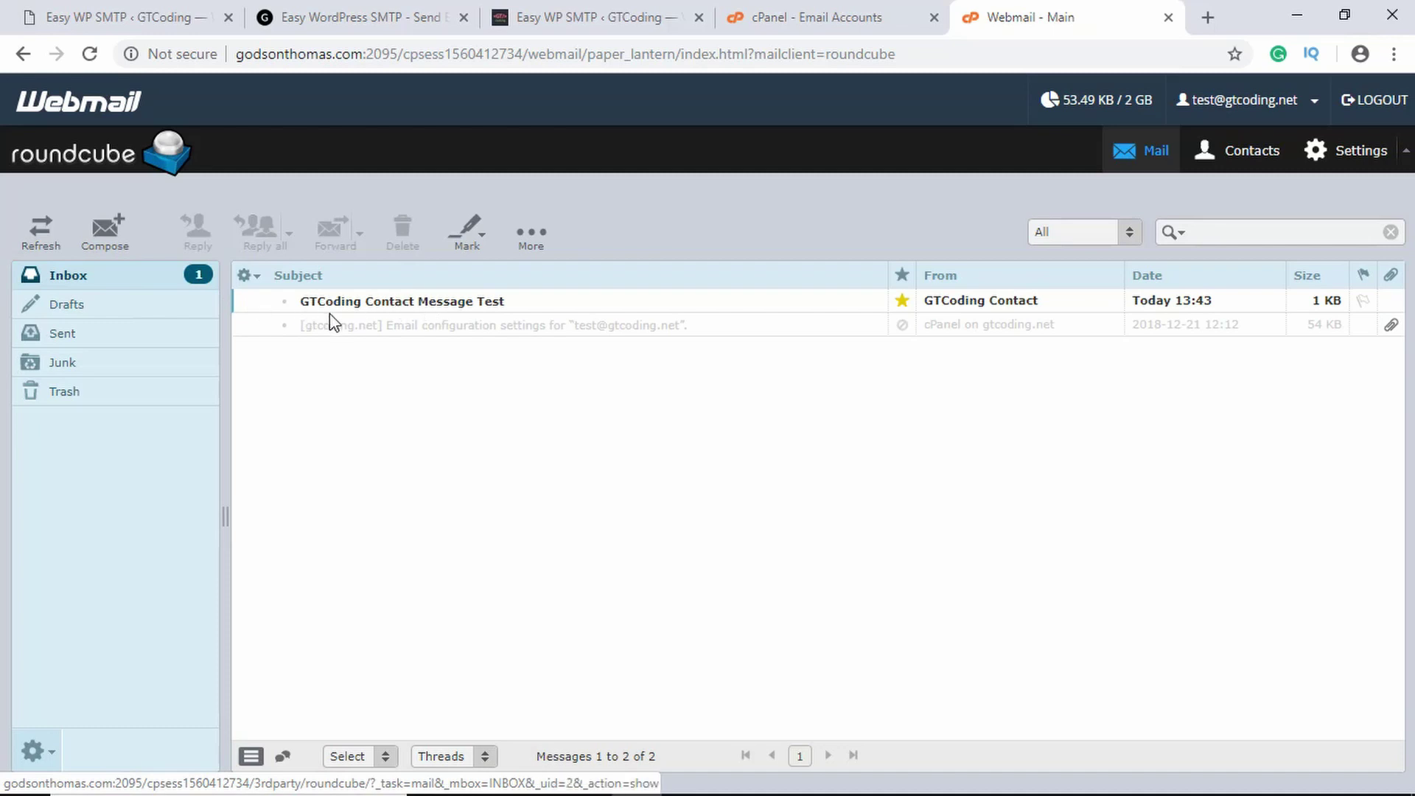
{"action": "left_click", "coordinate": [479, 308]}
{"action": "double_click", "coordinate": [482, 308]}
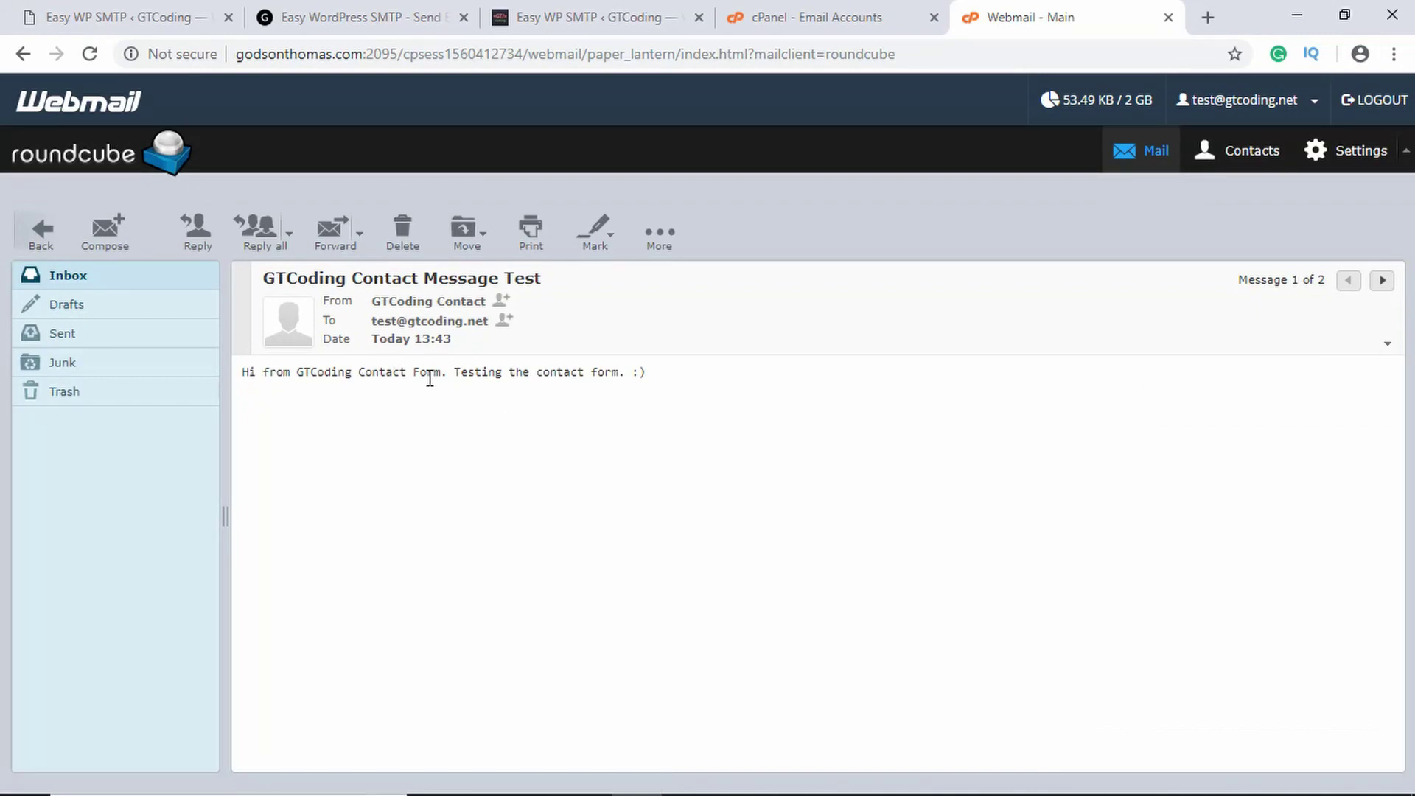
Replace the test email message text with 'Hello 123'
{"action": "key", "text": "ctrl+shift+Tab"}
{"action": "key", "text": "ctrl+shift+Tab"}
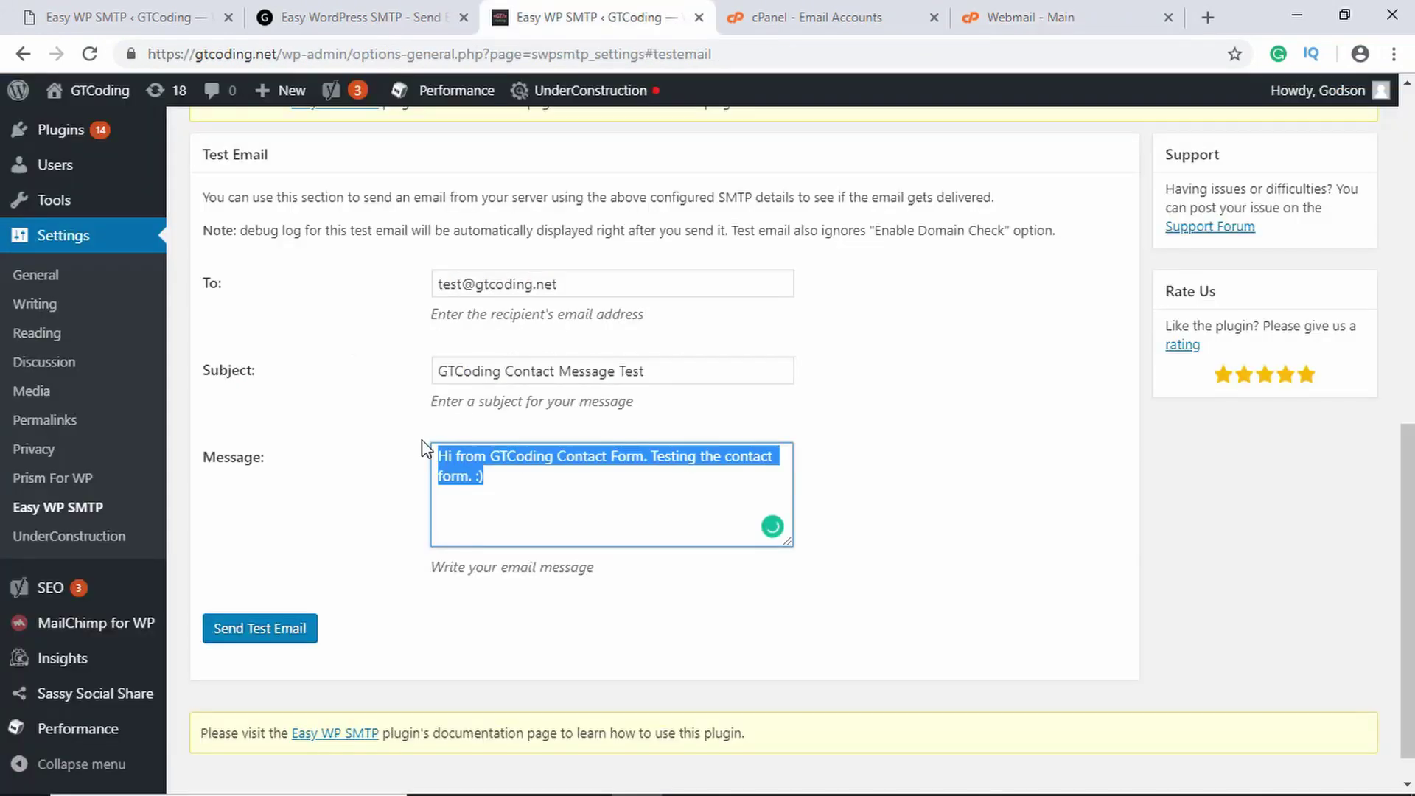
{"action": "type", "text": "He"}
{"action": "key", "text": "ctrl+z"}
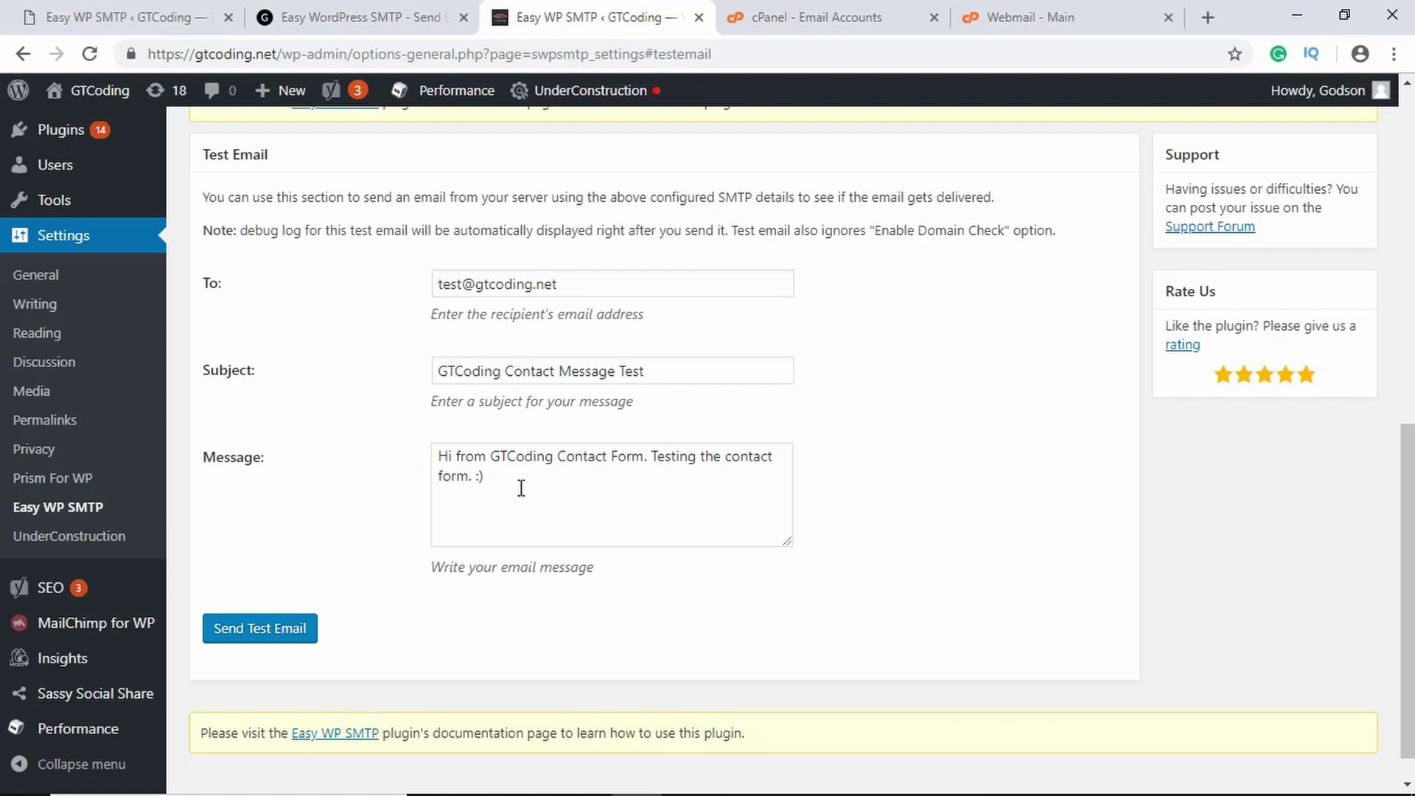
{"action": "key", "text": "ctrl+a"}
{"action": "type", "text": "He"}
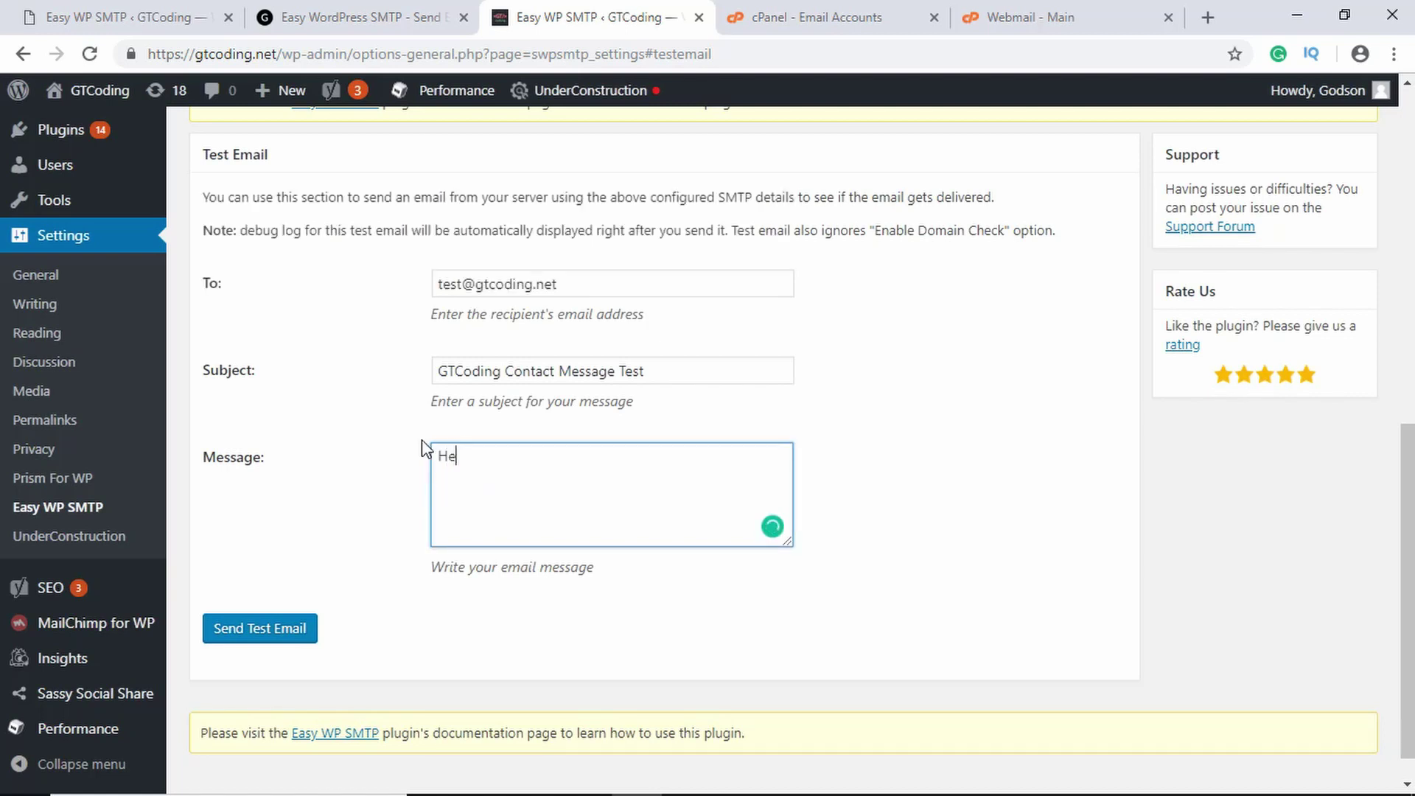
{"action": "type", "text": "llo 123"}
Send the revised test email and open the newest 'Hello 123' message in the Roundcube inbox
{"action": "left_click", "coordinate": [283, 641]}
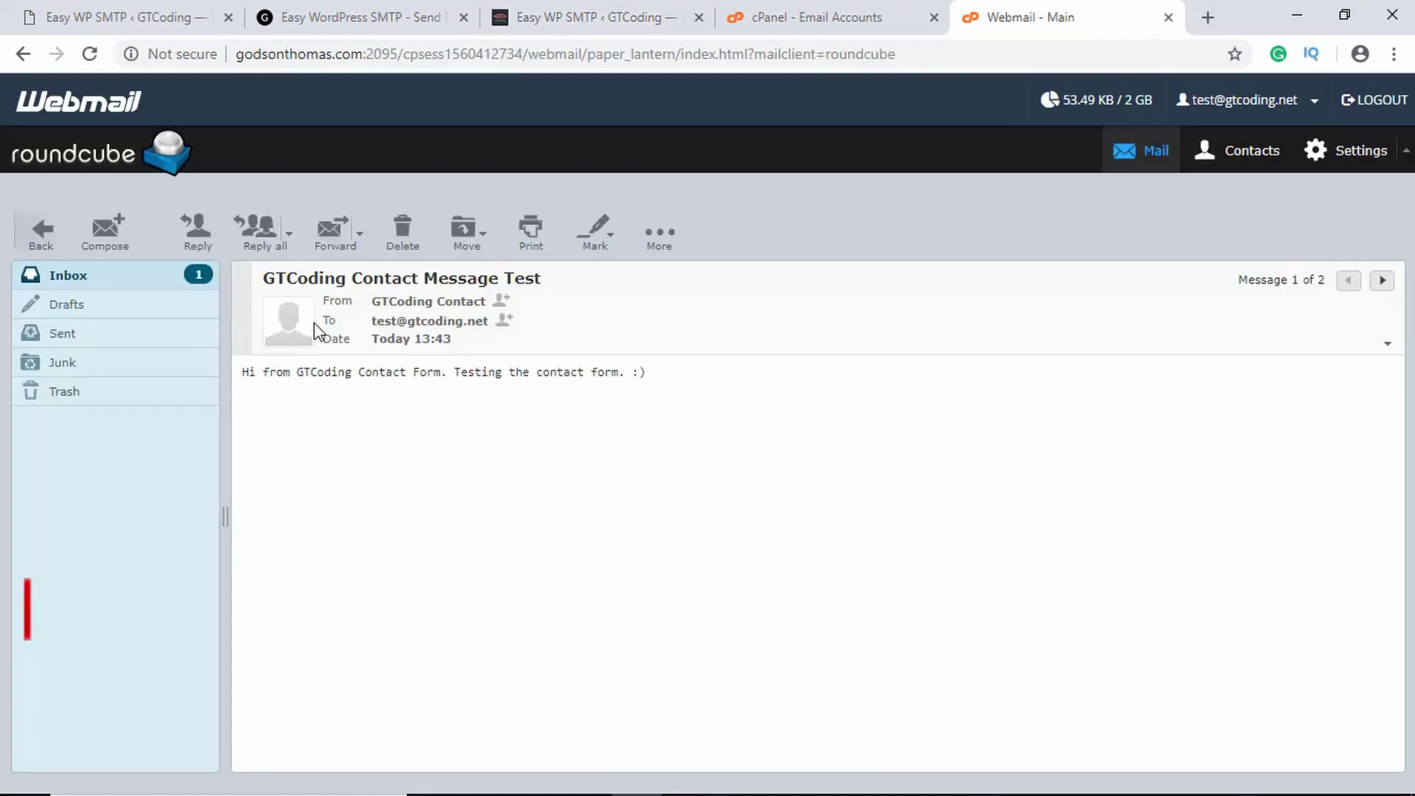
{"action": "left_click", "coordinate": [117, 273]}
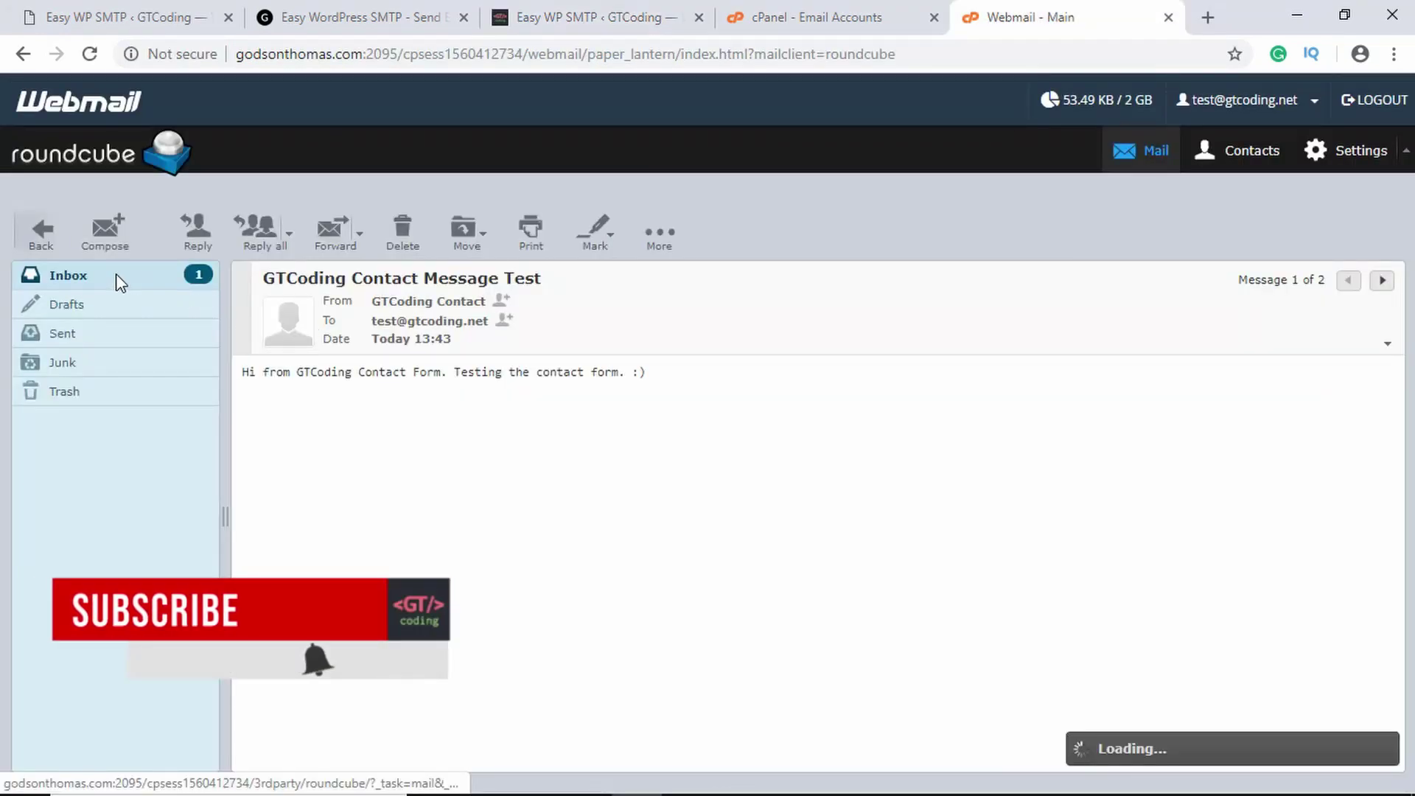
{"action": "left_click", "coordinate": [470, 304]}
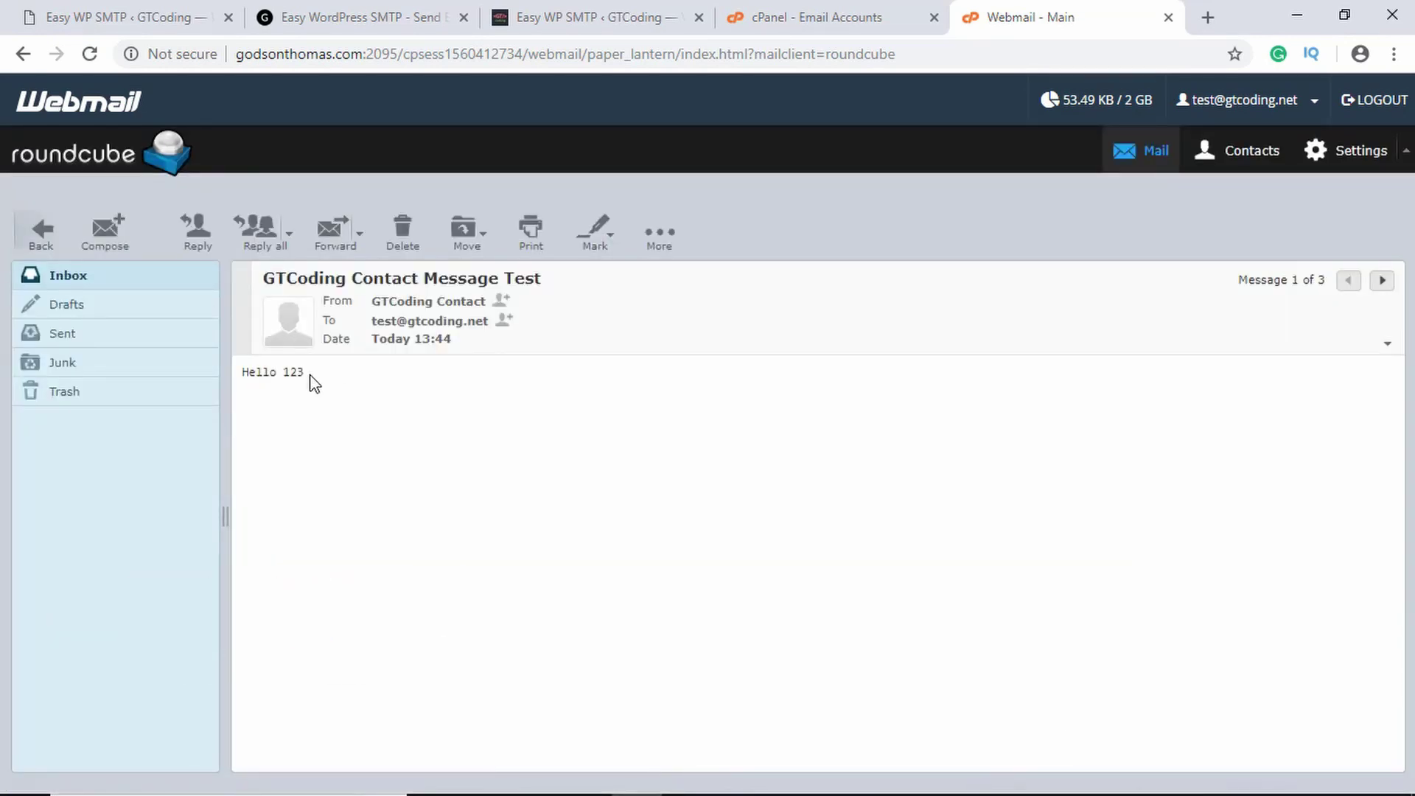
{"action": "key", "text": "alt+Tab"}
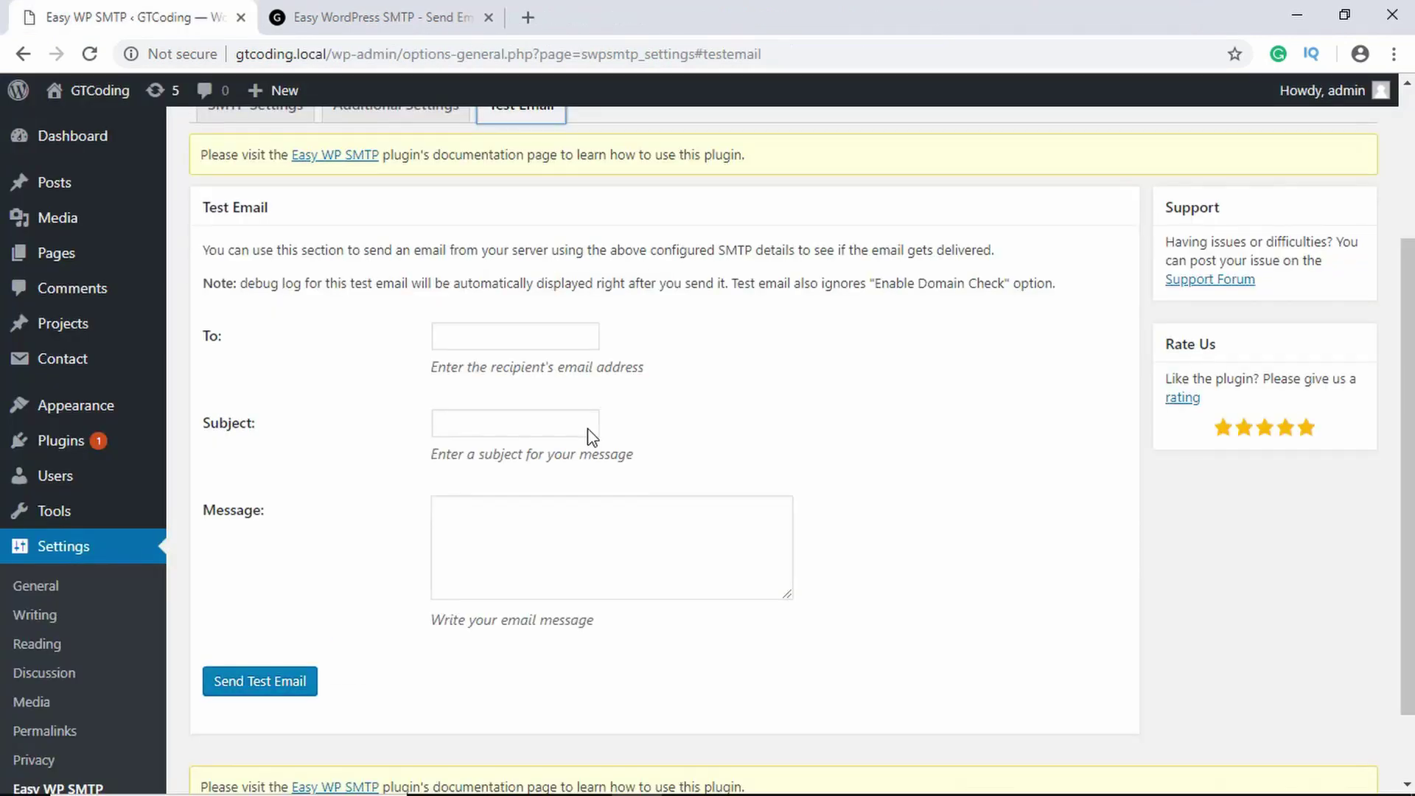